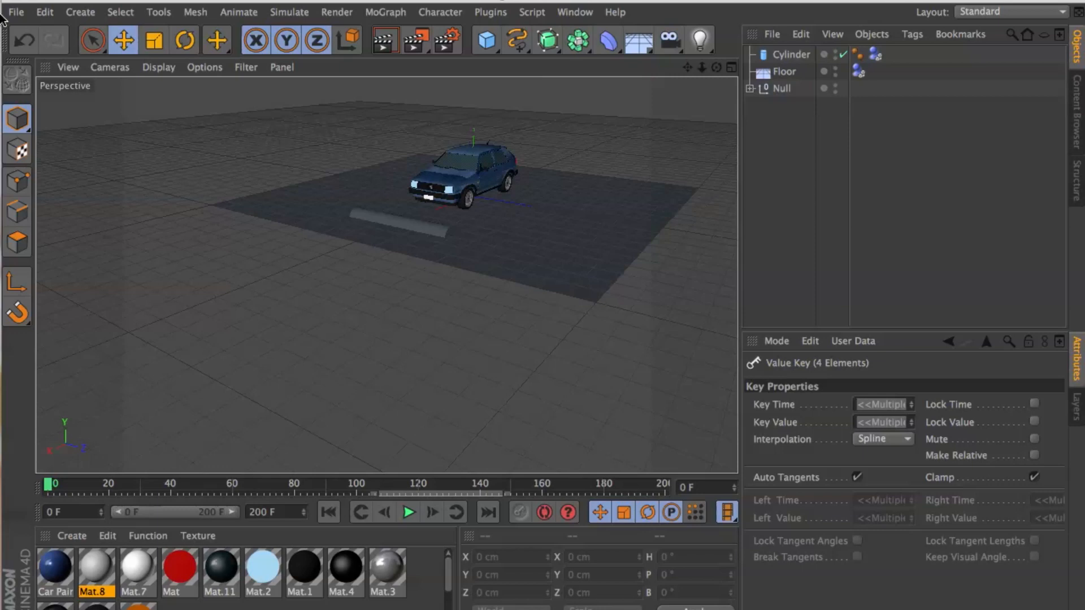
Play the finished car animation over the speed bump and stop it to look at the car up close
click(408, 513)
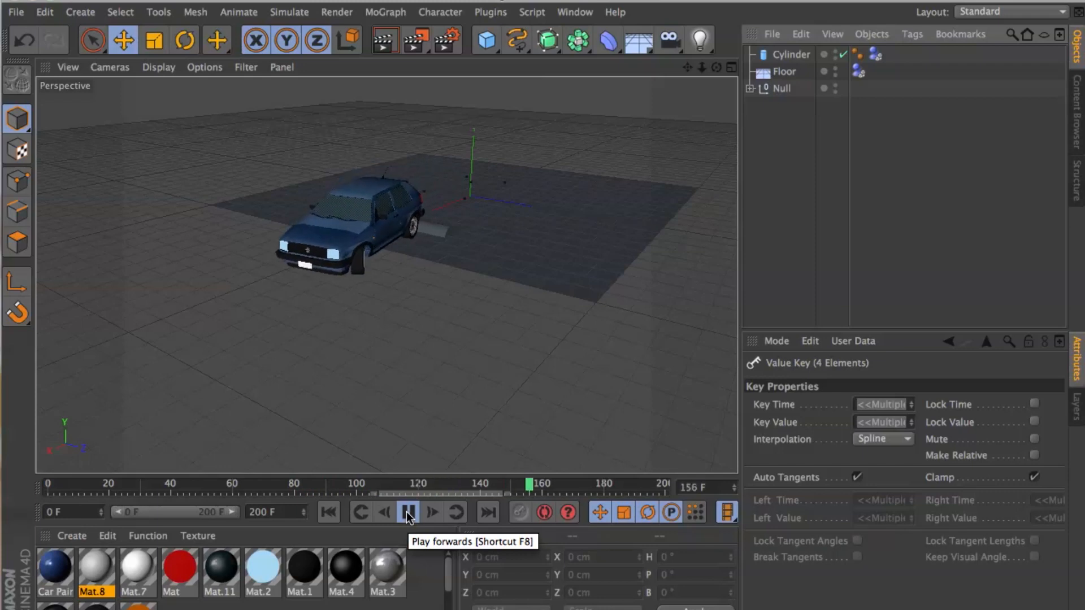
click(407, 513)
scroll(486, 170, up, 5)
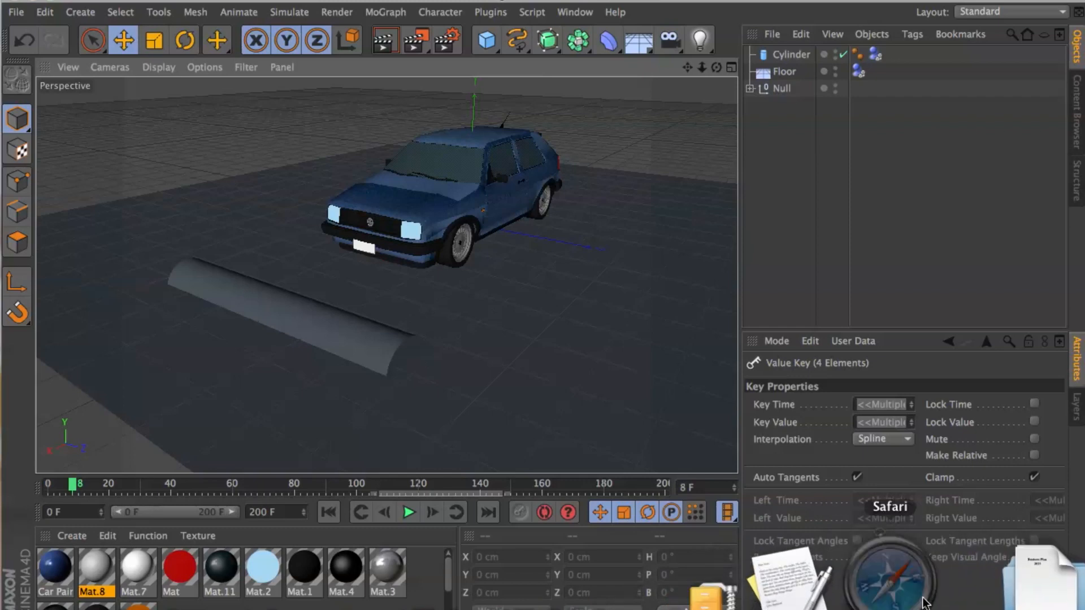
Switch to Safari, open the free Golf Mark 1 model on TurboSquid and request its download
click(924, 602)
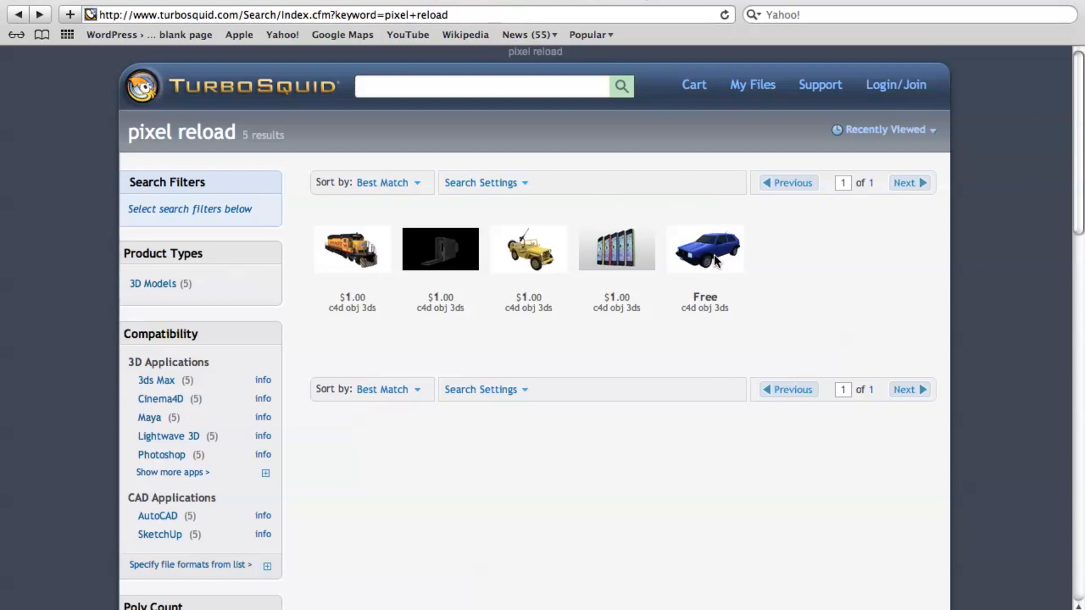
click(716, 295)
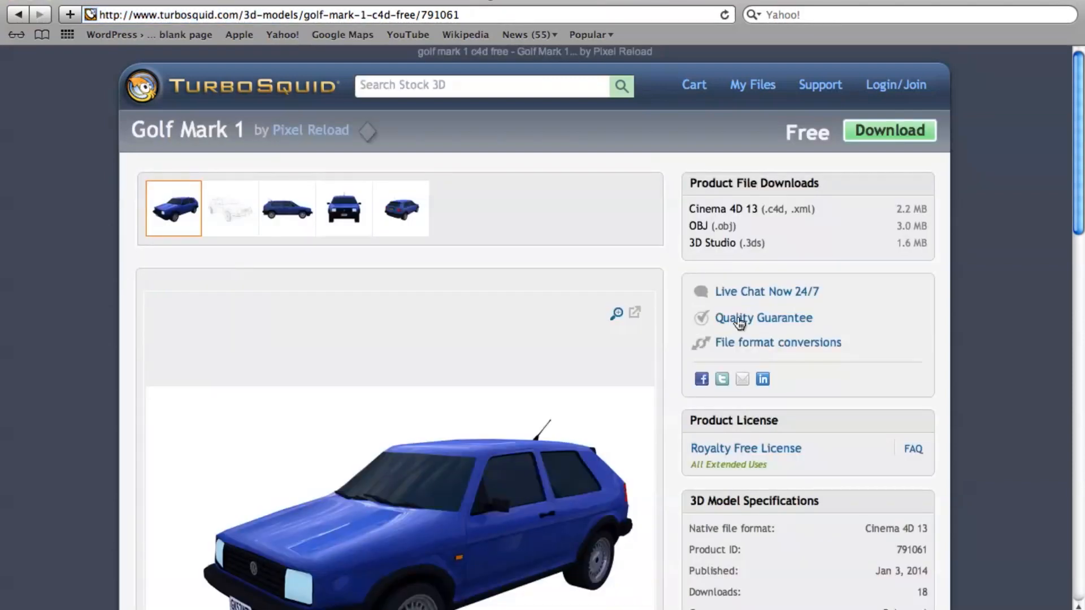
scroll(552, 280, down, 2)
scroll(550, 281, down, 4)
scroll(550, 281, up, 5)
click(883, 129)
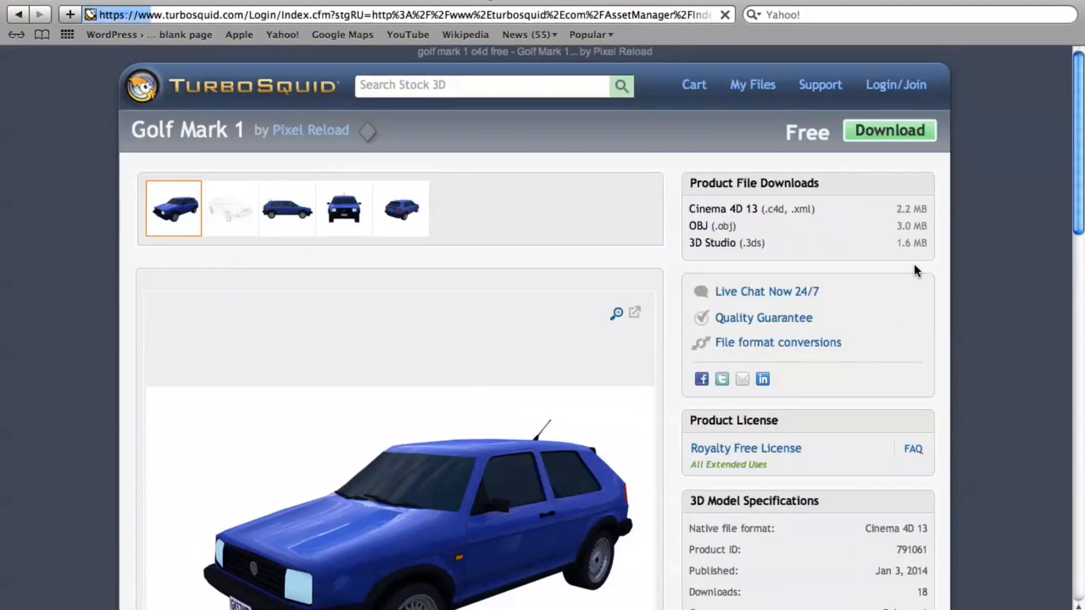
mouse_move(509, 339)
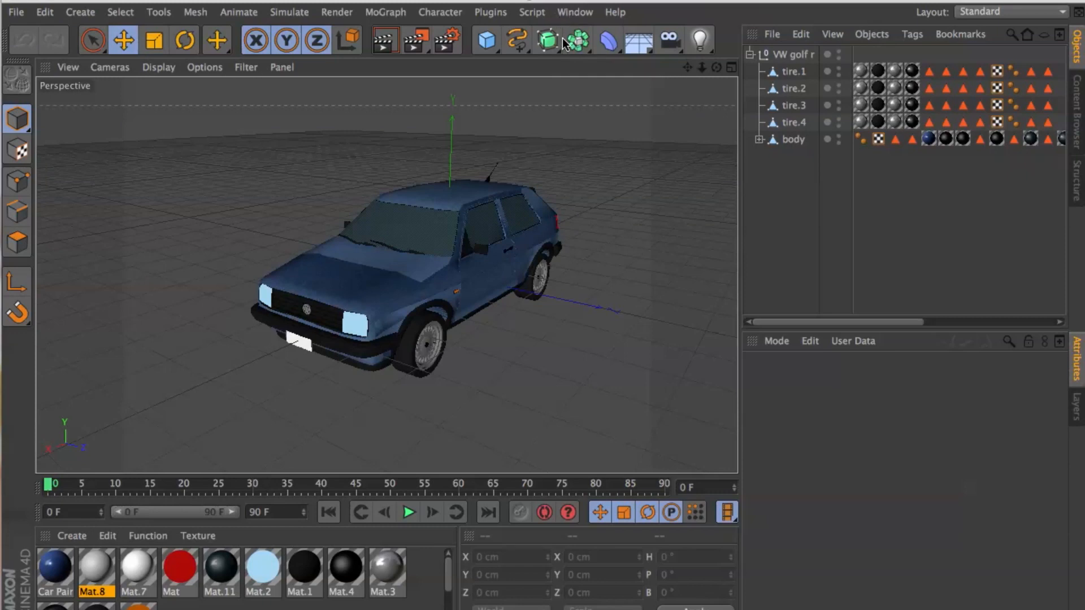
Select tire.1 in the VW golf model and examine the front wheel from several angles
click(588, 12)
click(588, 12)
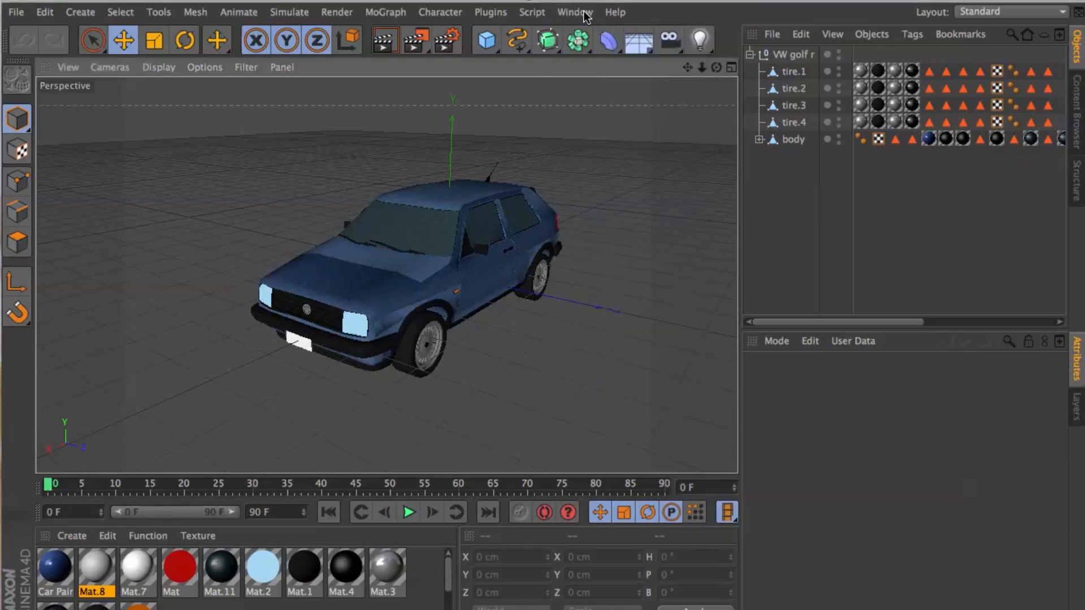
drag(716, 68, 678, 114)
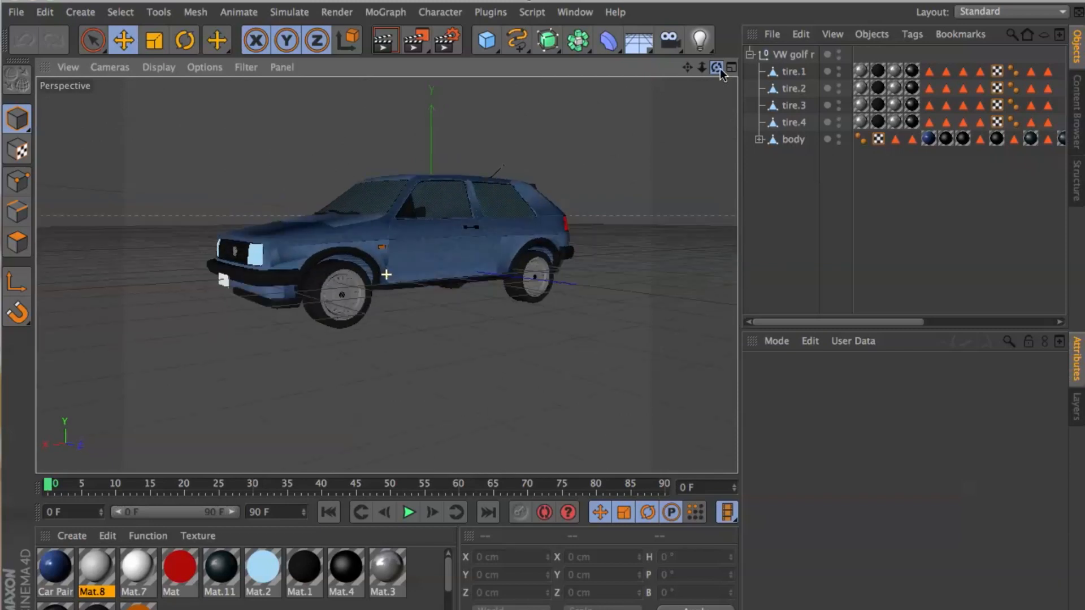
click(800, 73)
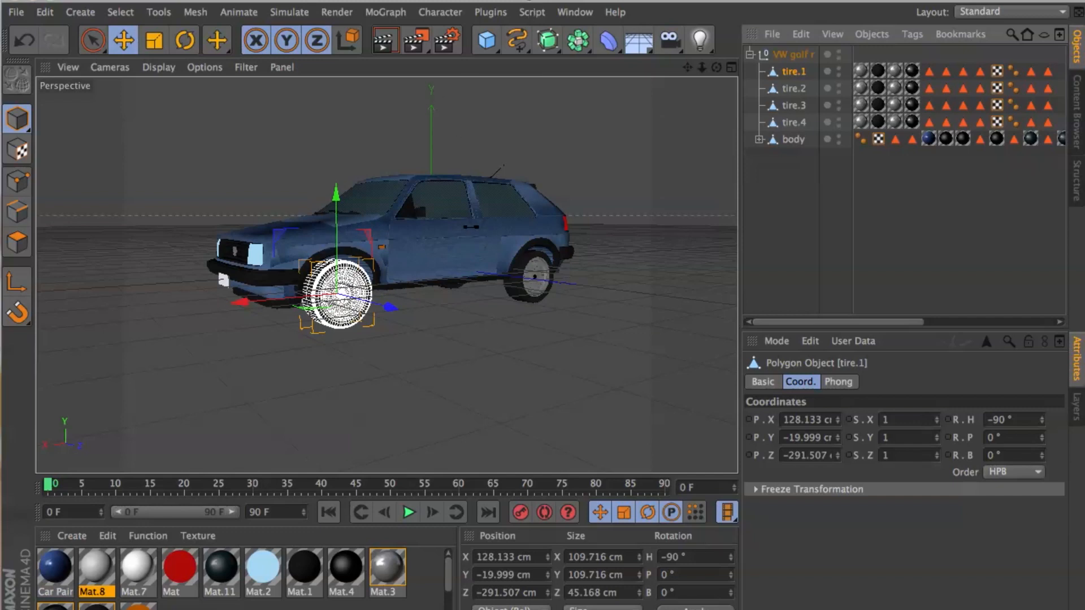
drag(715, 66, 650, 74)
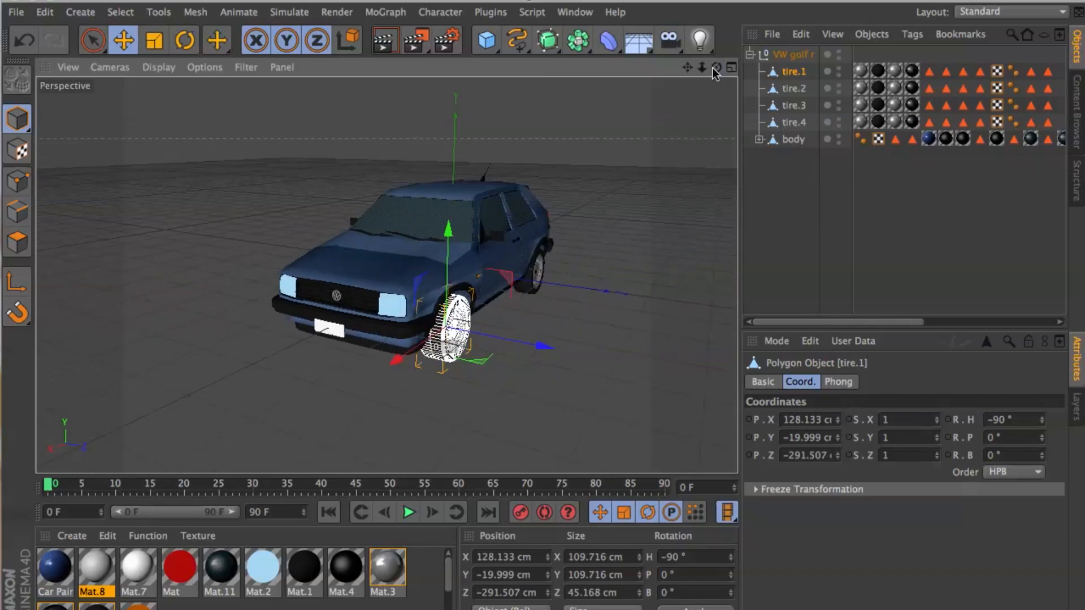
click(290, 12)
mouse_move(307, 59)
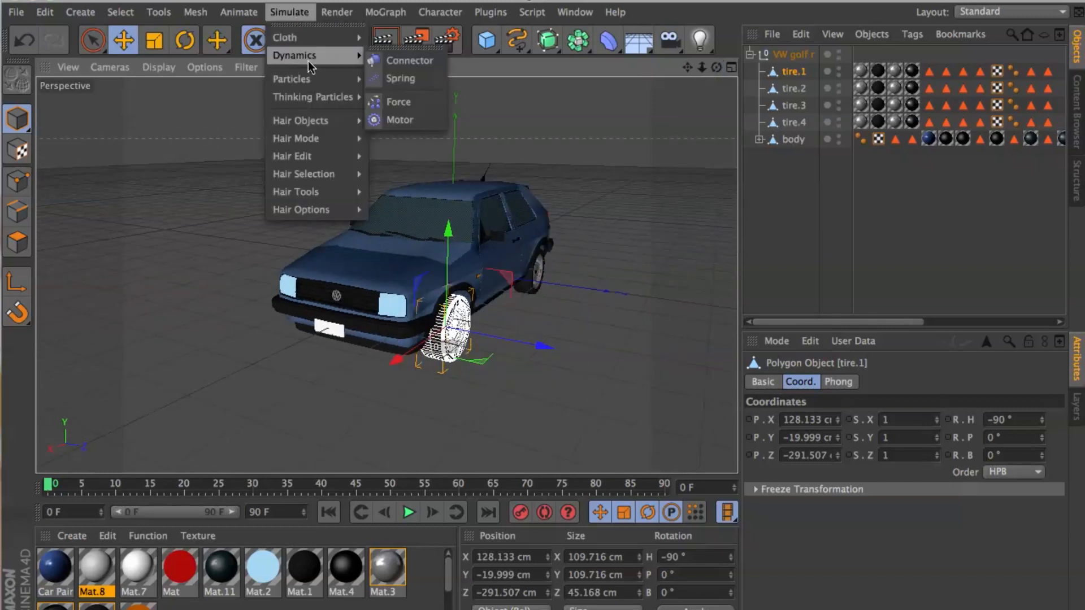
click(410, 60)
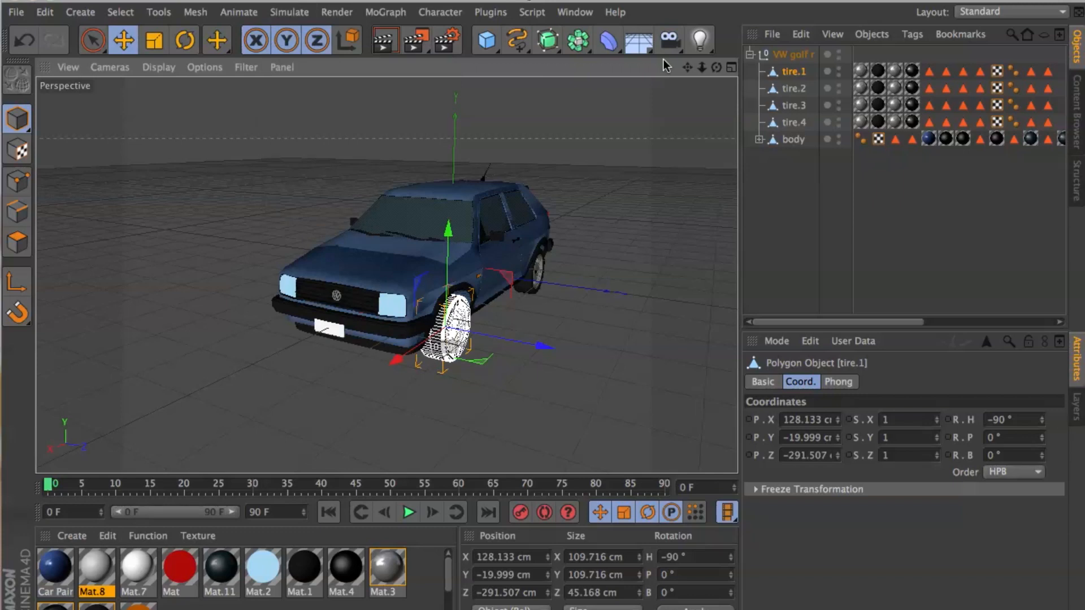
Delete tire.2, tire.3 and tire.4 from the VW golf group, keeping only tire.1 and the body
mouse_move(716, 67)
mouse_down()
mouse_move(734, 67)
mouse_move(717, 69)
mouse_up()
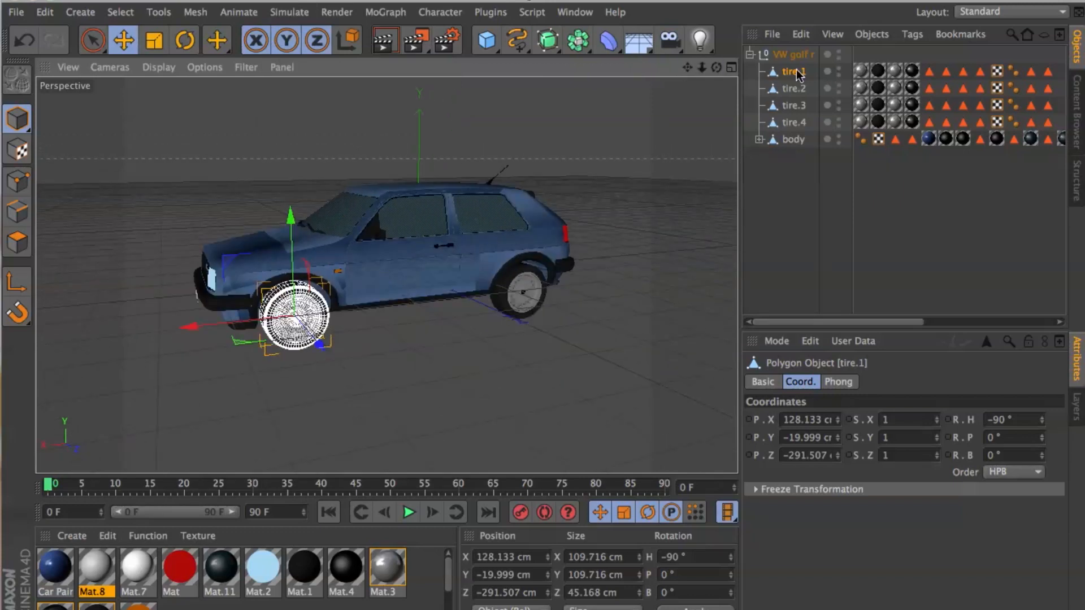
click(801, 89)
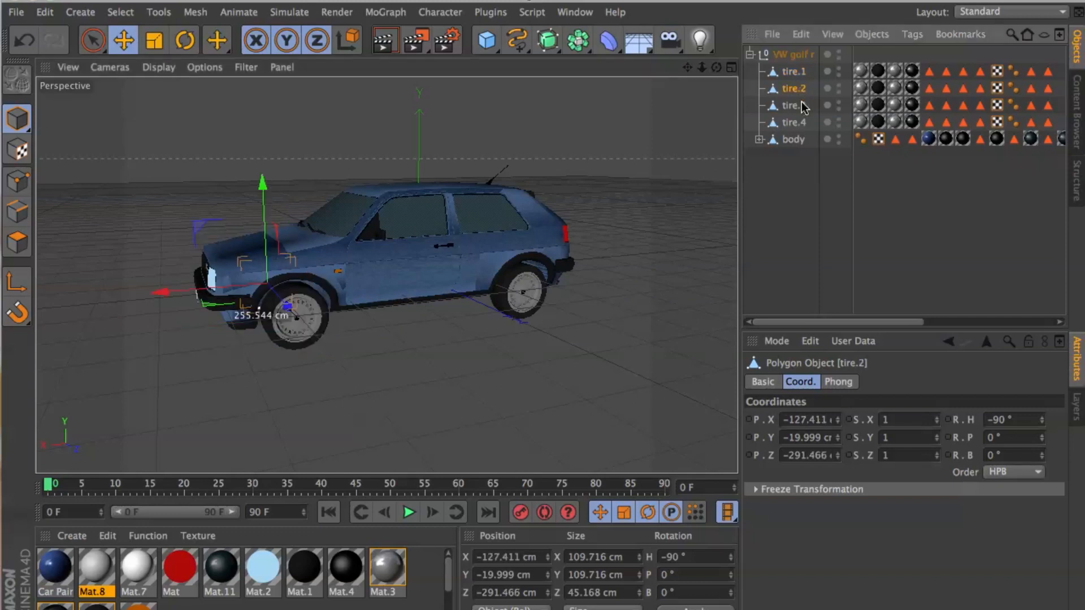
key(Delete)
click(802, 92)
key(Delete)
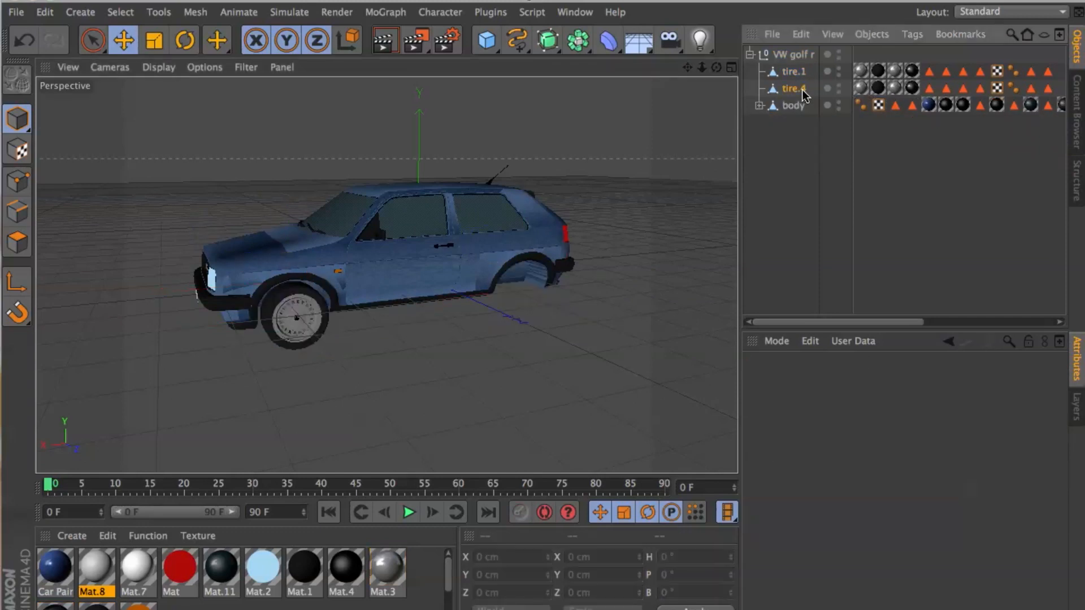
click(803, 90)
key(Delete)
drag(718, 67, 717, 69)
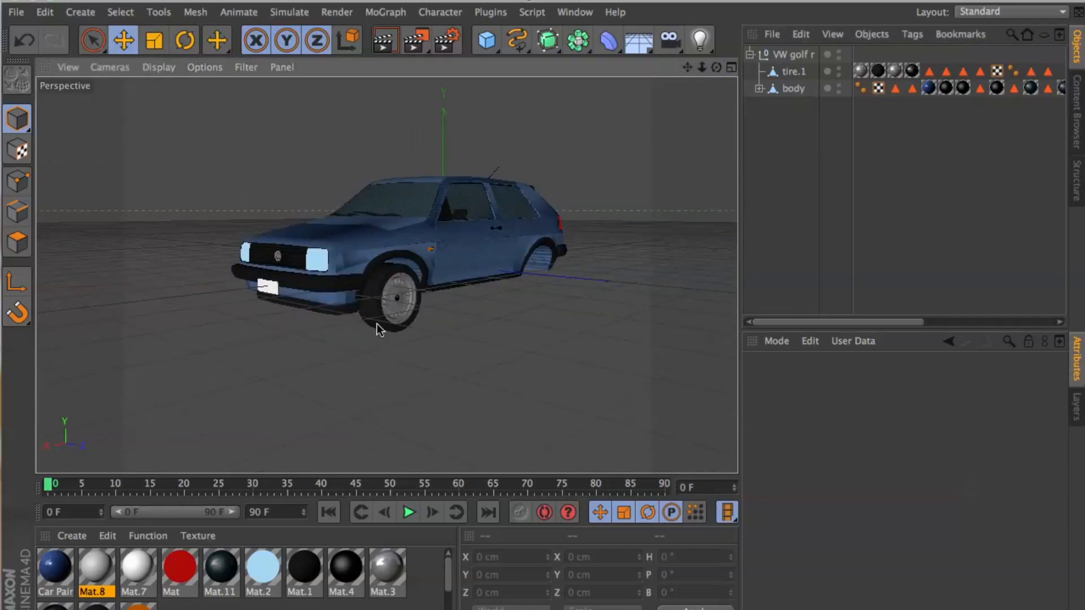
Move tire.1 and body out of the VW golf null to the top level of the object hierarchy
drag(804, 139, 771, 74)
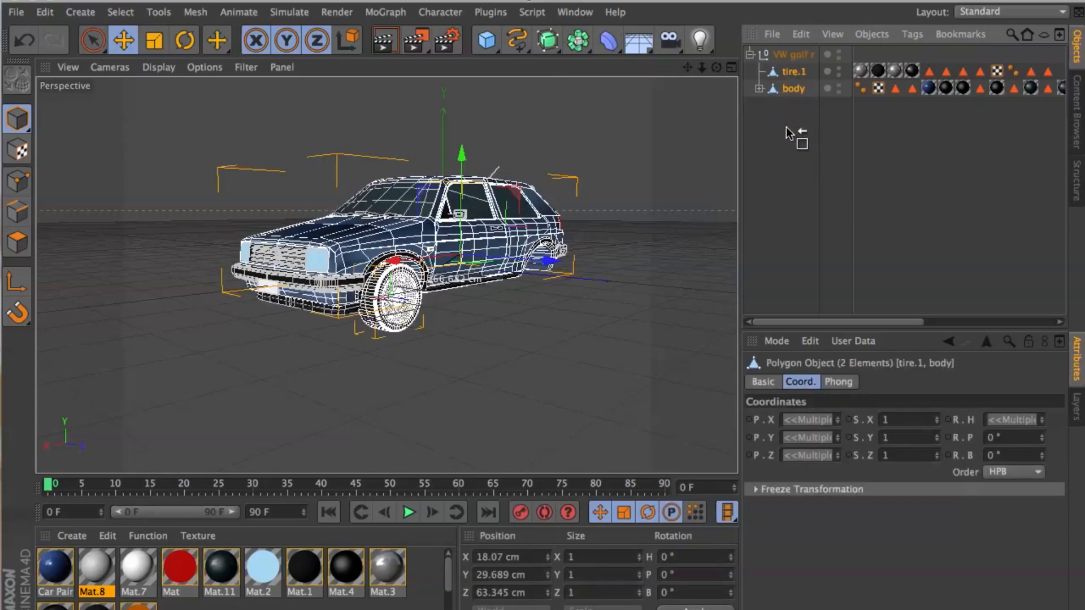
drag(789, 138, 789, 140)
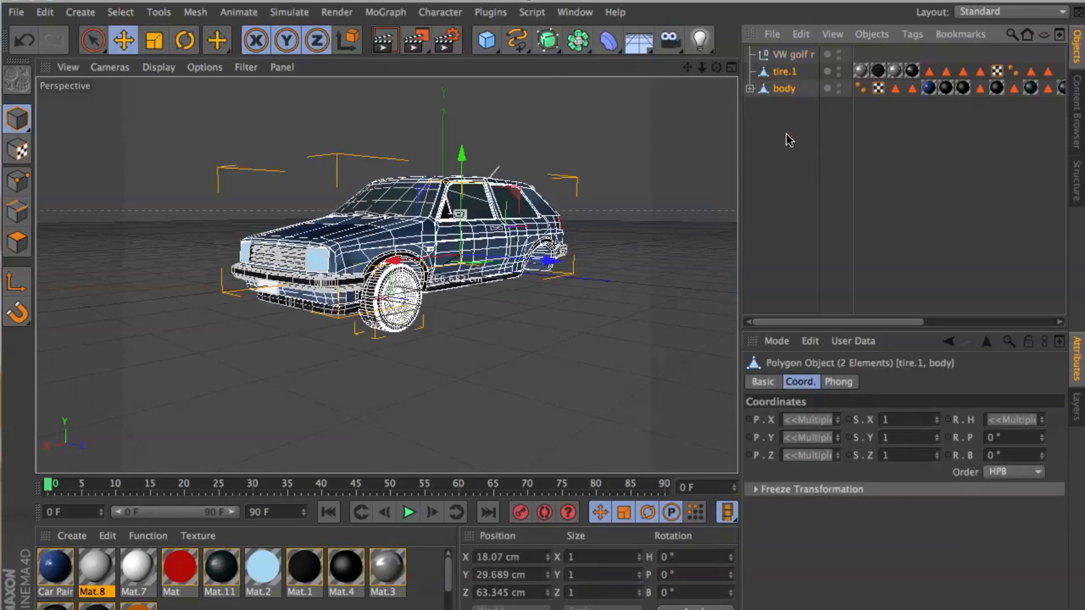
click(785, 56)
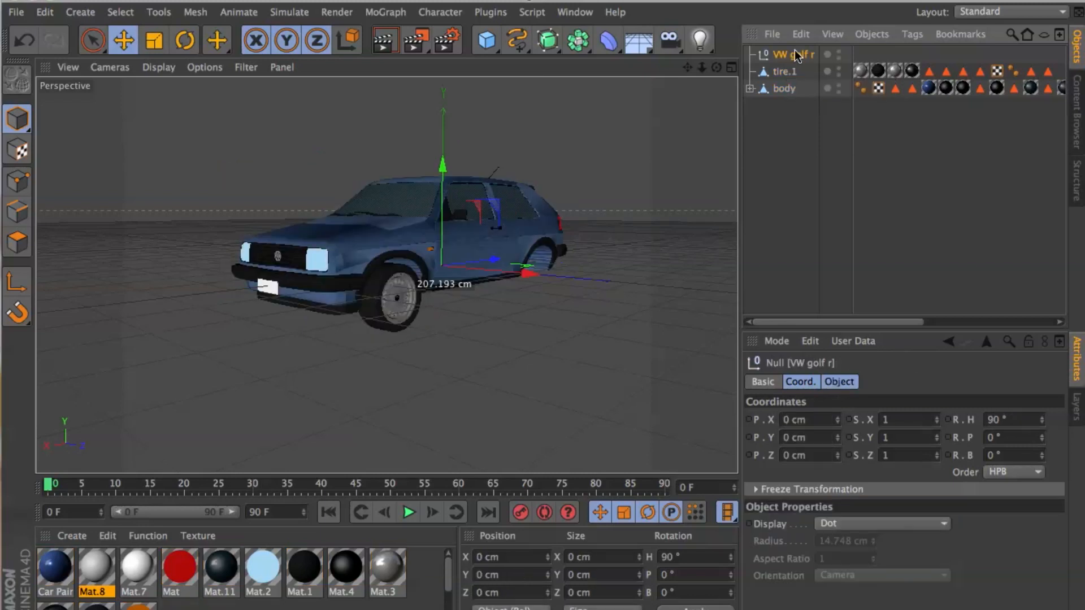
click(791, 142)
Add a dynamics Connector and place it between tire.1 and body in the object list
drag(716, 67, 675, 124)
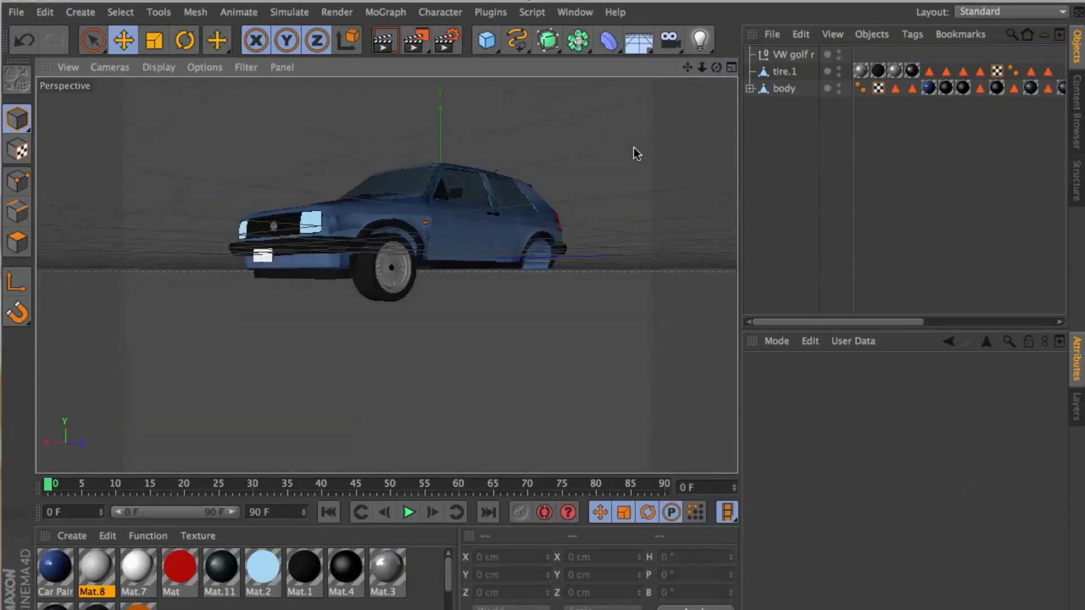
scroll(385, 273, up, 3)
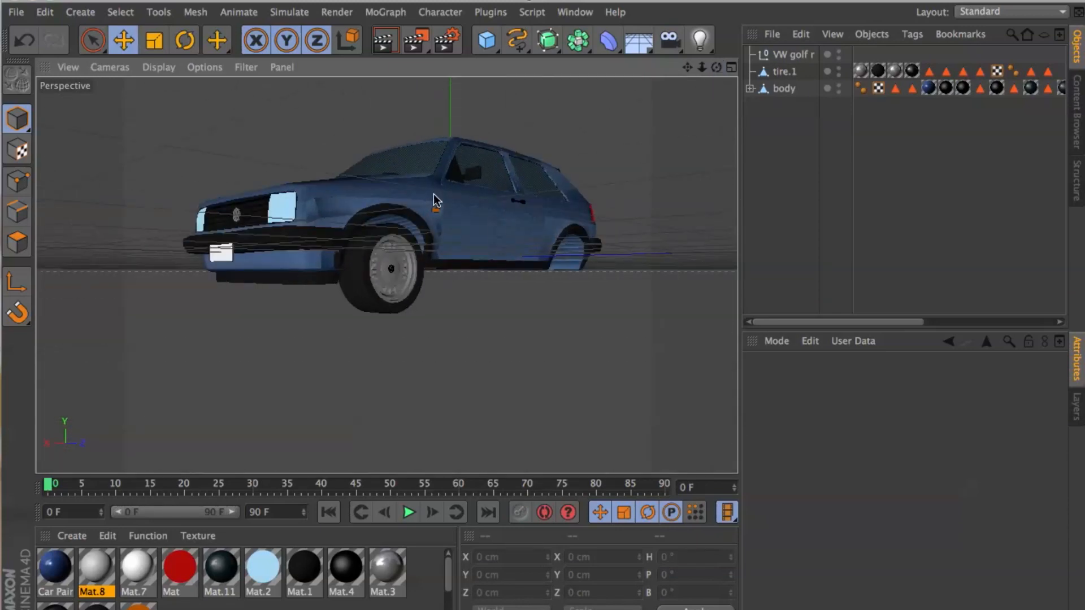
drag(715, 68, 716, 96)
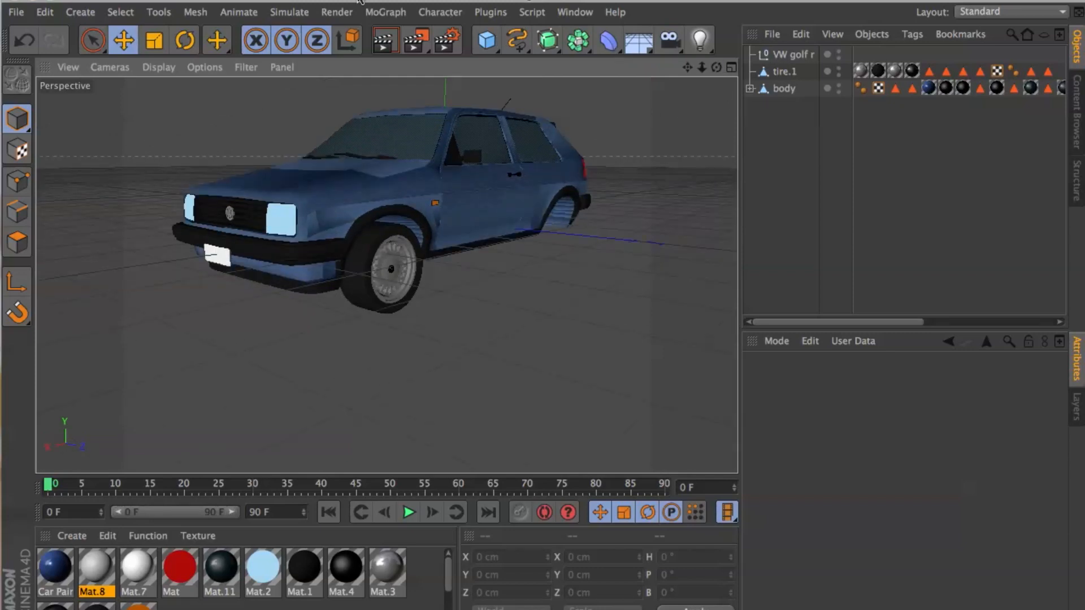
click(289, 12)
mouse_move(290, 54)
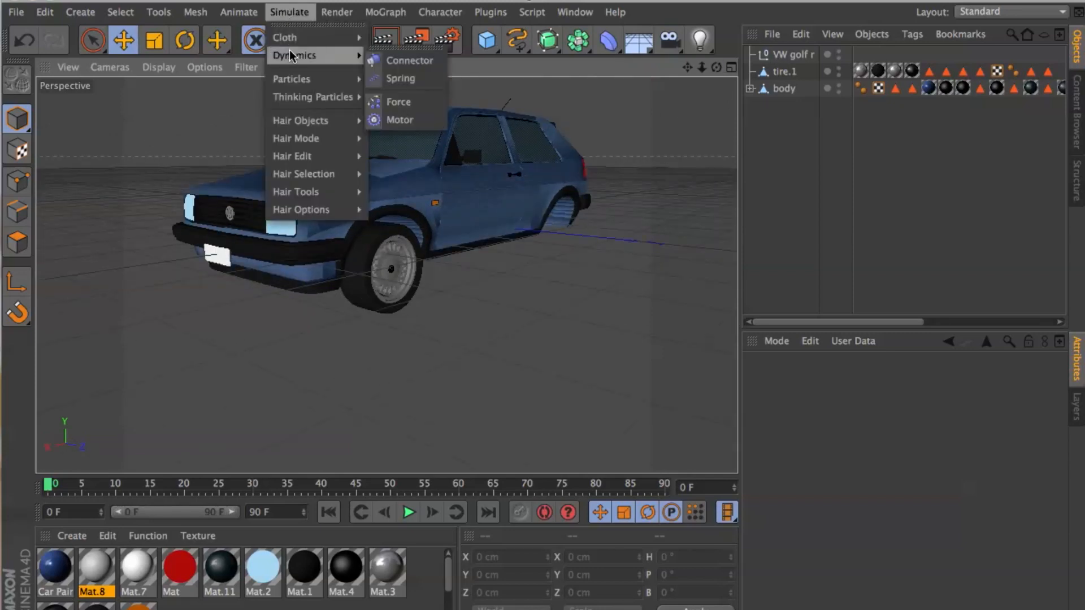
click(394, 62)
drag(691, 70, 672, 110)
click(798, 52)
drag(799, 54, 790, 97)
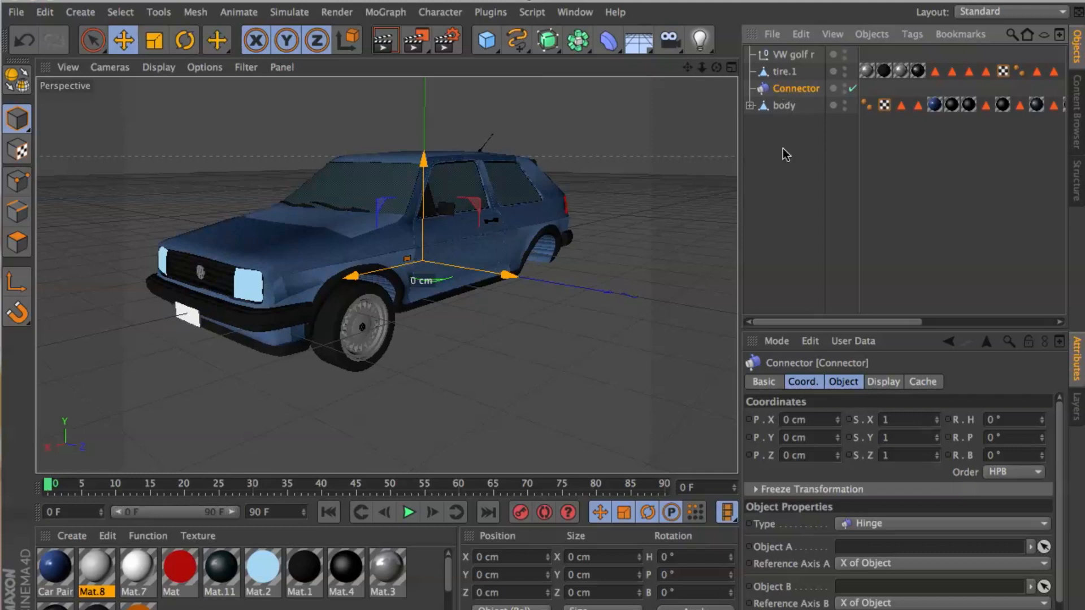
Set the Connector's type to Wheel Suspension
click(845, 383)
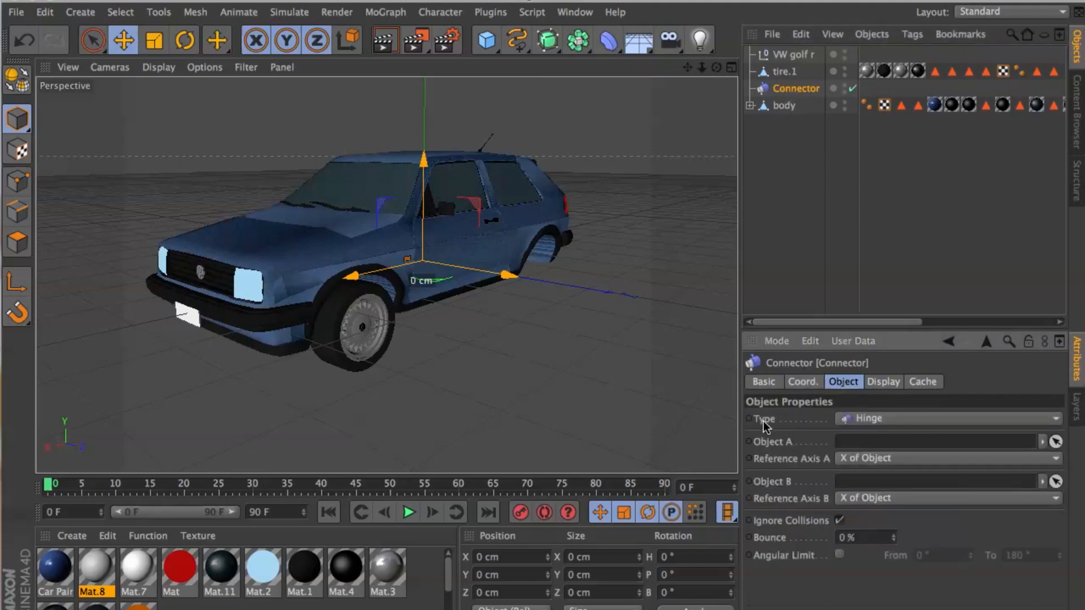
click(853, 422)
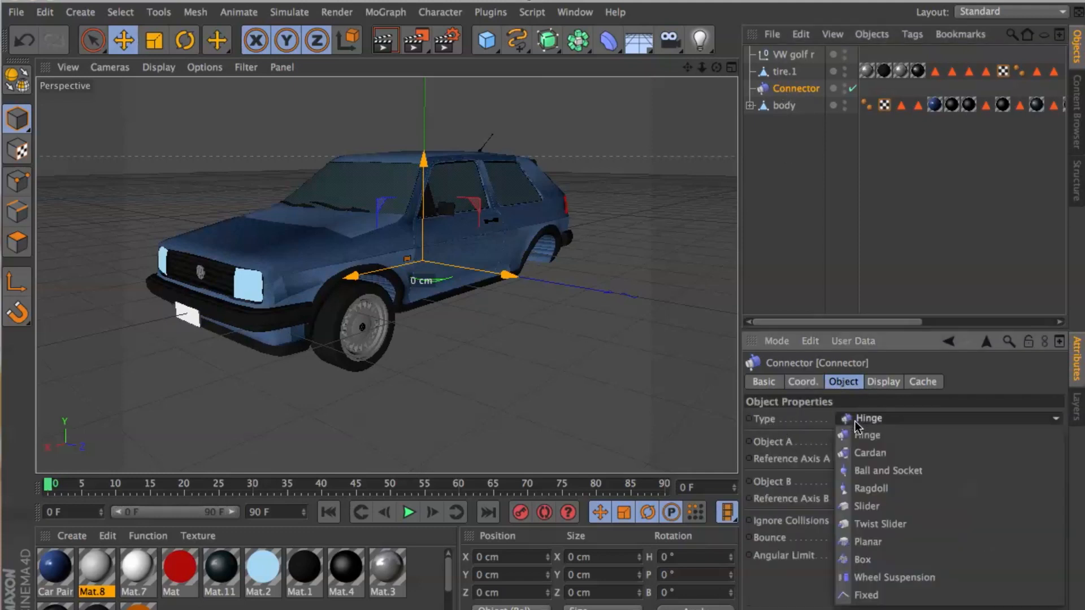
click(894, 577)
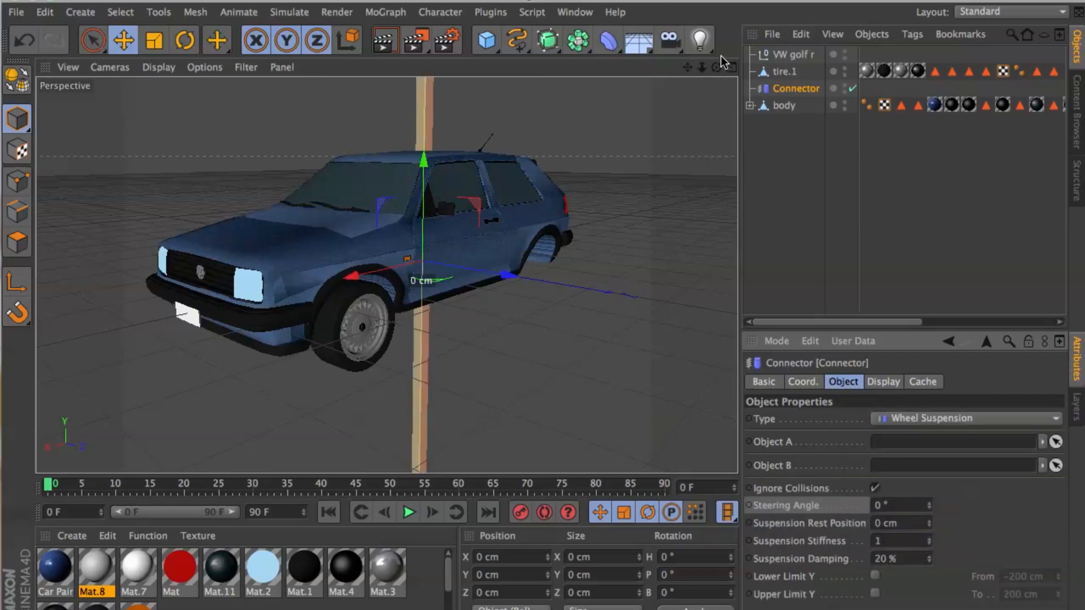
Select tire.1 together with the Connector and apply Reset PSR to both
mouse_move(701, 67)
mouse_down()
mouse_move(669, 70)
mouse_move(709, 69)
mouse_up()
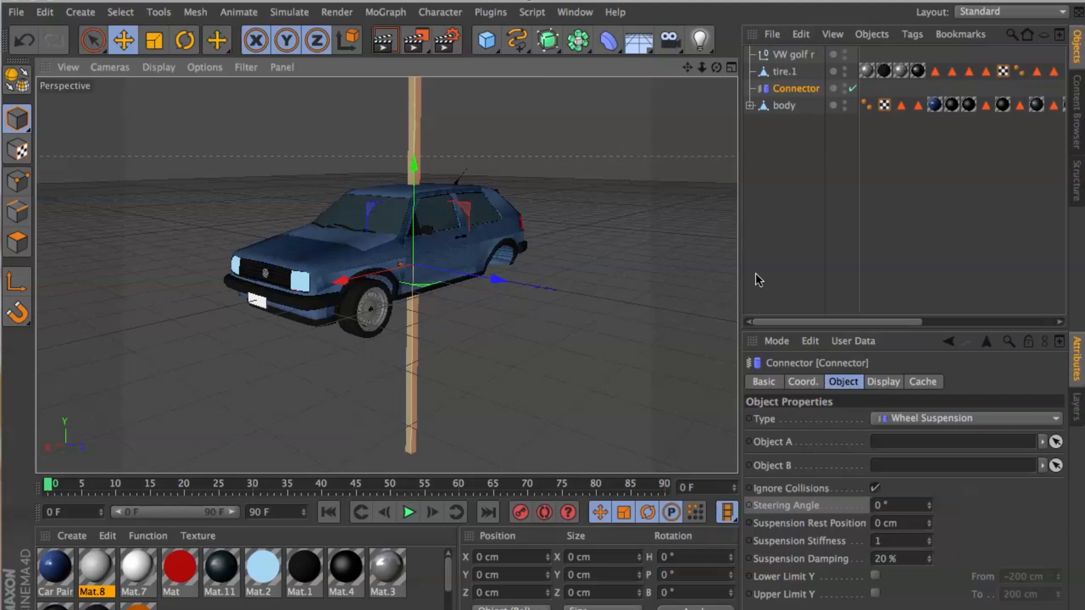
ctrl+click(784, 72)
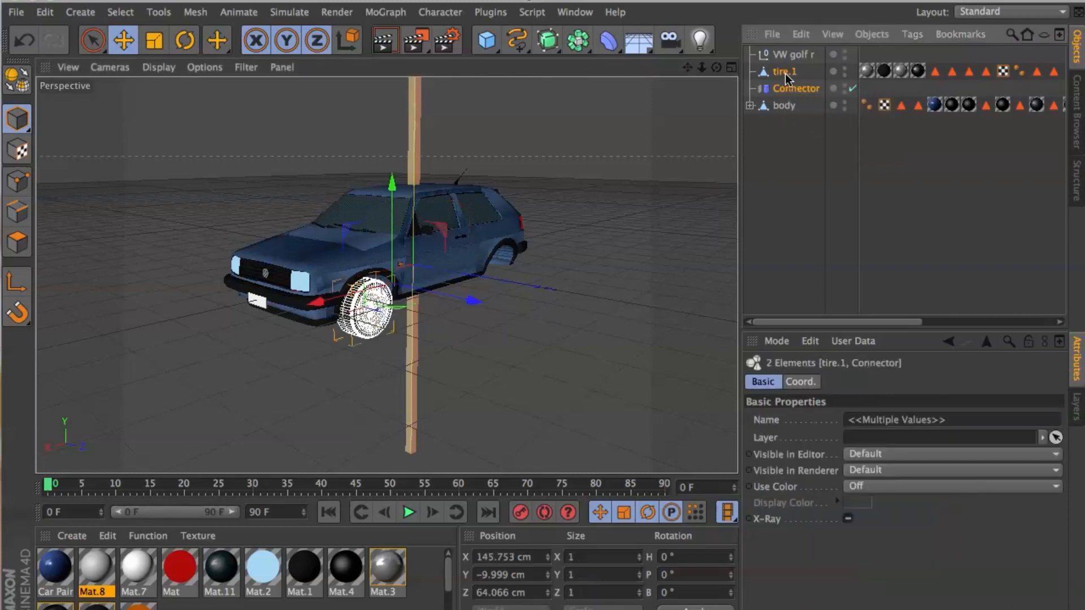
click(442, 14)
mouse_move(460, 56)
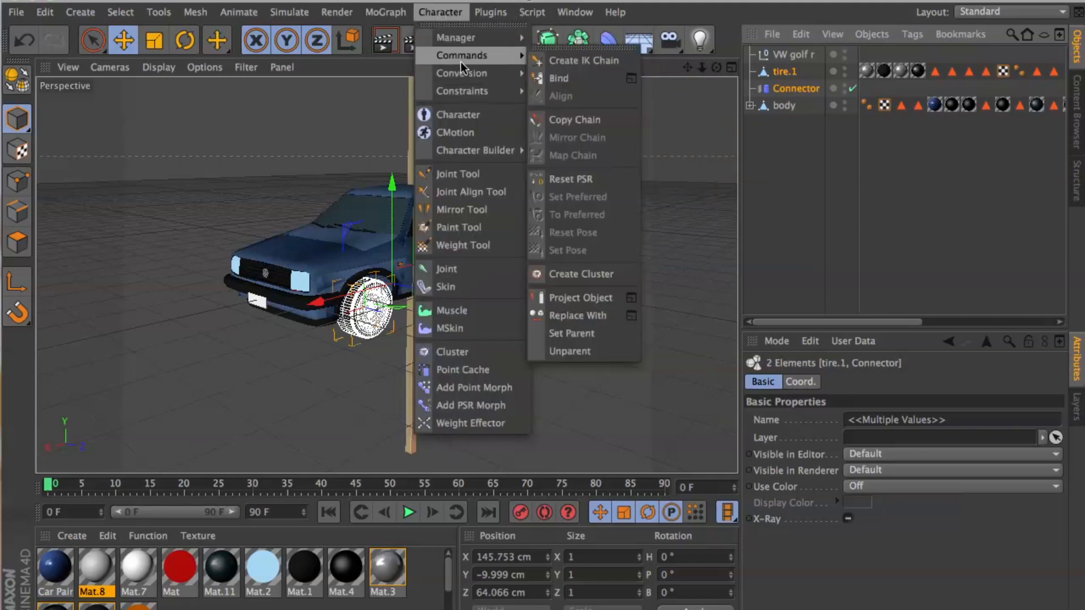
click(600, 182)
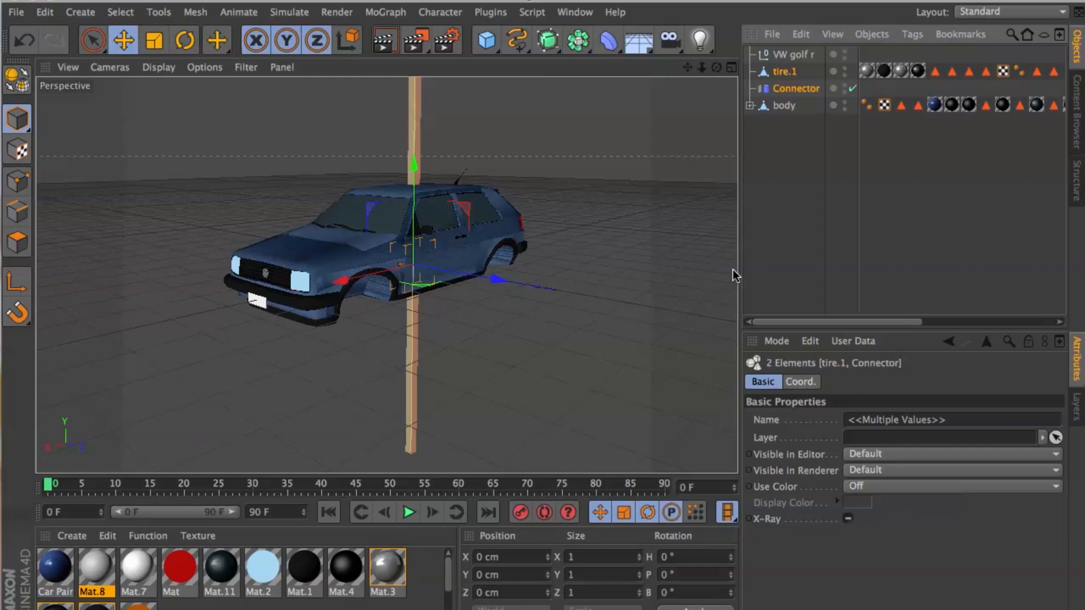
Check the coordinates of the Connector and tire.1 individually and select both objects together
click(782, 88)
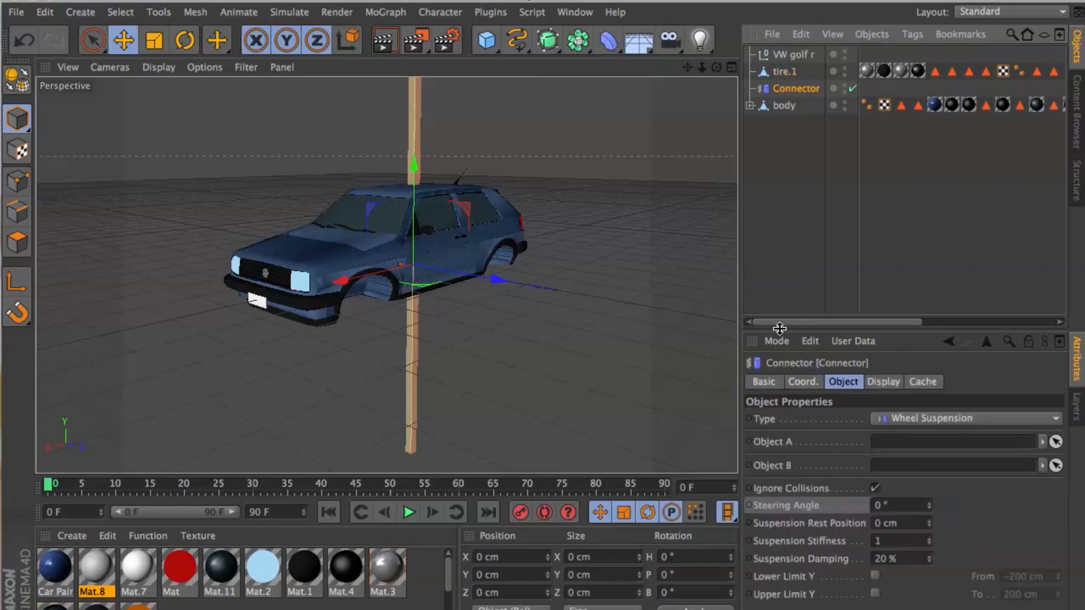
click(803, 382)
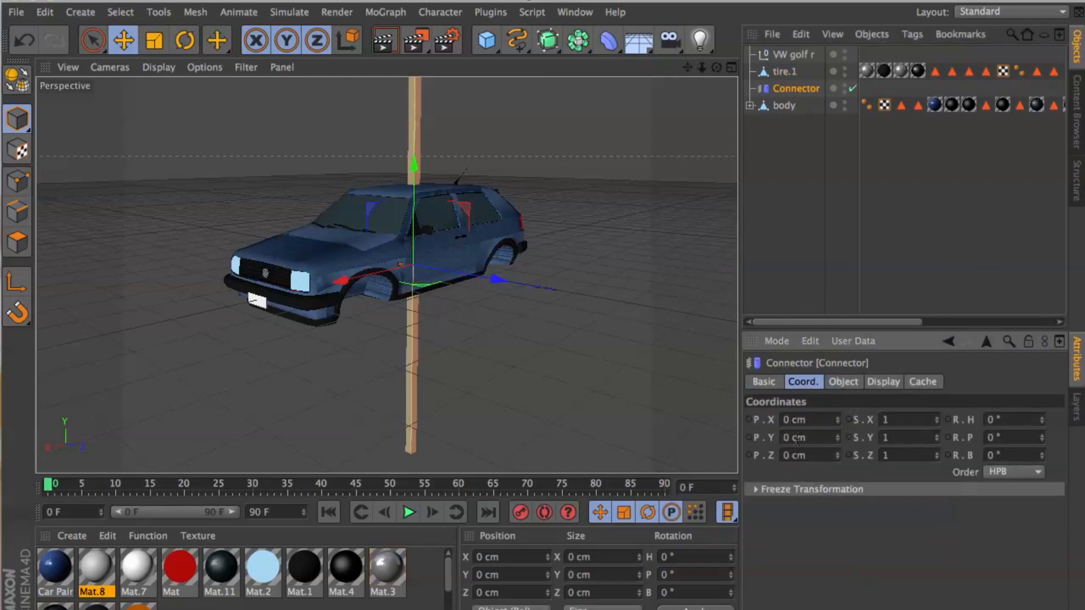
click(790, 70)
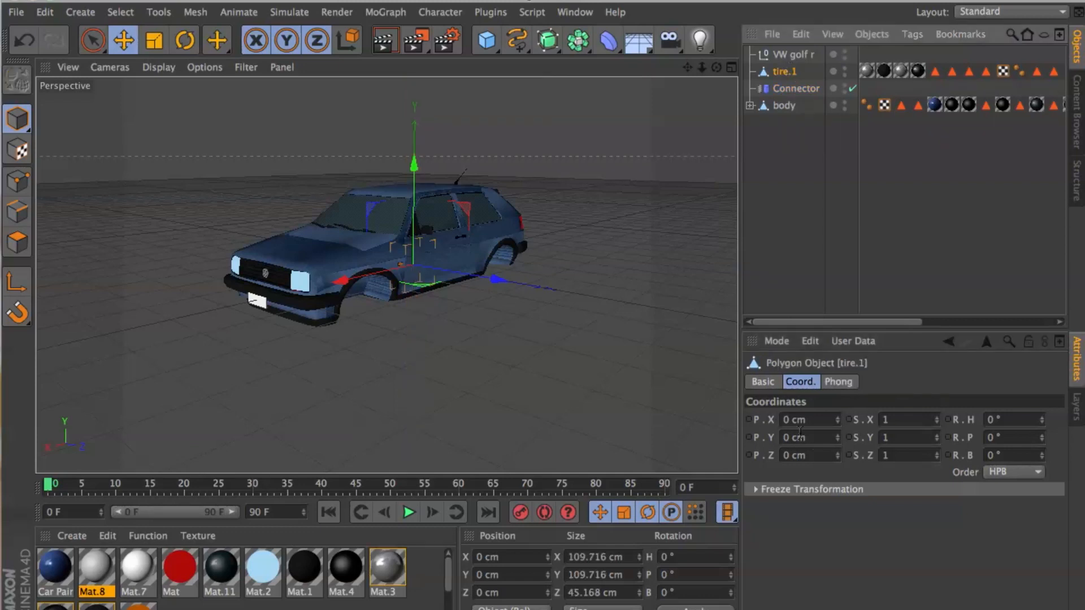
ctrl+click(801, 92)
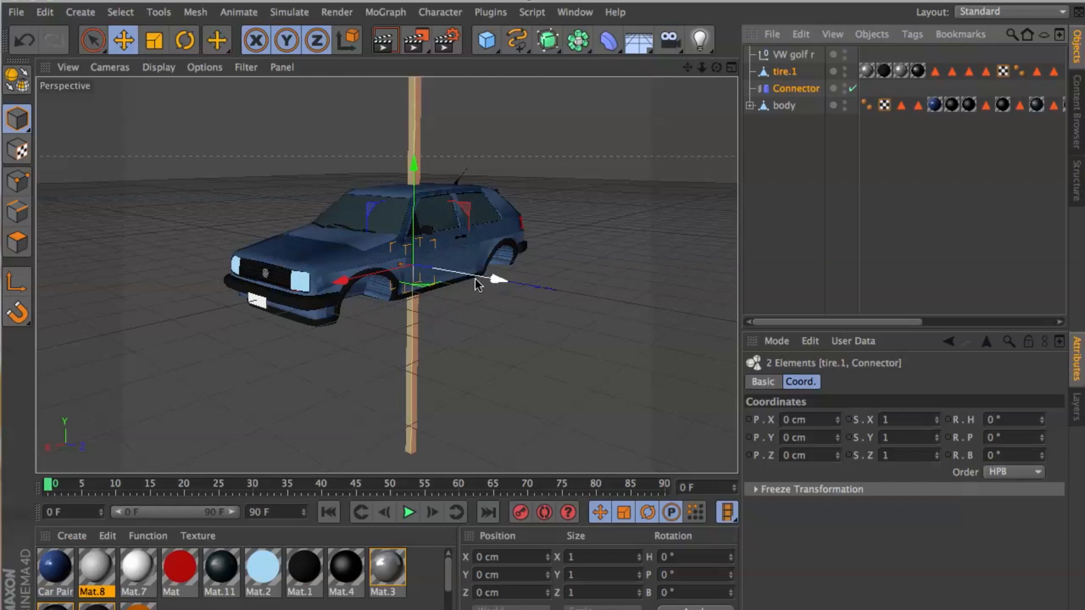
Move tire.1 and the Connector together to the car's front wheel arch, at about X 318 cm and Z 160 cm
drag(365, 277, 481, 347)
drag(345, 310, 314, 330)
click(19, 45)
drag(456, 334, 433, 325)
Using the Right view, shift tire.1 and the Connector inward towards the body, to about Z 133 cm
click(731, 67)
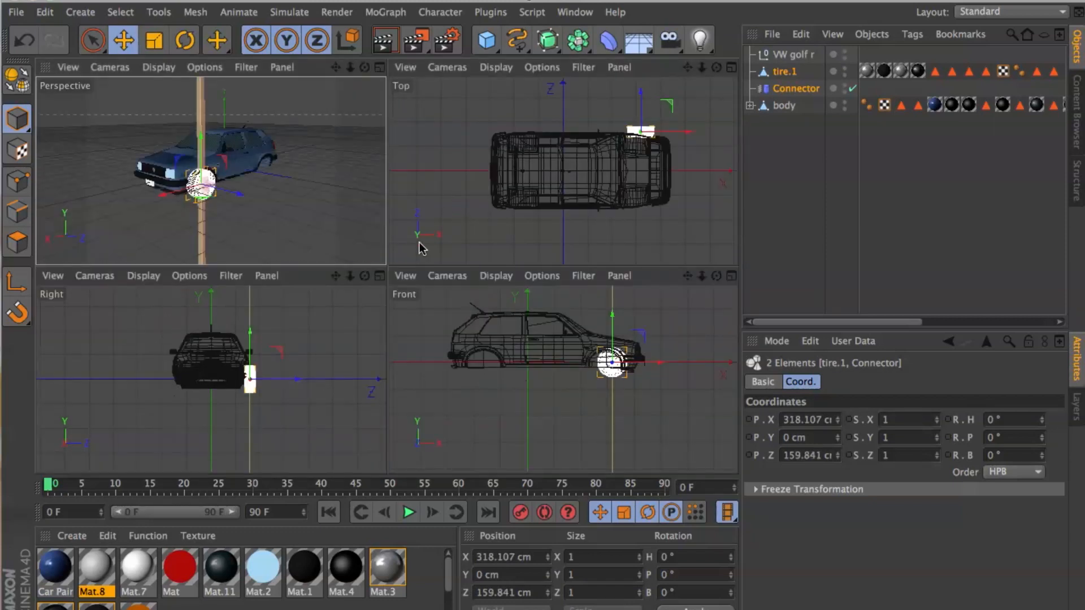
click(380, 276)
scroll(465, 266, up, 5)
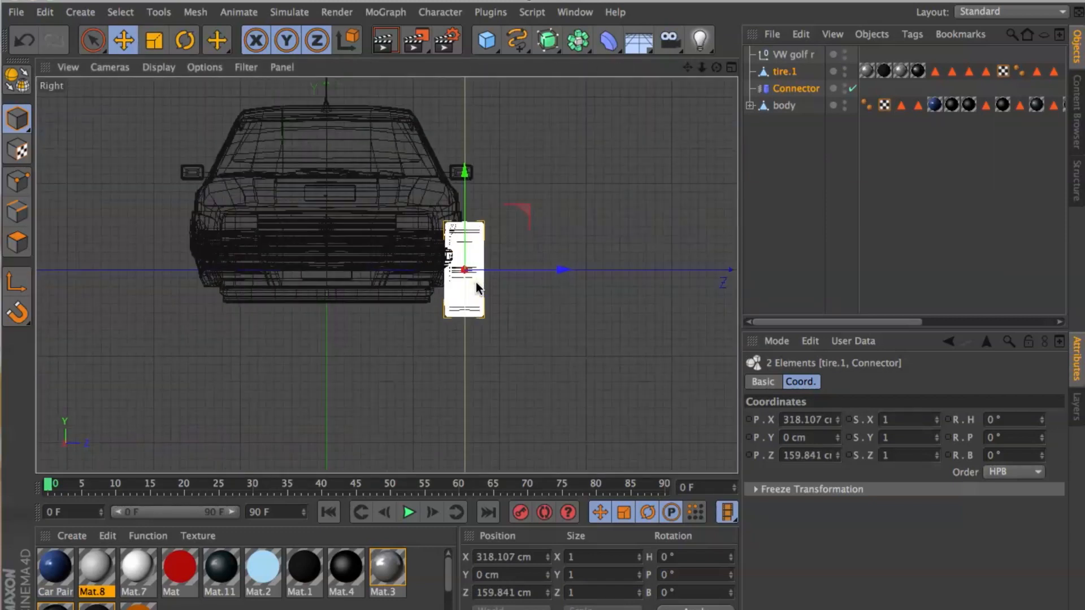
drag(506, 266, 476, 265)
Using the Front view, centre tire.1 and the Connector in the front wheel arch, at about X 290 cm and Y -21 cm
click(731, 67)
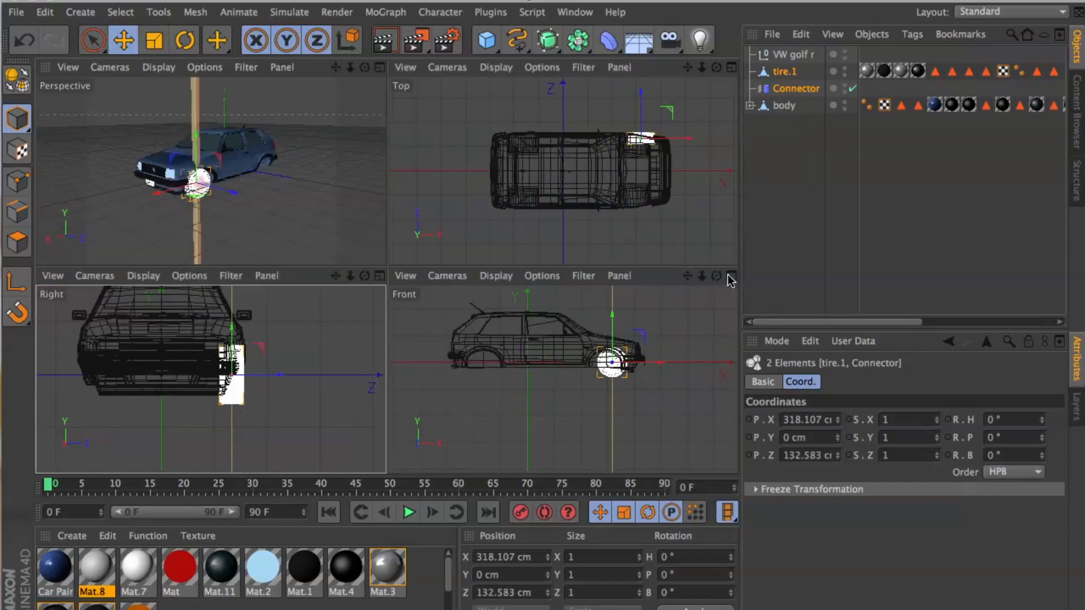
click(731, 276)
scroll(565, 226, up, 3)
drag(586, 230, 545, 253)
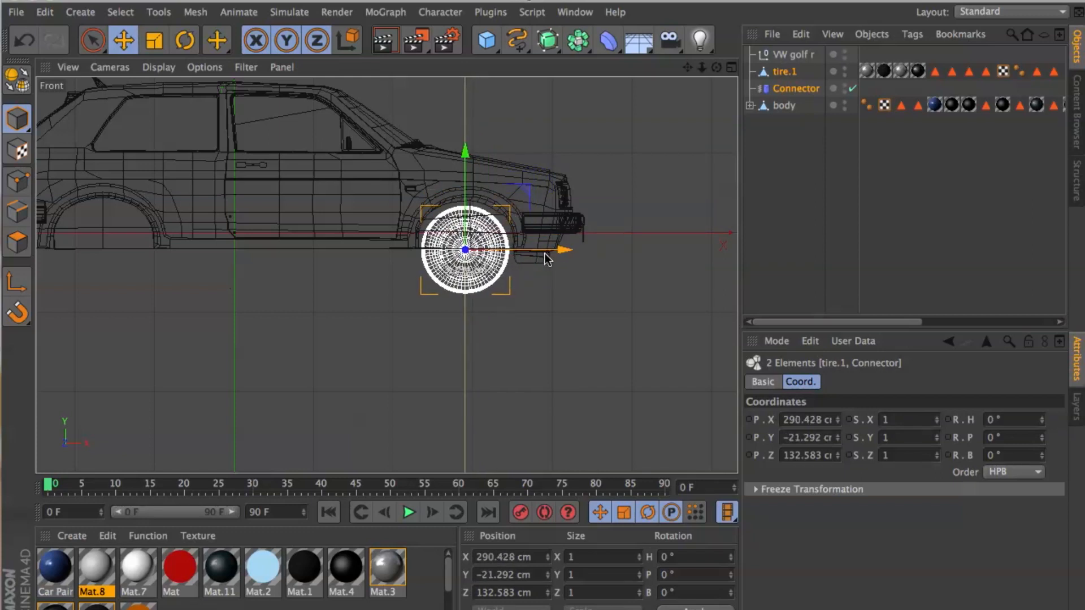
Return to the Perspective view and group tire.1 and the Connector under one Null
click(731, 67)
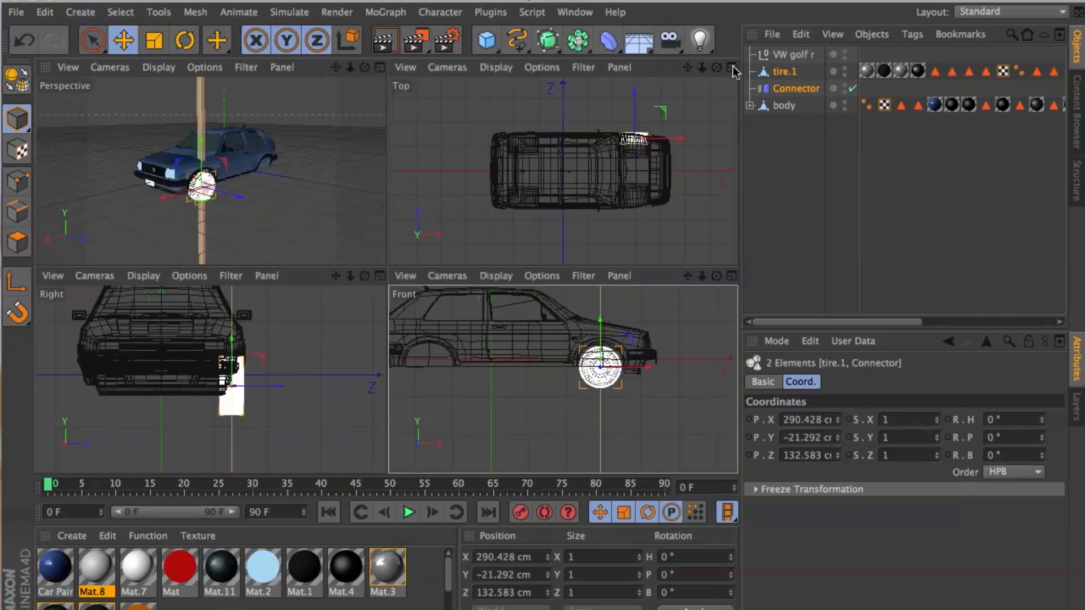
click(377, 69)
scroll(424, 217, up, 5)
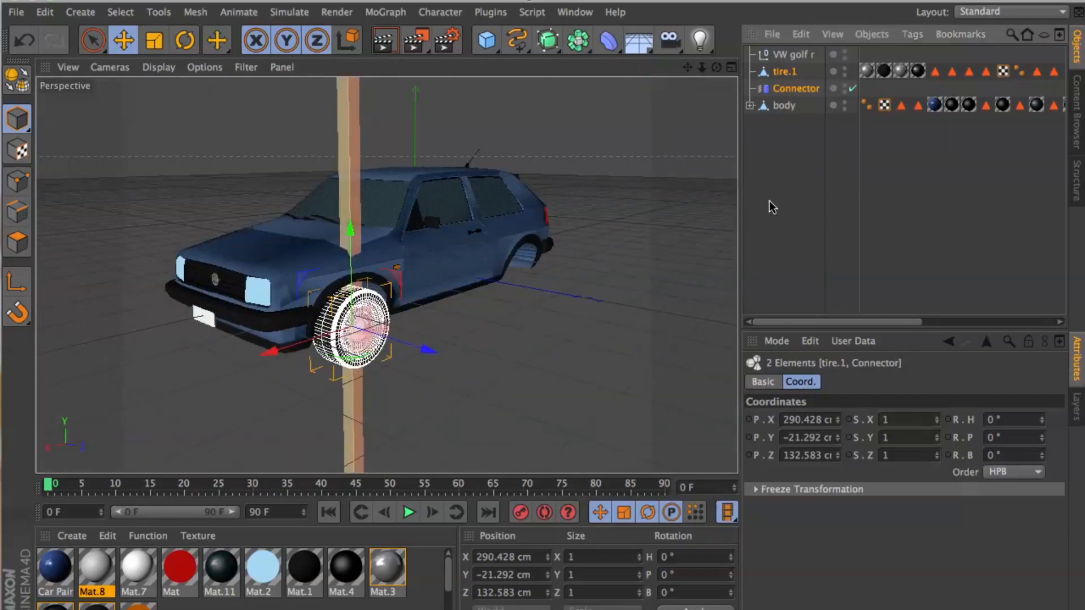
click(770, 201)
drag(717, 67, 386, 275)
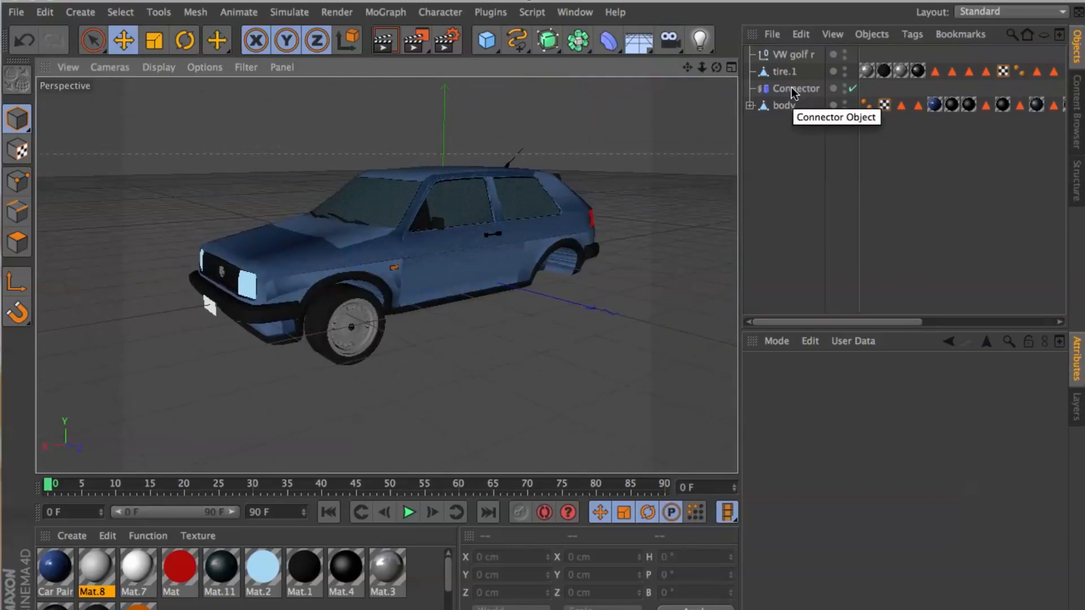
click(794, 88)
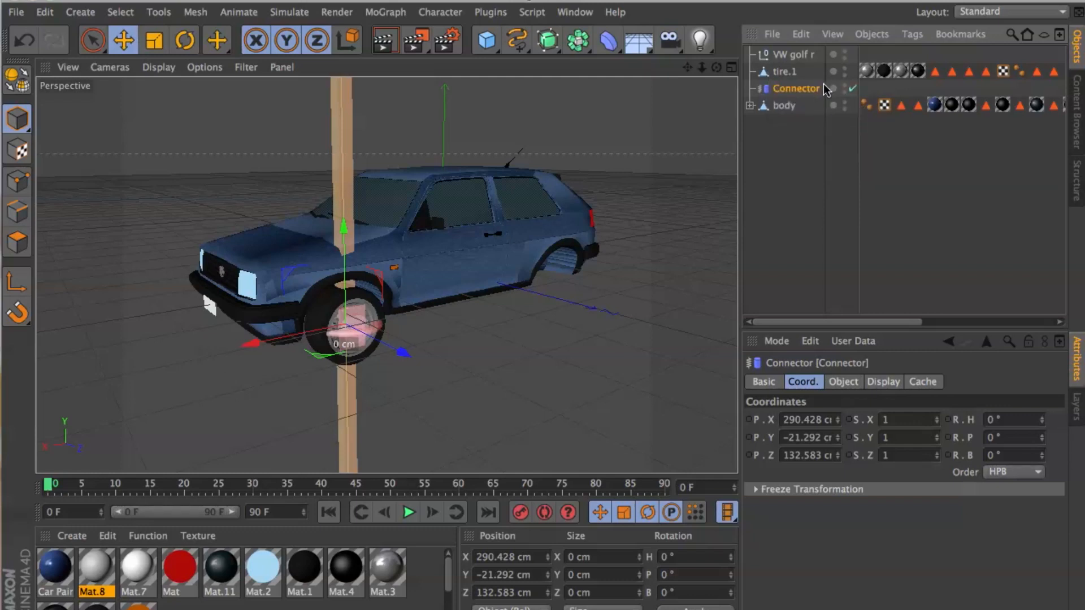
ctrl+click(789, 74)
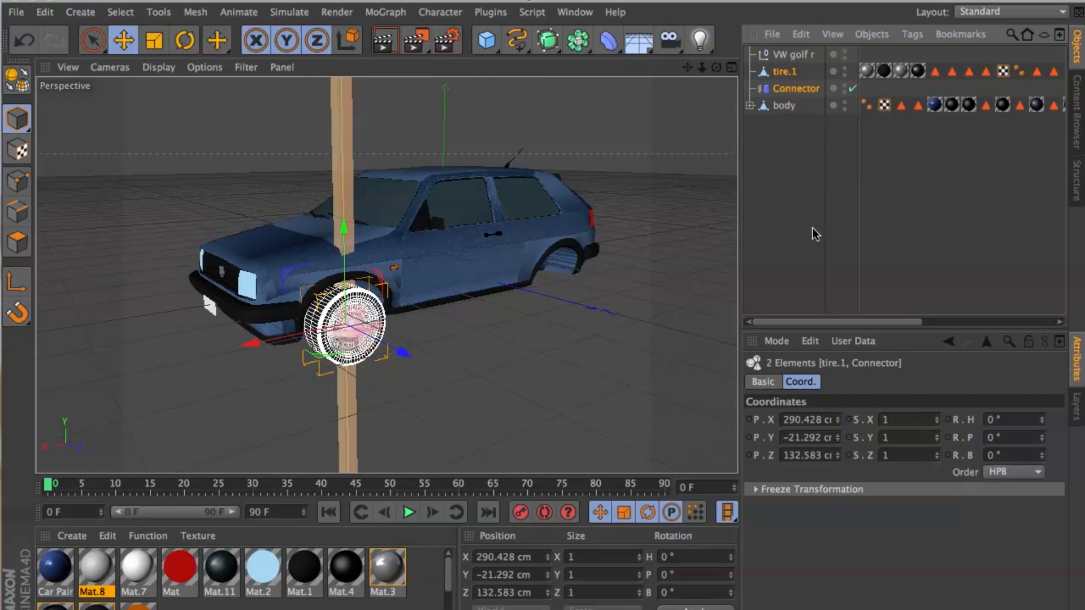
key(alt+g)
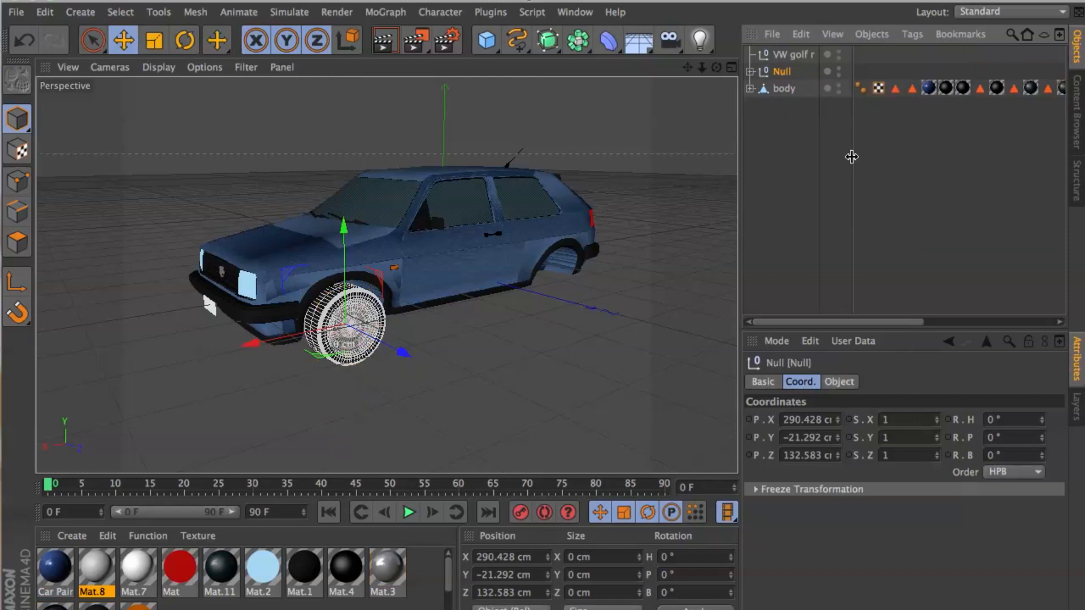
Rename the Null that holds the tire and Connector as "Front Left" and collapse it
click(750, 72)
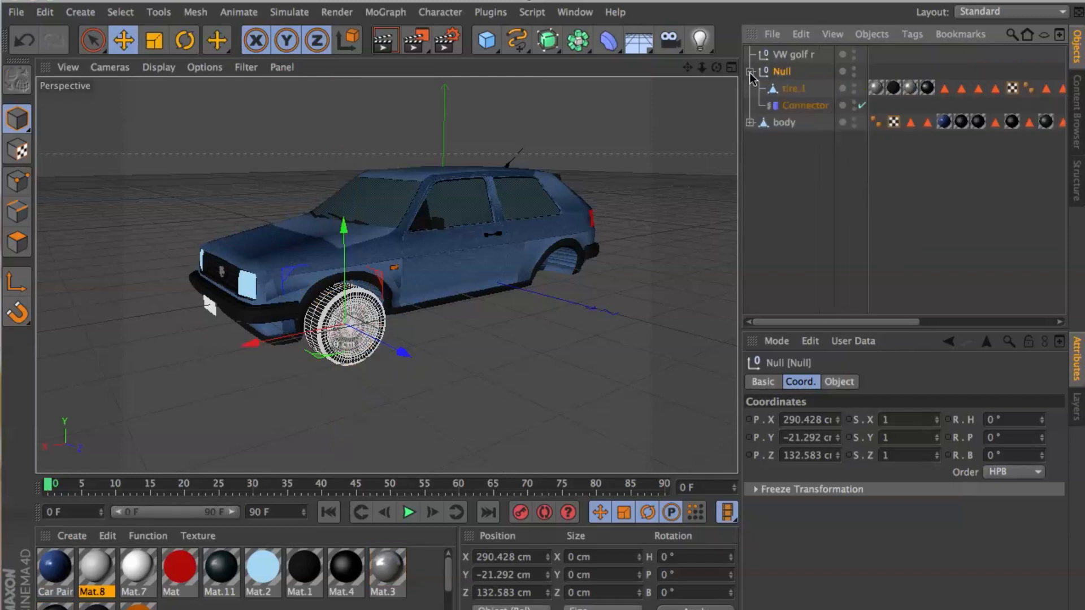
double_click(782, 72)
text(Front)
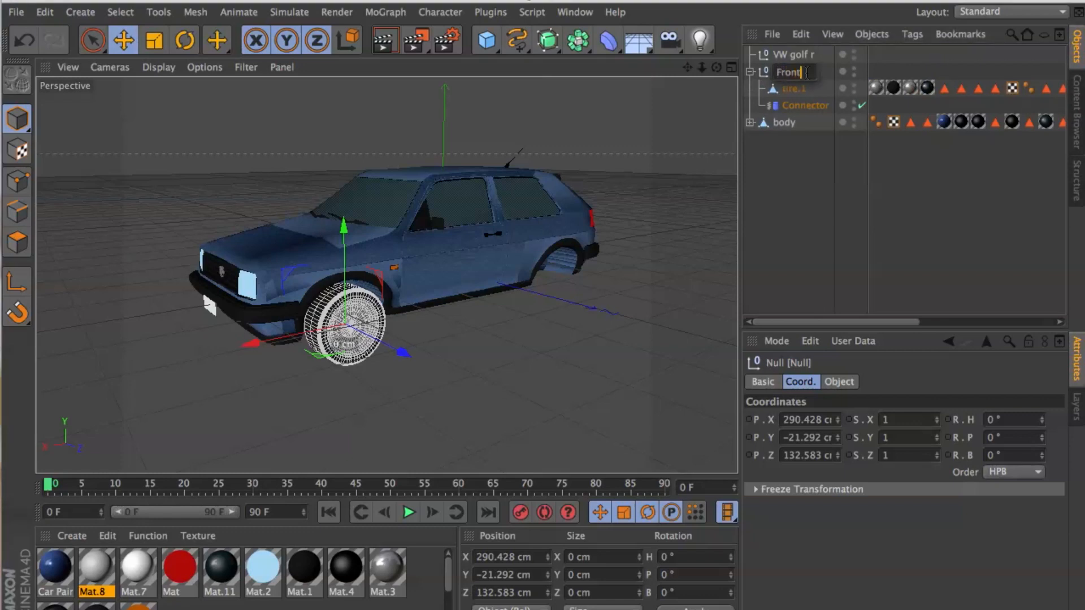
text( Left)
click(817, 174)
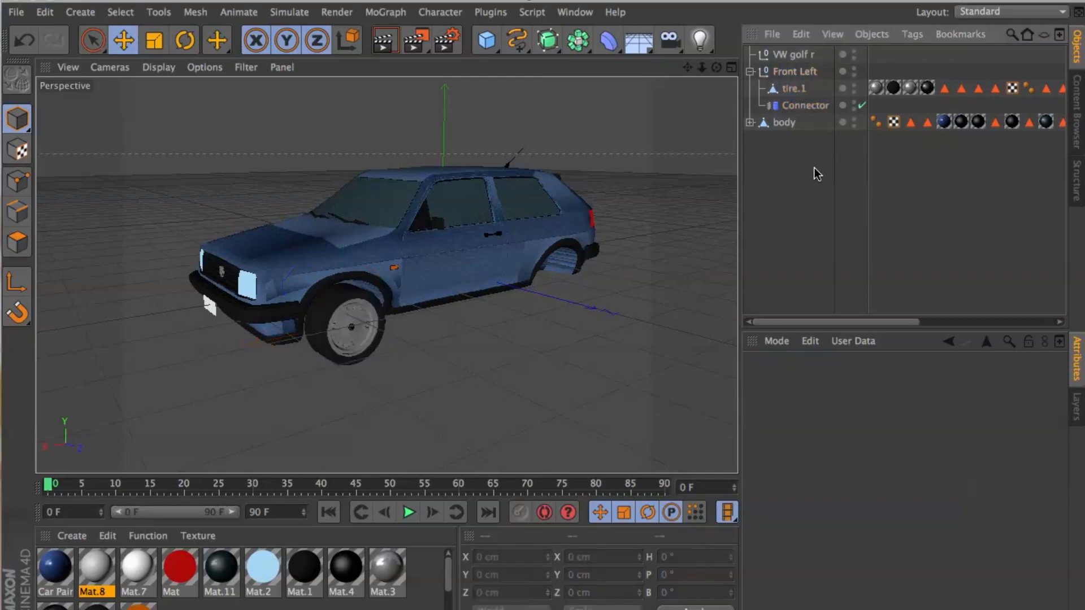
click(750, 72)
click(794, 71)
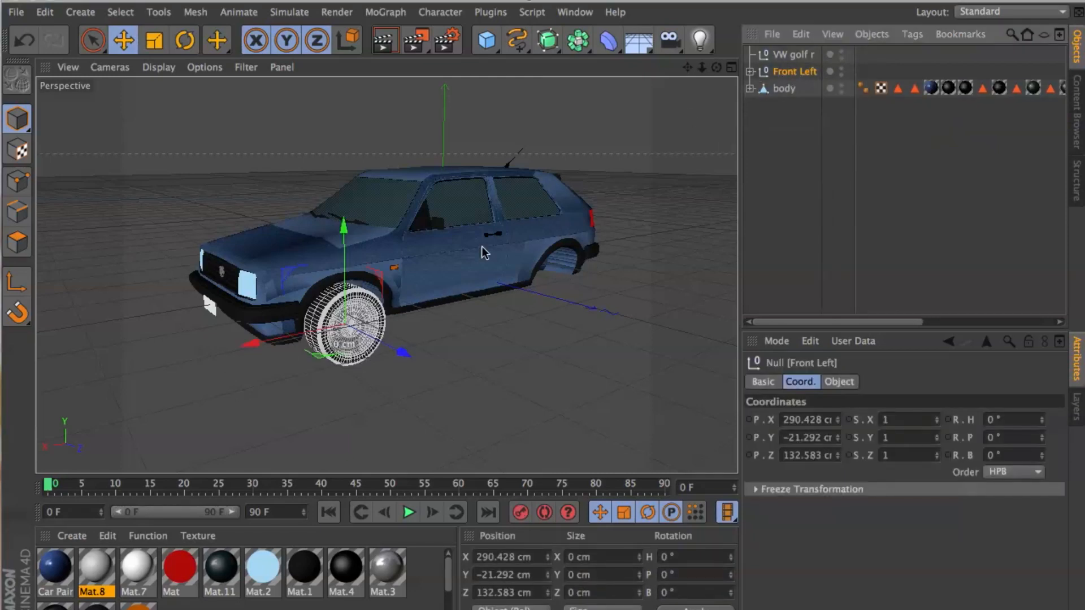
In the Connector's object properties, assign body as Object A and tire.1 as Object B
click(749, 72)
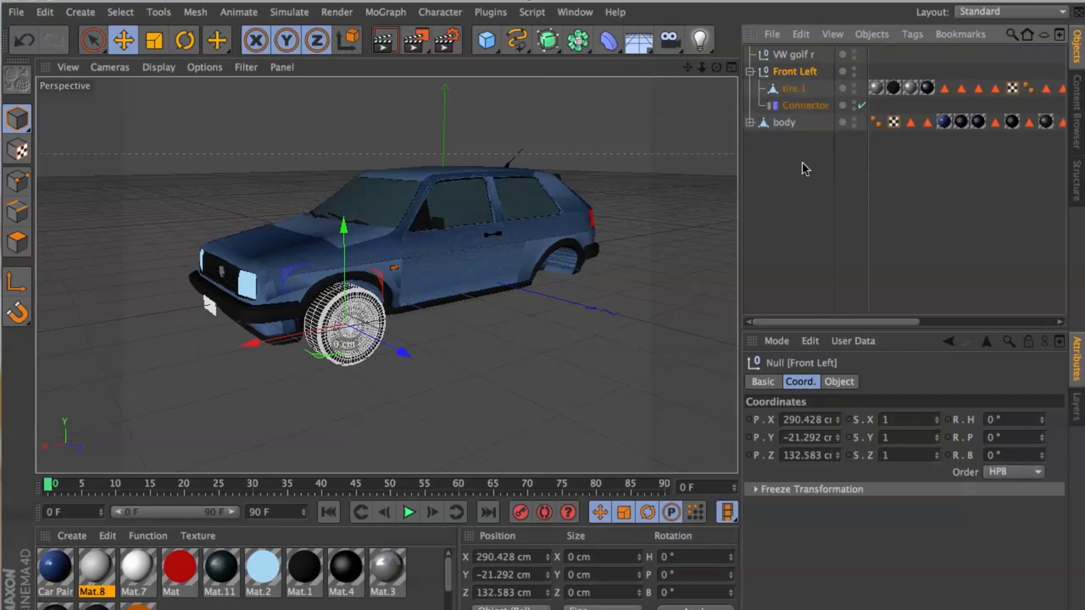
click(798, 107)
click(853, 388)
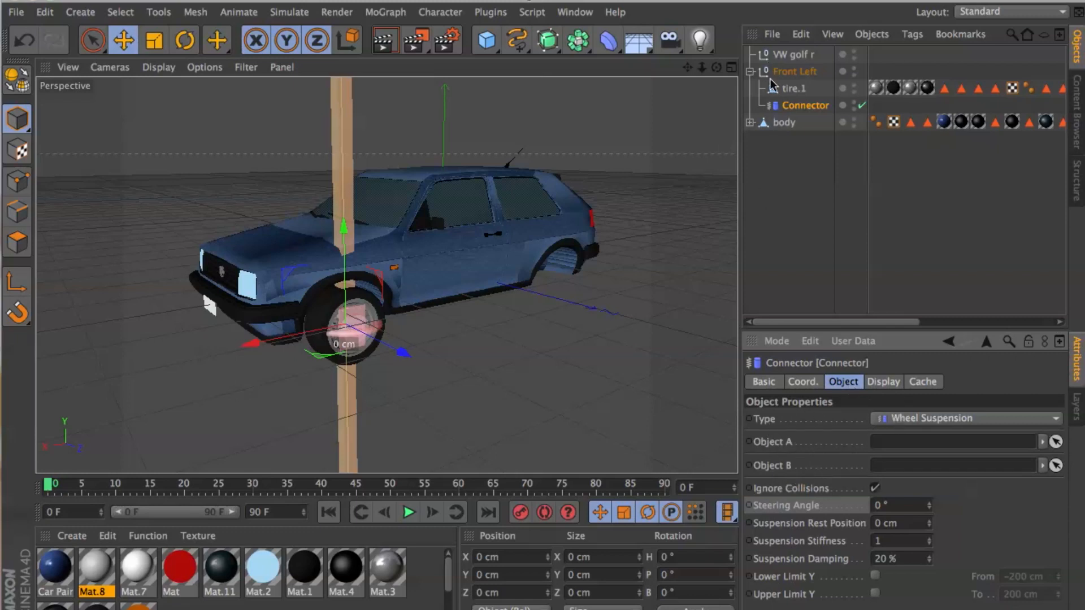
drag(783, 118, 893, 442)
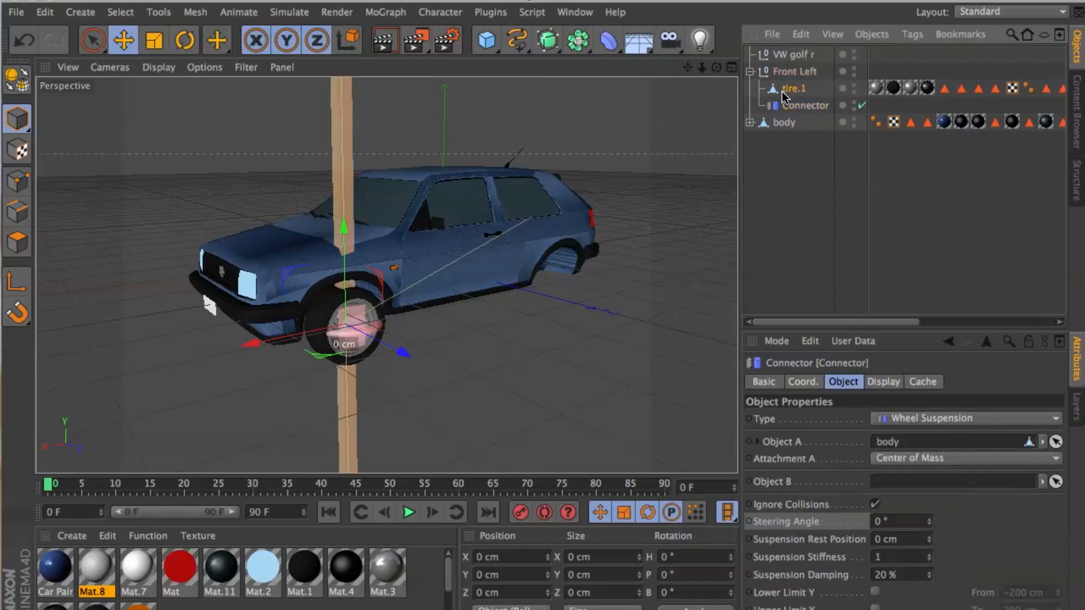
drag(829, 367, 889, 486)
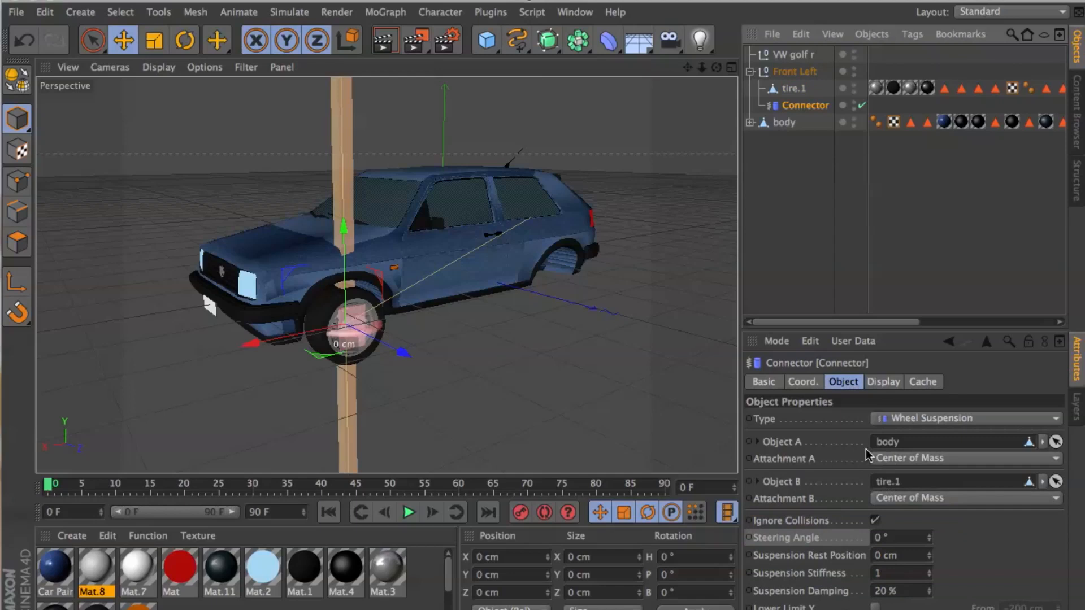
Add a Rigid Body simulation tag to tire.1 and look through its dynamics and collision settings
mouse_move(716, 66)
mouse_down()
mouse_move(746, 85)
mouse_move(735, 107)
mouse_move(717, 76)
mouse_move(754, 104)
mouse_move(747, 82)
mouse_move(769, 90)
mouse_move(716, 77)
mouse_up()
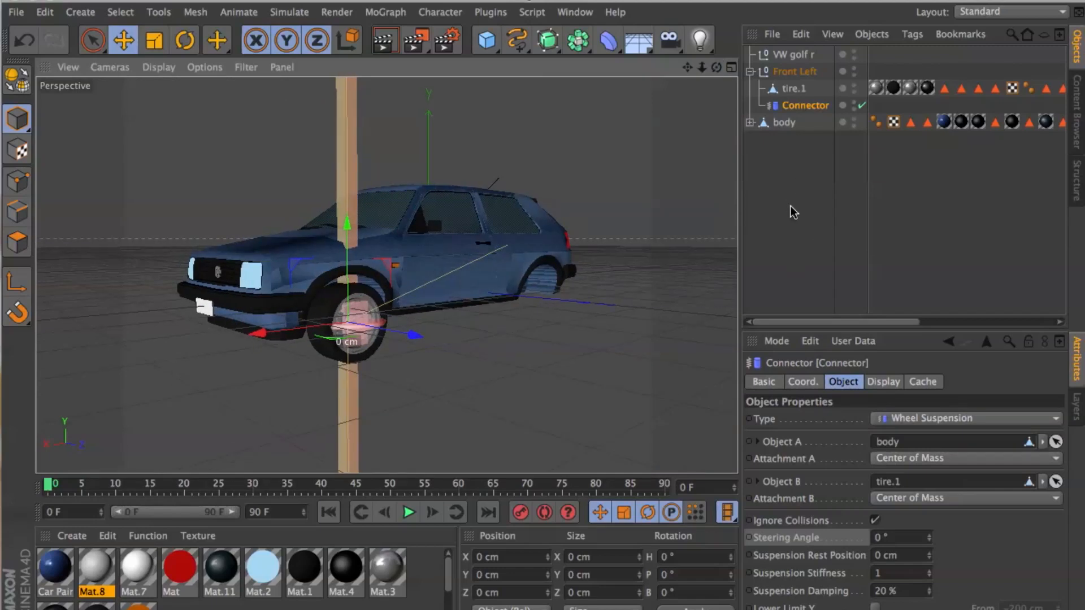
click(785, 198)
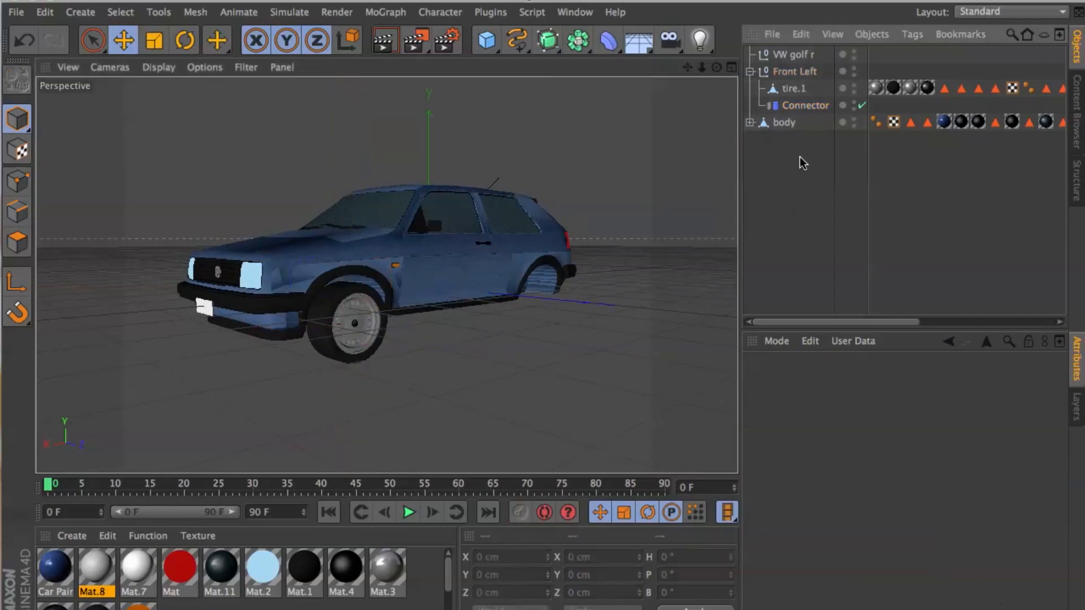
right_click(793, 90)
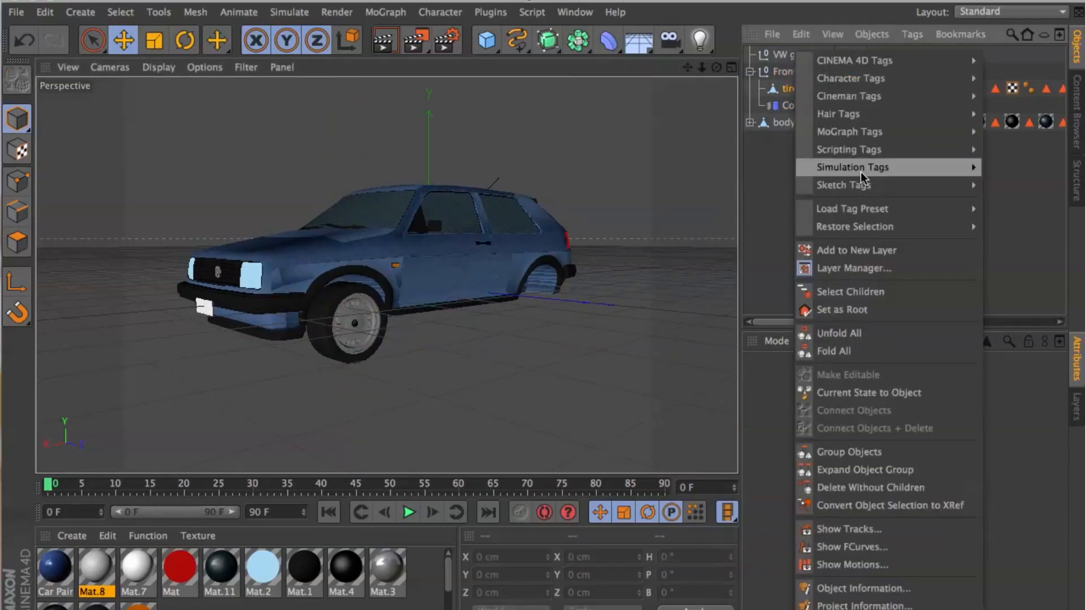
mouse_move(860, 172)
click(992, 173)
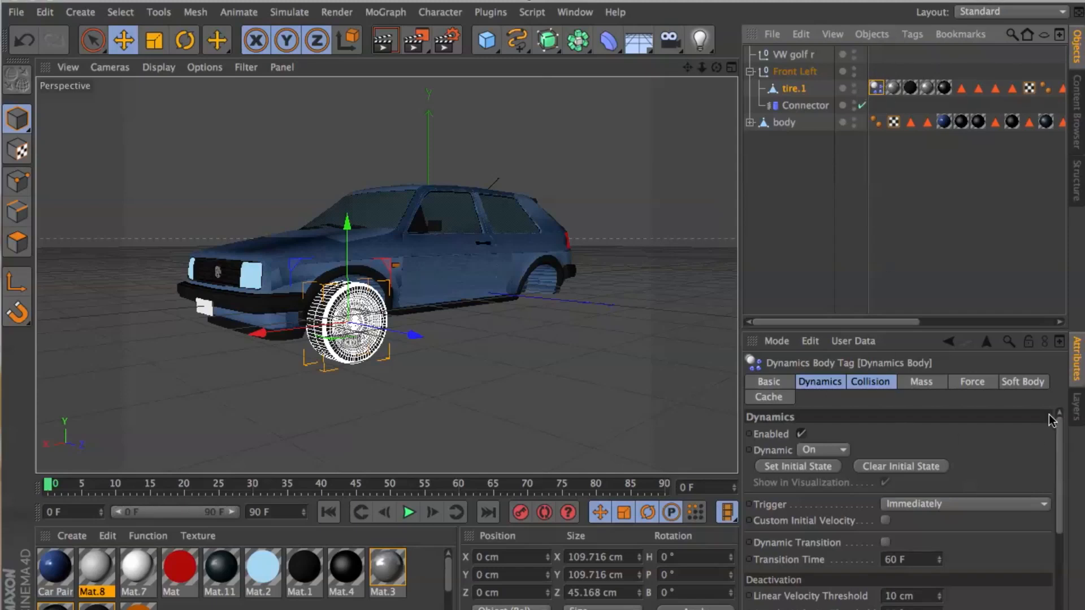
drag(1059, 428, 1059, 522)
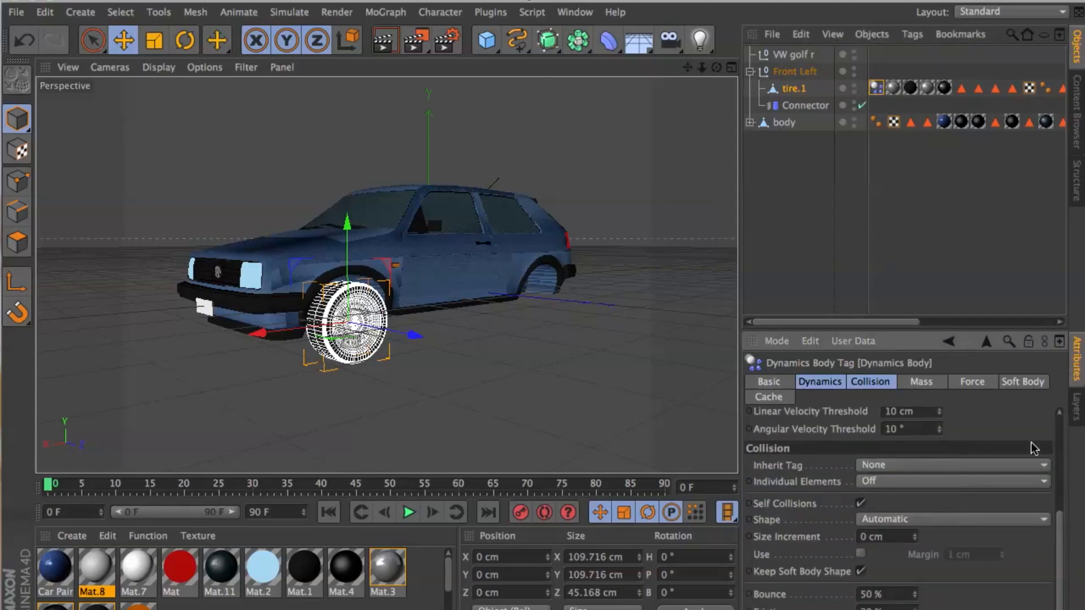
Add a Rigid Body simulation tag to the body object
click(773, 123)
right_click(773, 123)
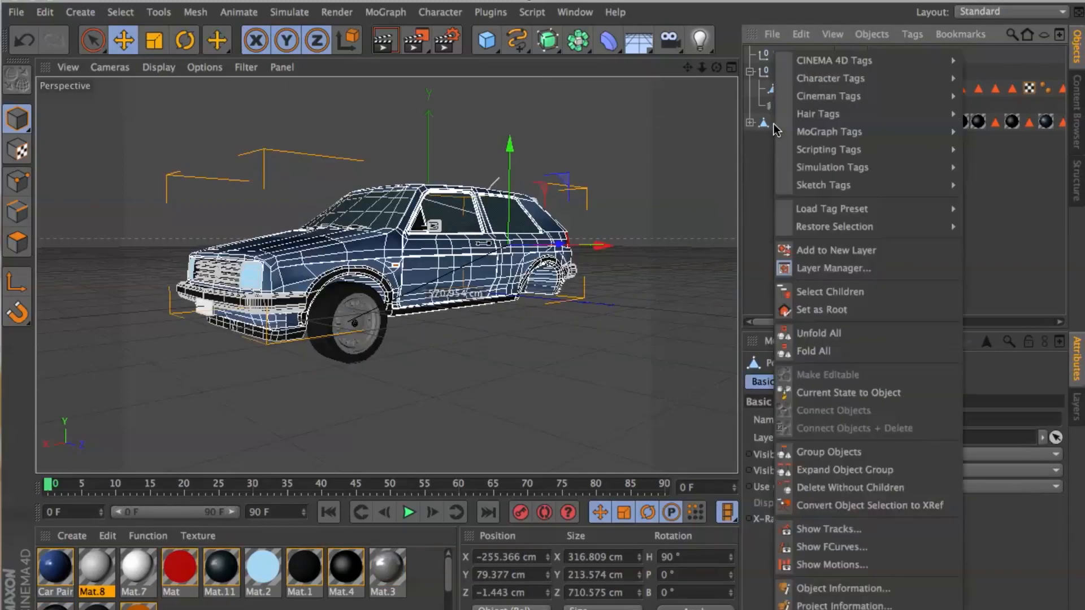
mouse_move(894, 172)
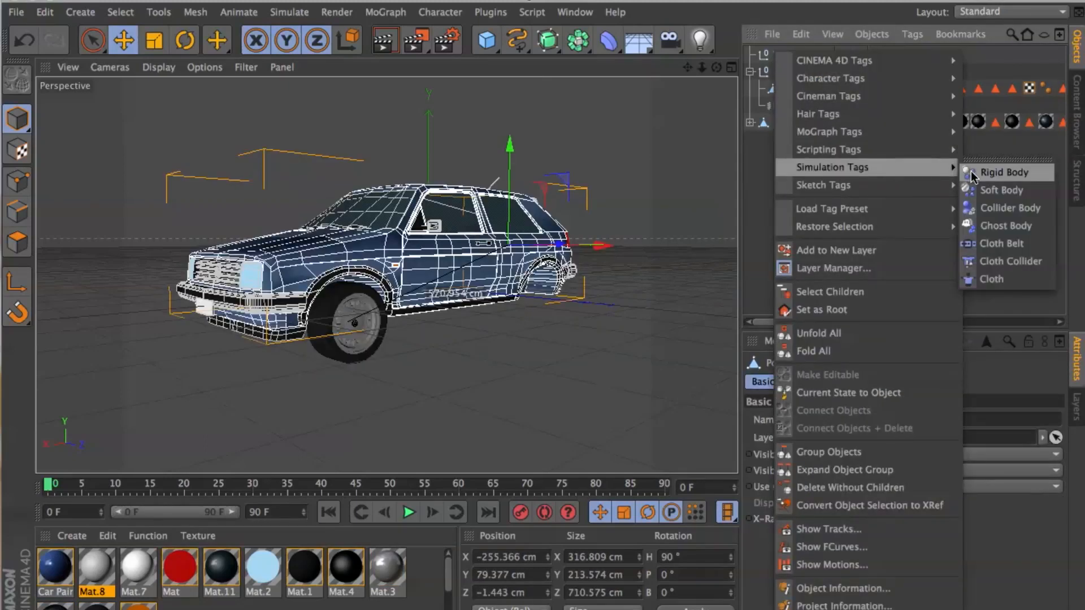
click(994, 172)
click(813, 161)
Add a Floor object and lower it to about Y -89 cm, beneath the front tire
drag(716, 66, 737, 69)
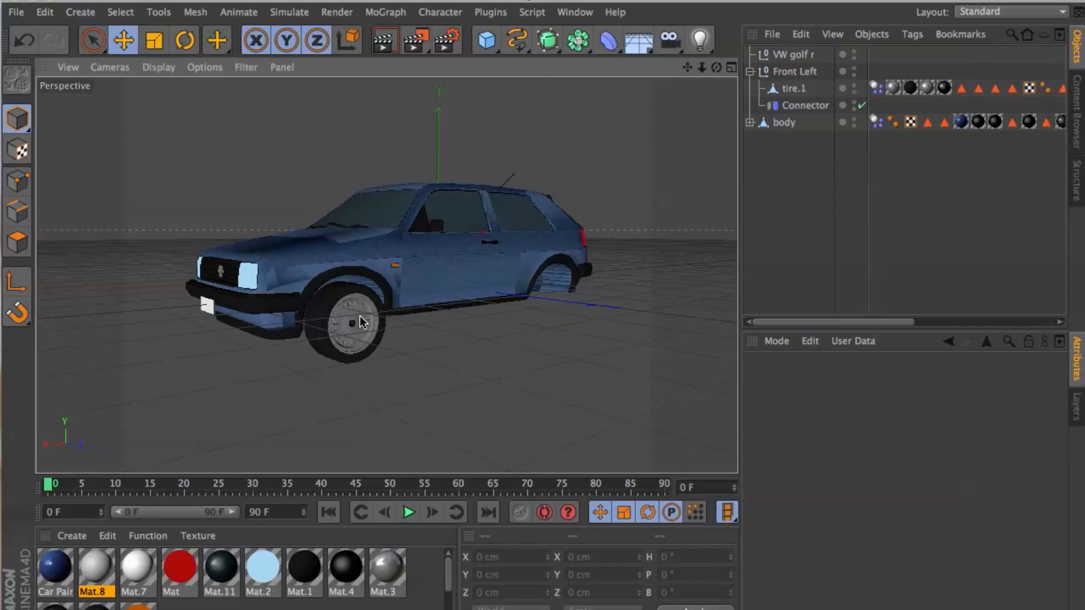
click(630, 50)
drag(439, 188, 440, 232)
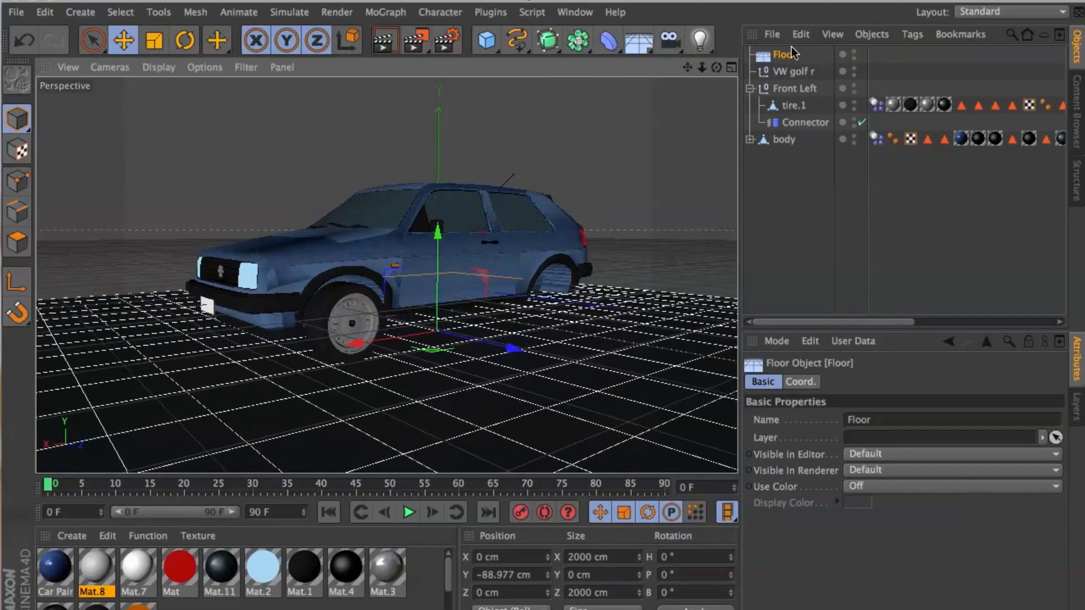
Add a Collider Body simulation tag to the Floor
right_click(786, 57)
mouse_move(874, 166)
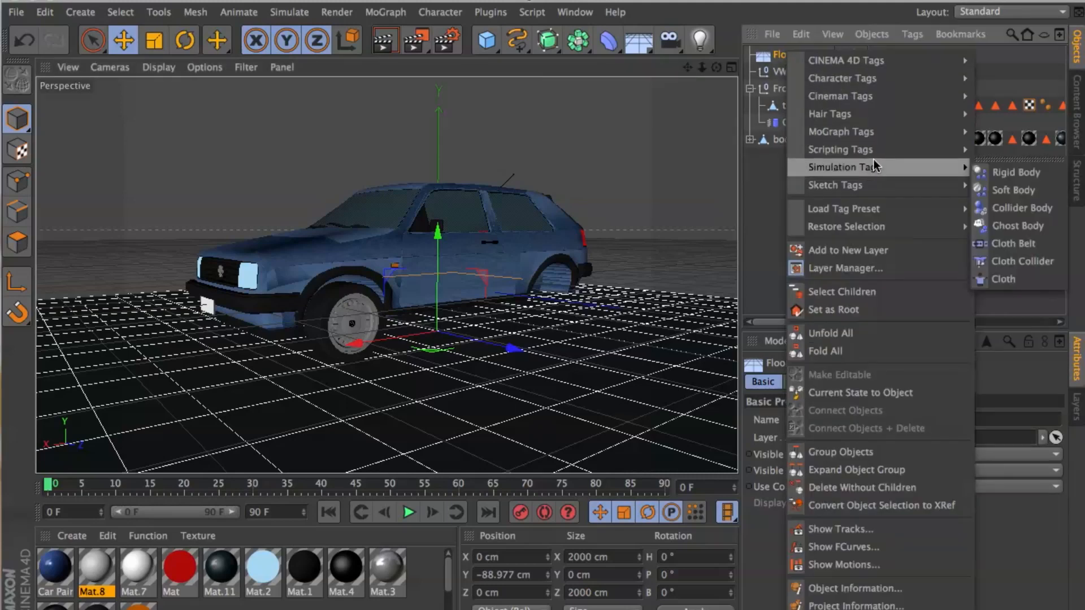
click(1015, 212)
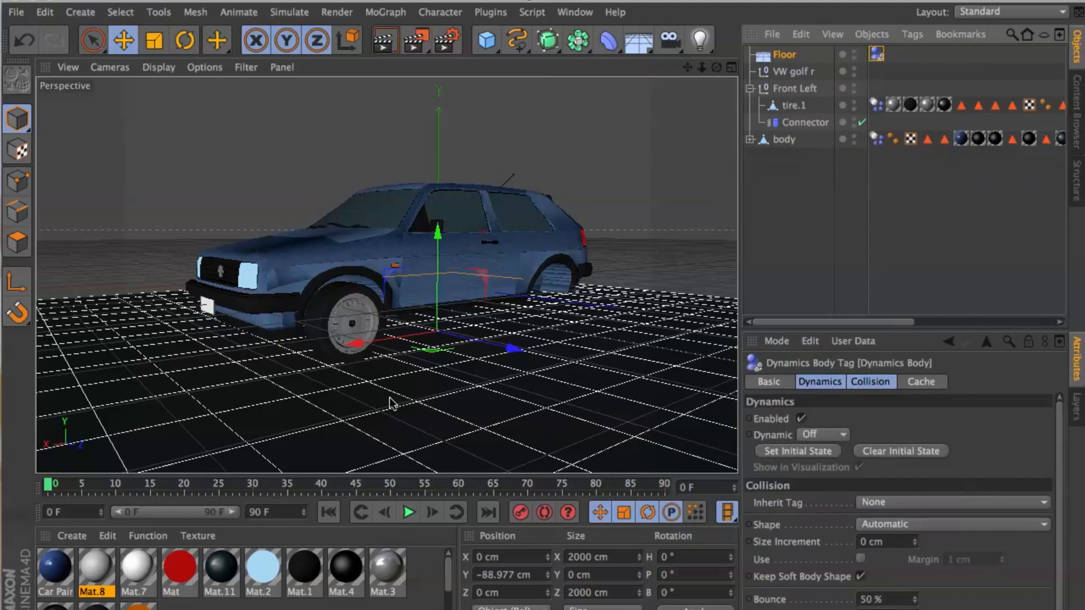
click(792, 228)
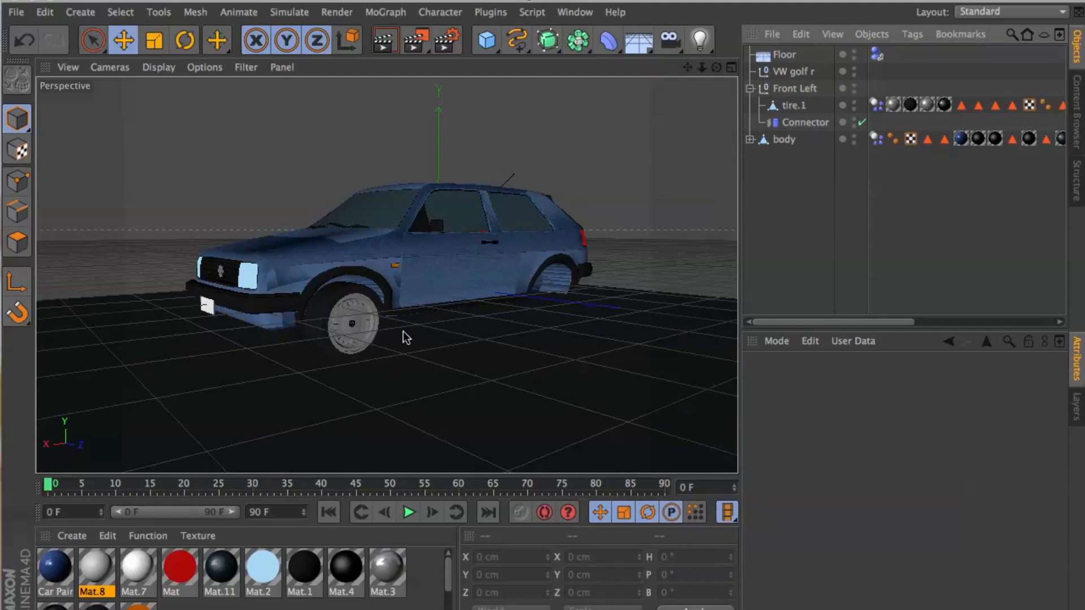
Play the dynamics simulation to test the front-left suspension, stop it, and return to the first frame
click(408, 512)
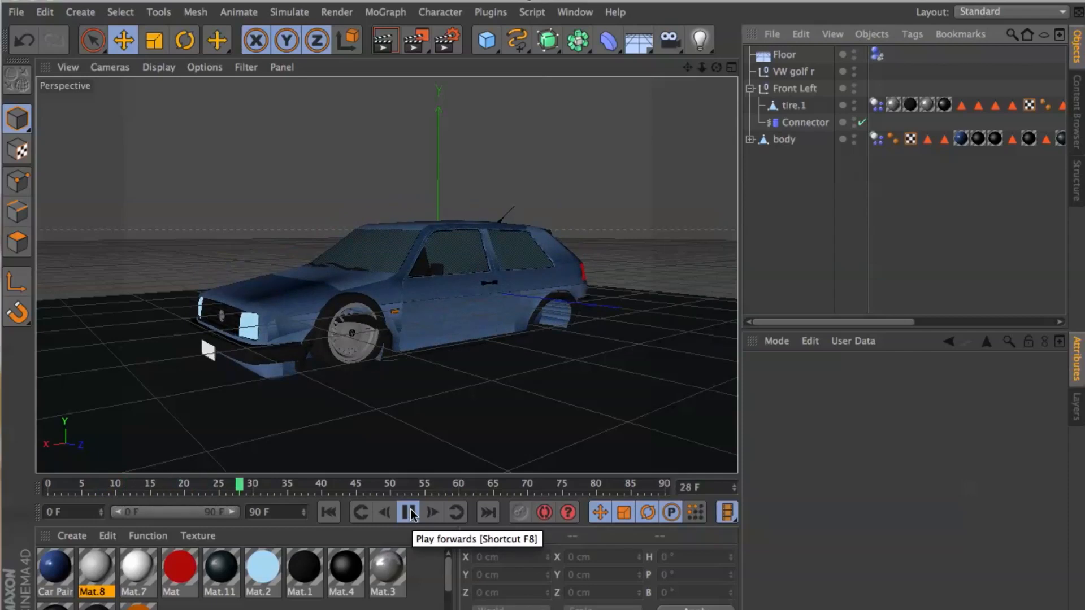
click(410, 512)
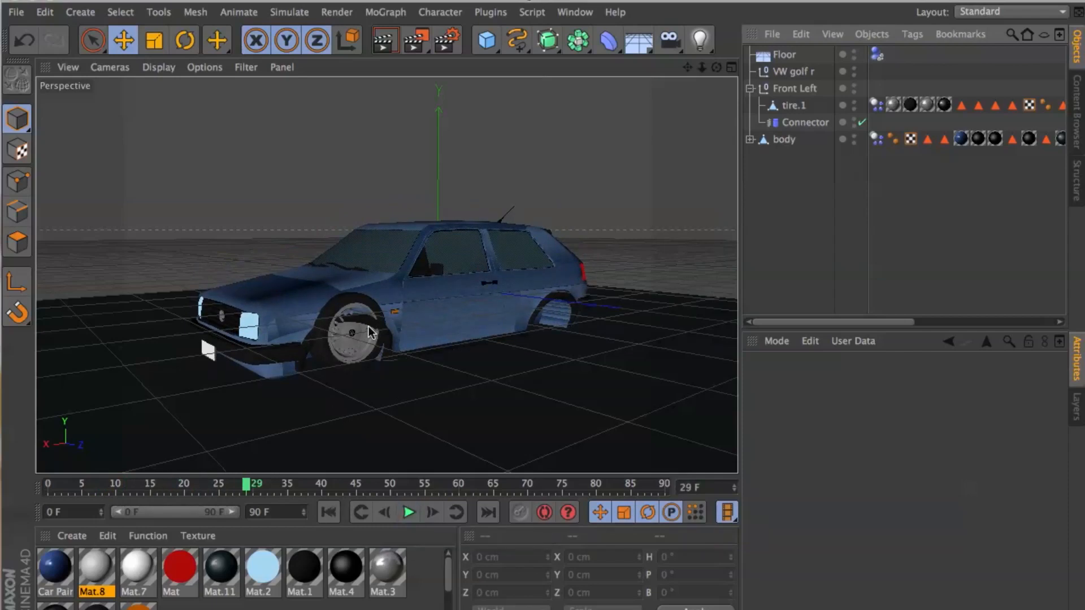
click(330, 512)
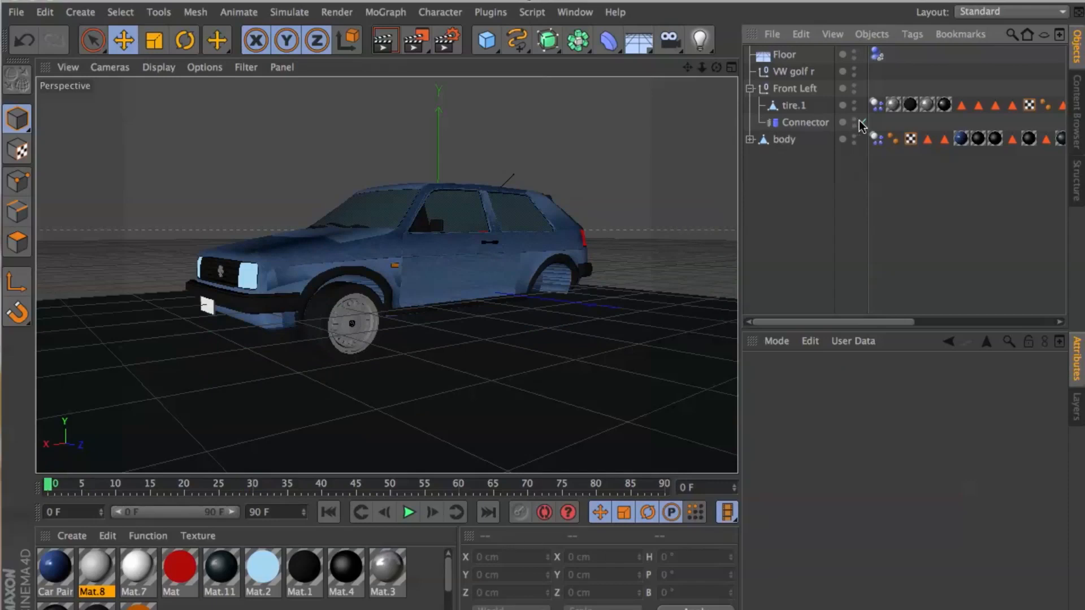
Play the simulation with the Connector disabled for comparison and return to the first frame
click(408, 512)
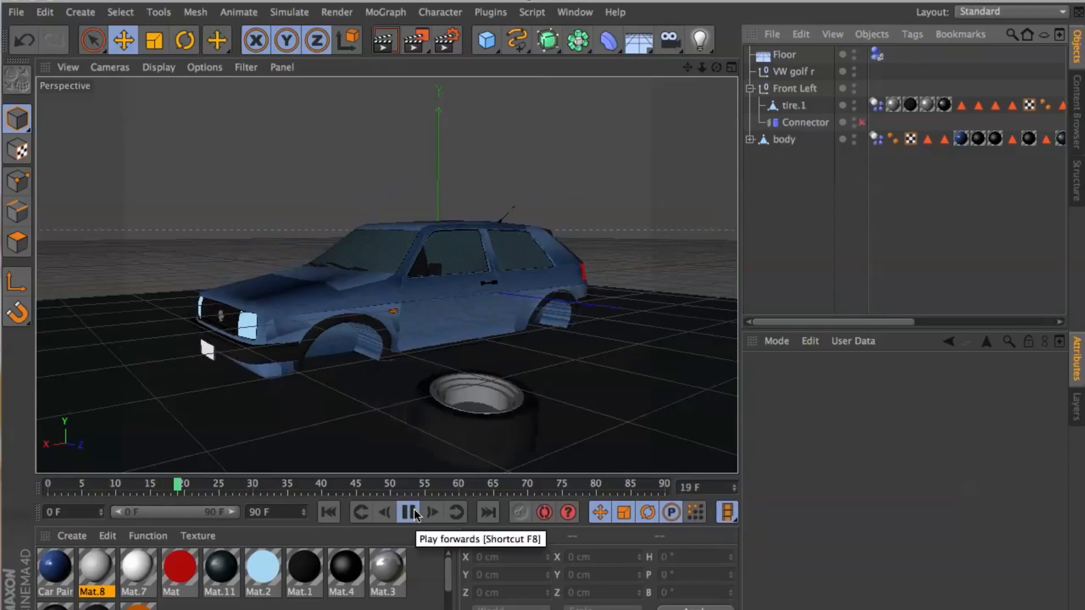
click(330, 512)
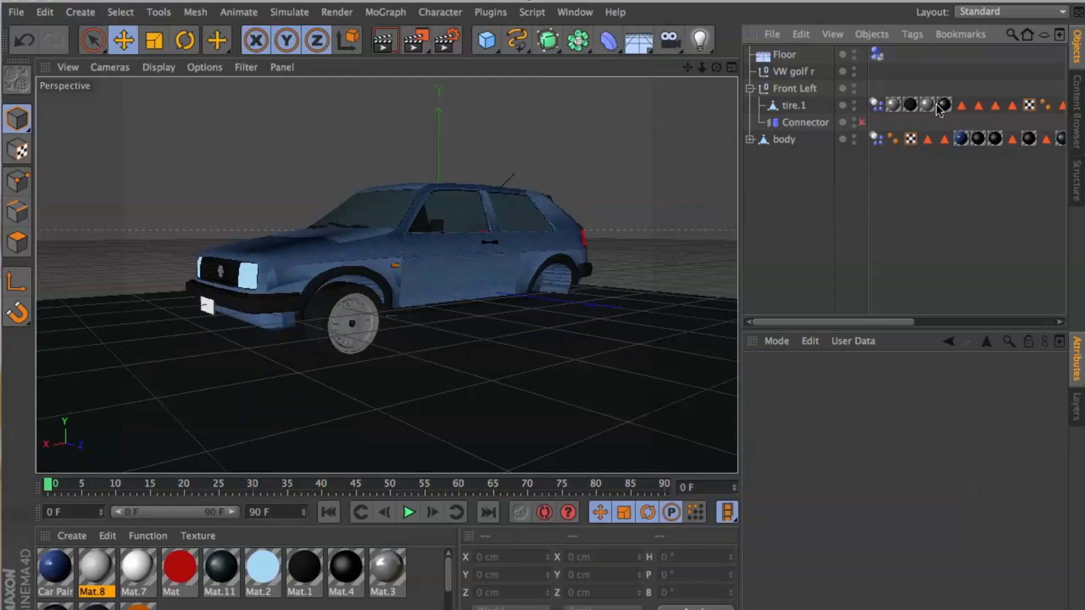
Re-enable the front-left Connector, play the simulation to check the suspension, and return to the first frame
click(863, 122)
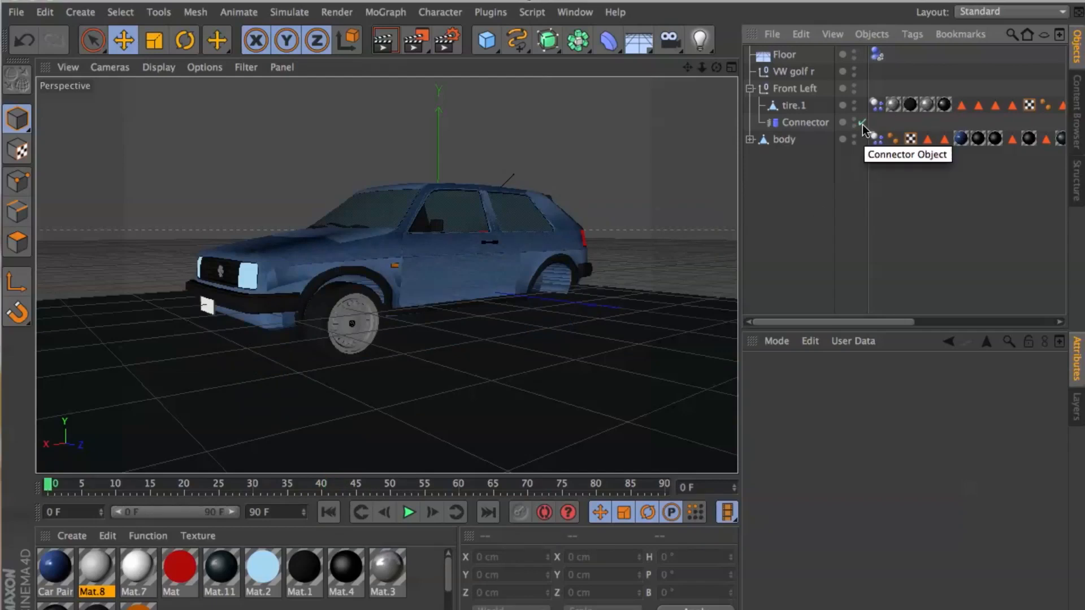
click(409, 513)
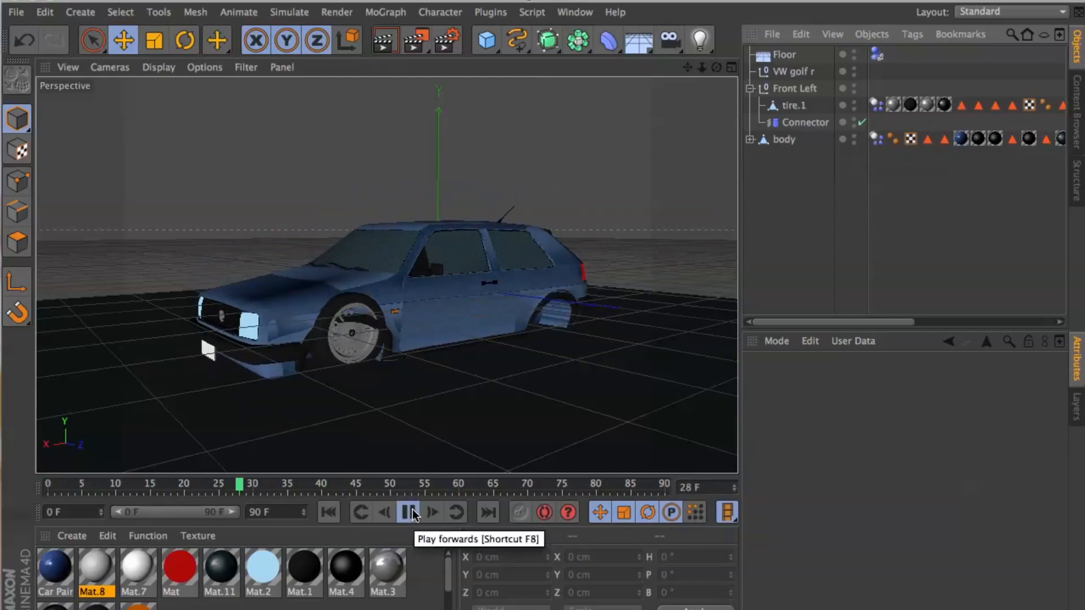
click(409, 512)
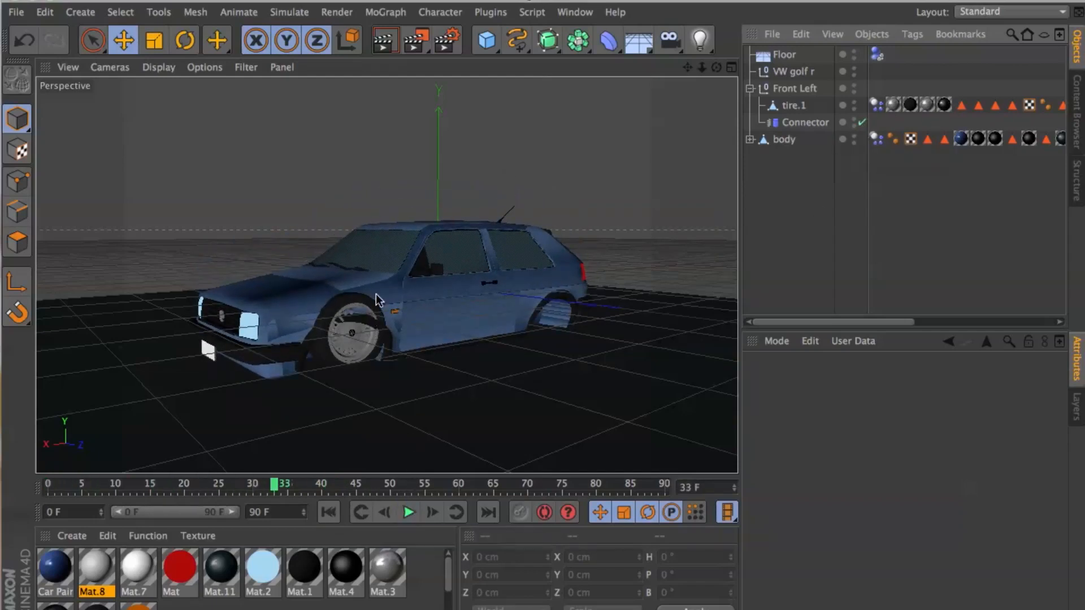
click(328, 513)
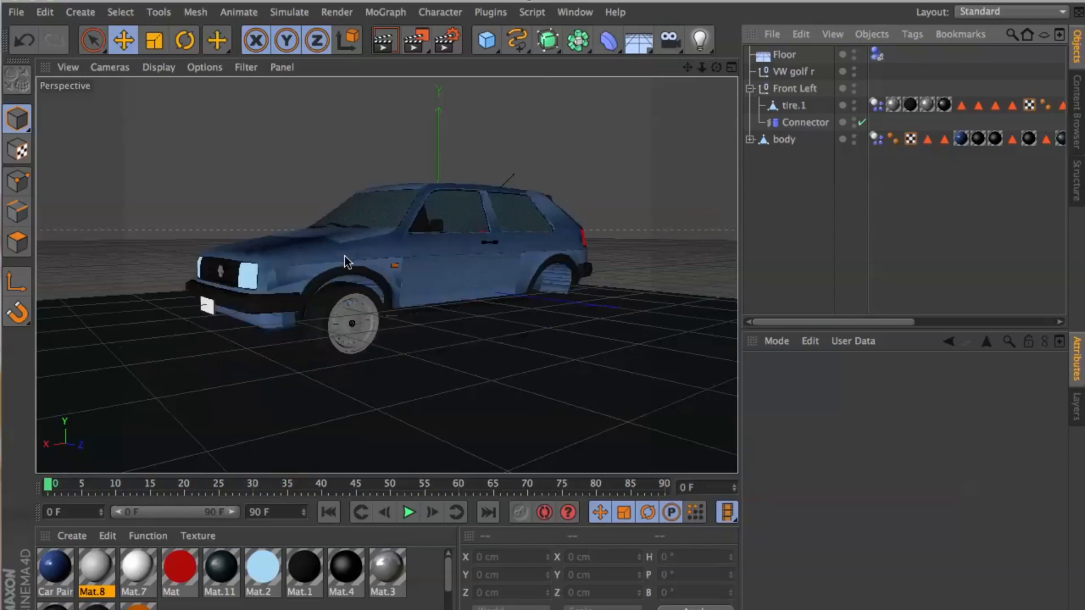
Duplicate the Front Left wheel group and move the copy along X to about -169 cm, at the left rear wheel arch
click(750, 88)
click(803, 89)
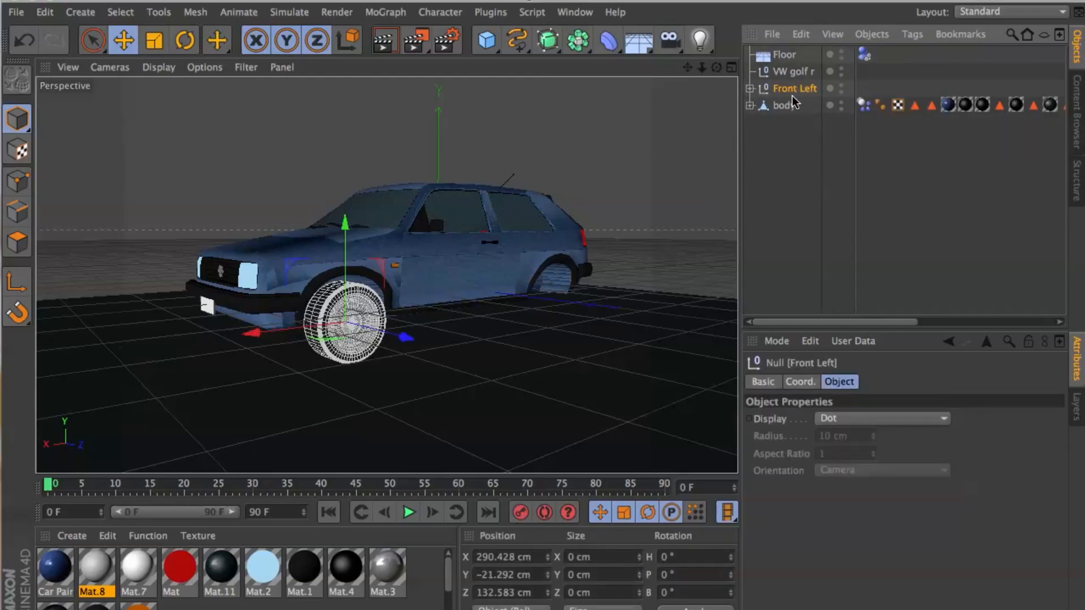
click(751, 89)
click(751, 88)
ctrl+drag(790, 96, 792, 96)
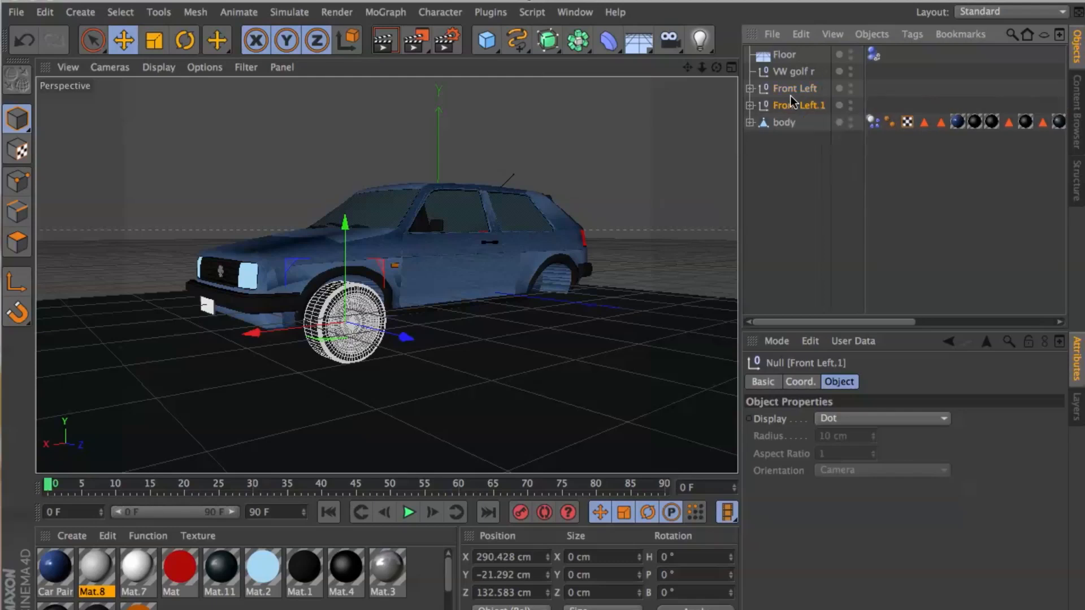
alt+drag(386, 274, 543, 318)
Fine-tune the copied wheel group's X position to about -164 cm, centering it in the rear wheel arch in the front view
click(732, 67)
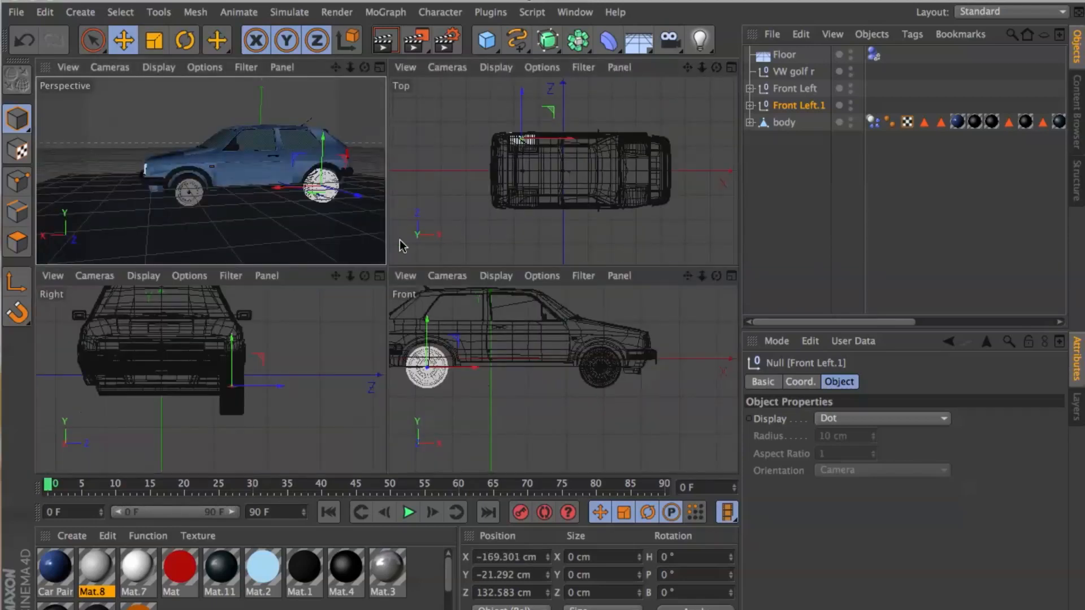
drag(687, 275, 747, 301)
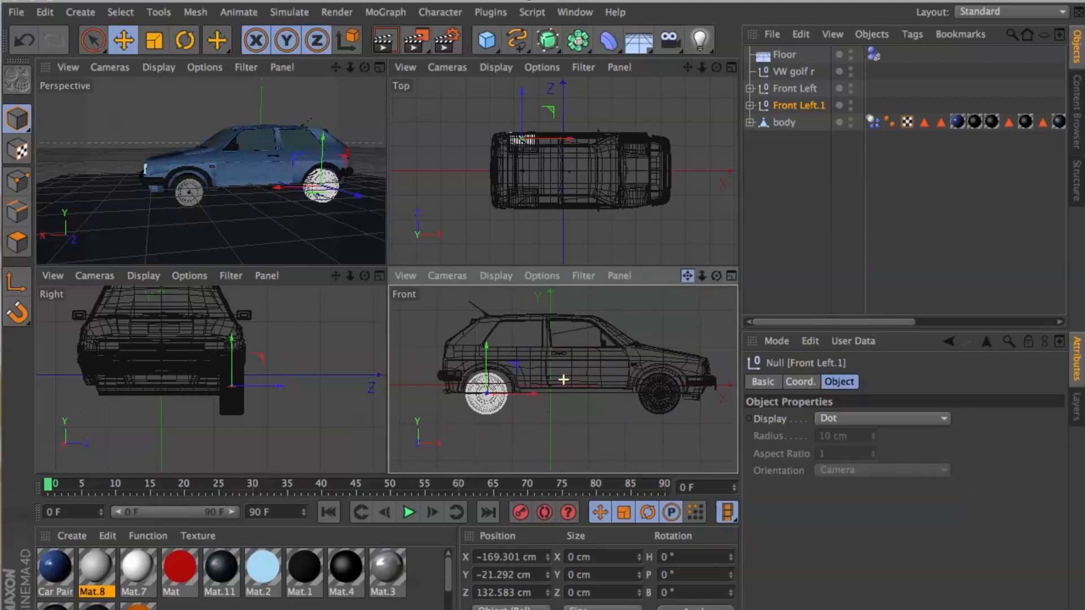
scroll(487, 385, up, 5)
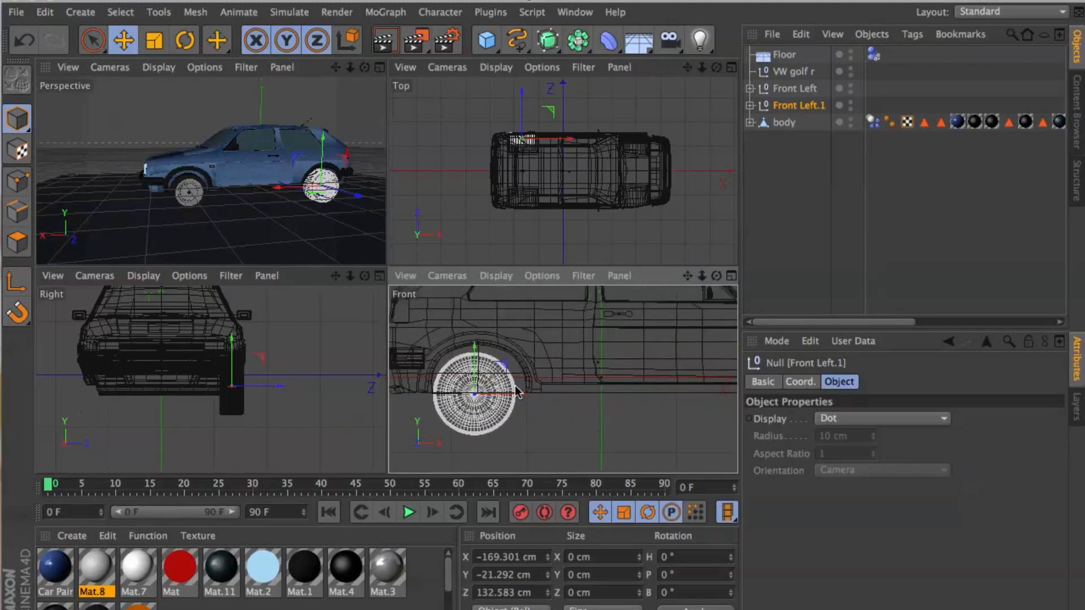
drag(516, 387, 518, 394)
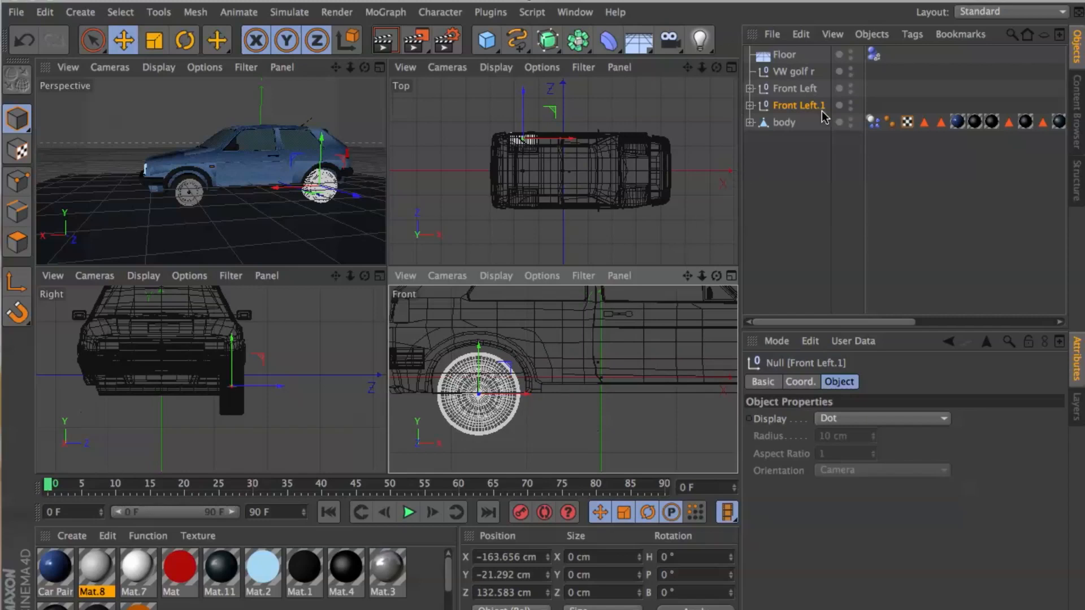
Rename the duplicated wheel group Front Left.1 as Rear Left
click(751, 106)
double_click(818, 109)
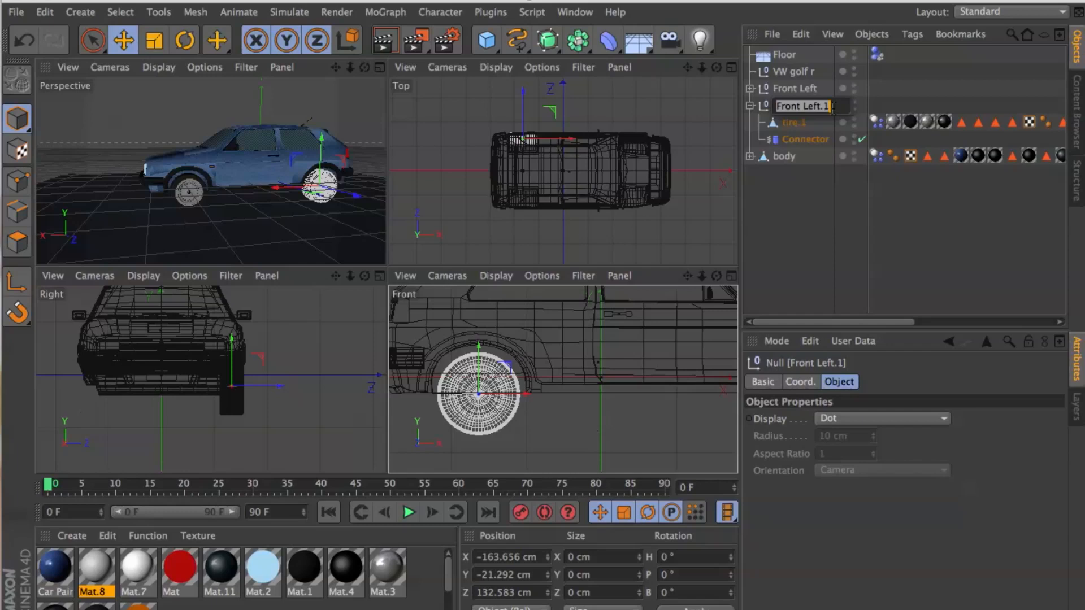
key(Left)
key(Left)
key(Left)
key(BackSpace)
key(BackSpace)
key(BackSpace)
key(BackSpace)
key(BackSpace)
text(RE)
key(BackSpace)
key(BackSpace)
text(Rear)
click(816, 236)
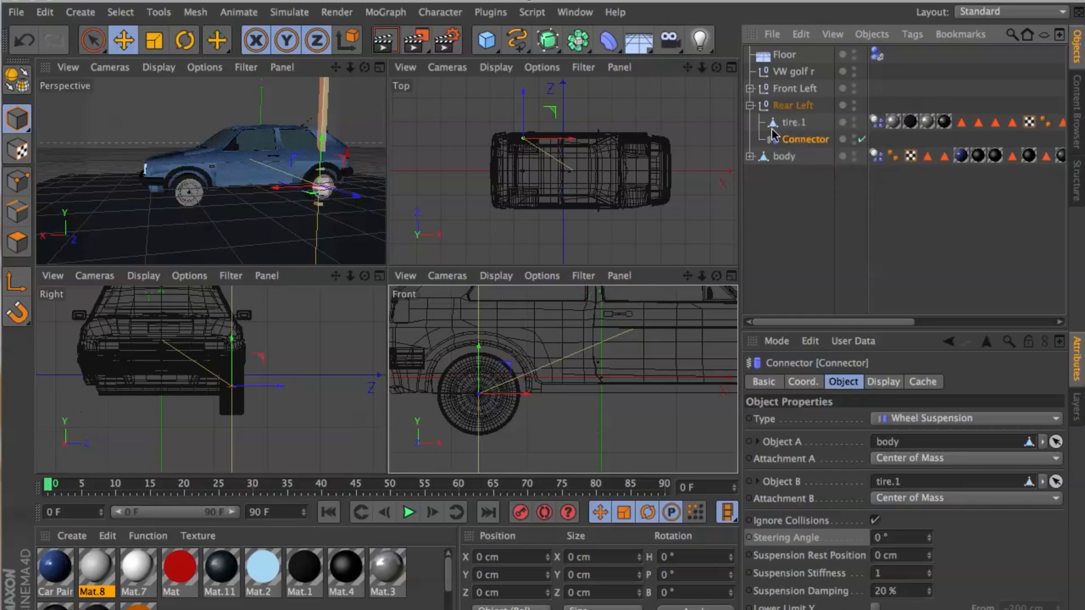
Assign the Rear Left group's own tire as Object B of its Connector and rename that tire tire.2
drag(793, 122, 907, 350)
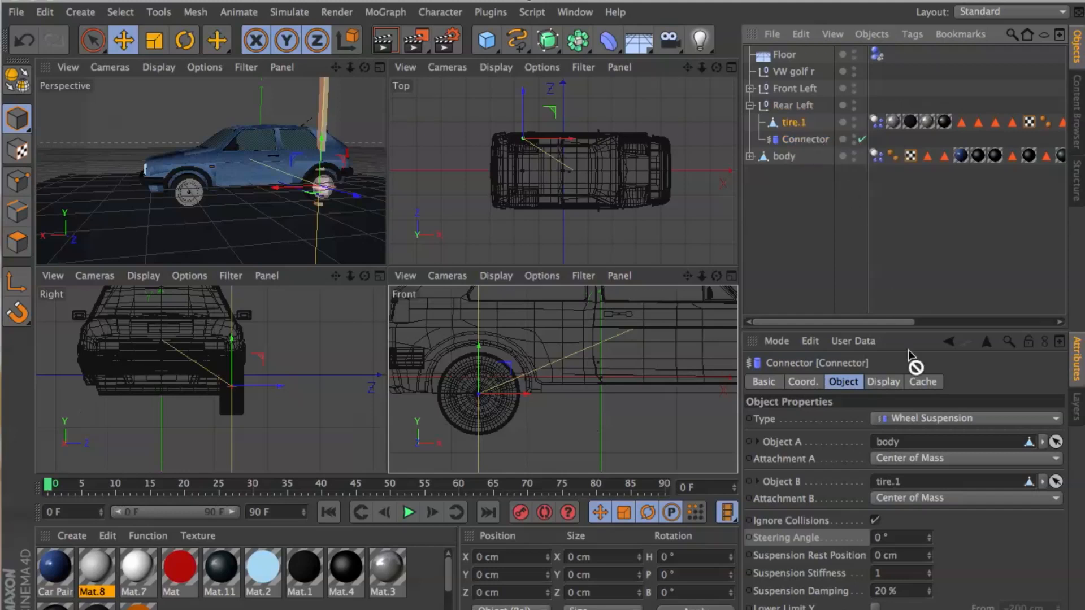
drag(911, 481, 912, 481)
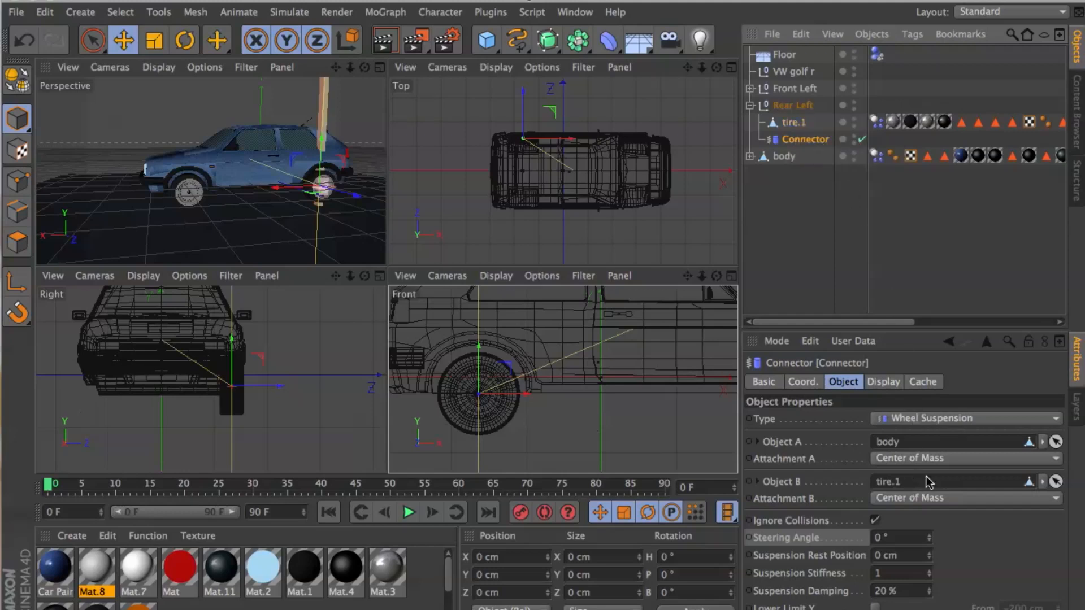
double_click(798, 125)
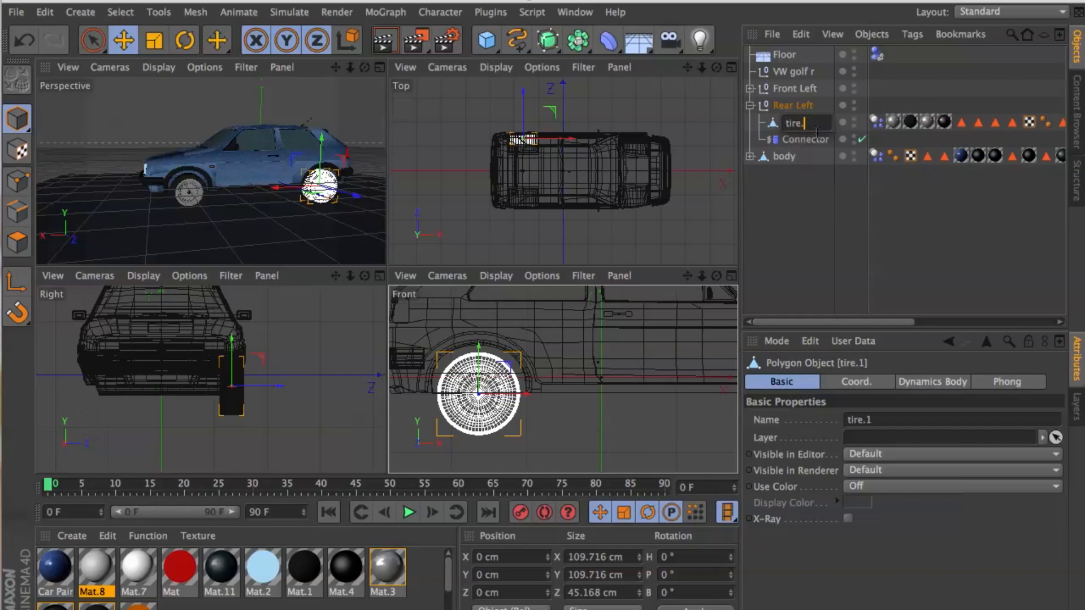
click(812, 207)
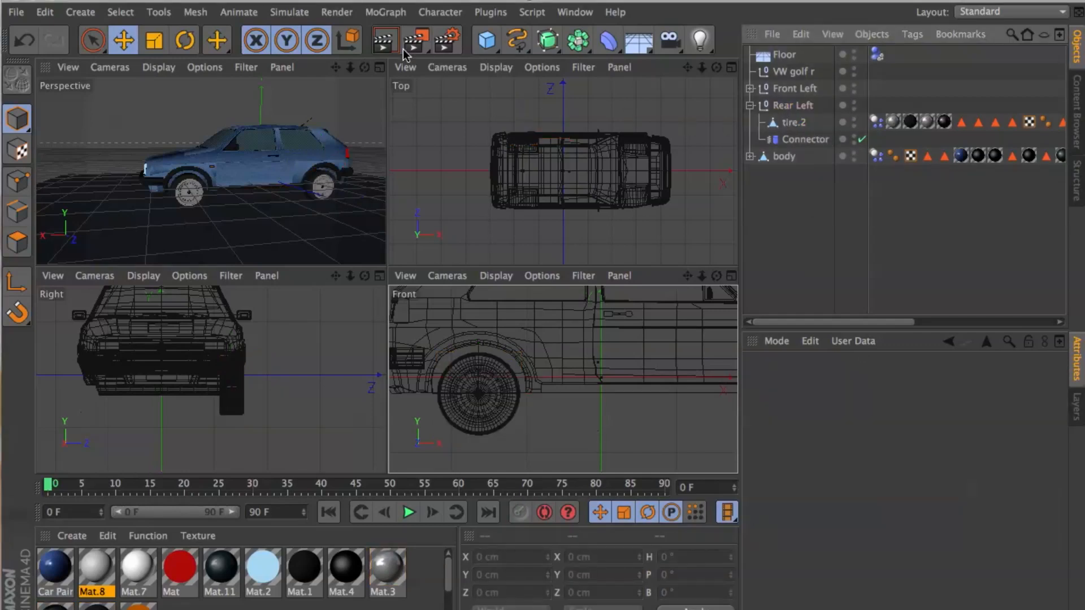
Play the simulation in the perspective view to test both left wheels, stop it, and return to the first frame
click(380, 68)
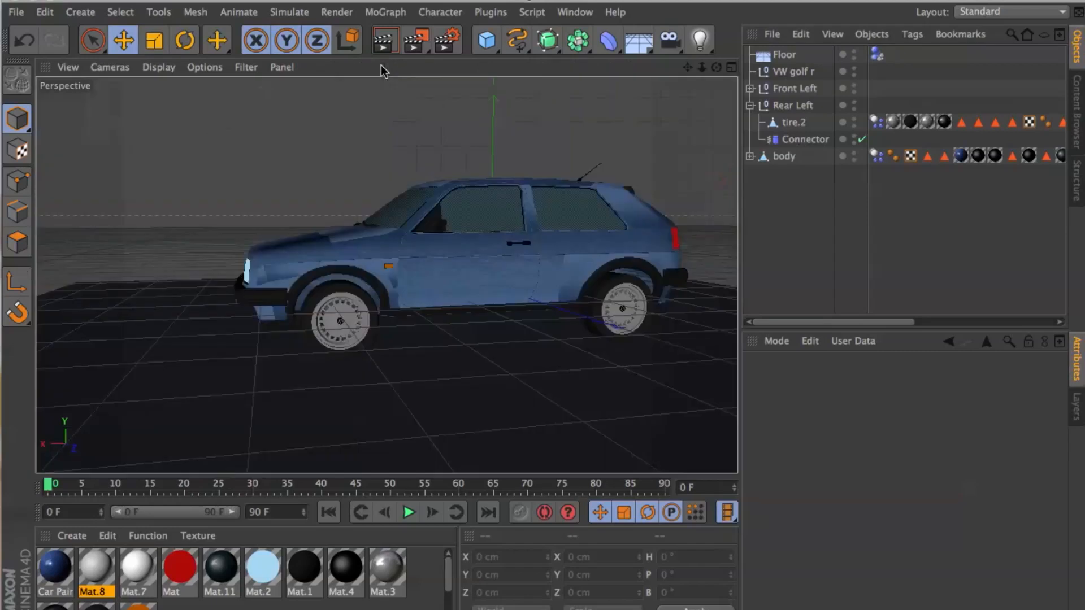
click(408, 513)
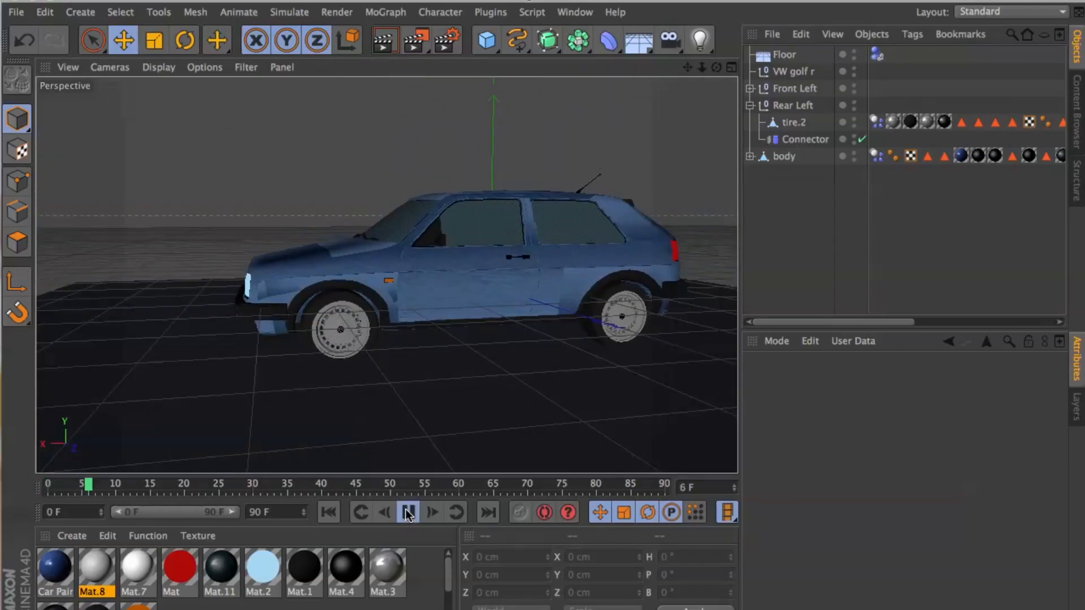
click(408, 513)
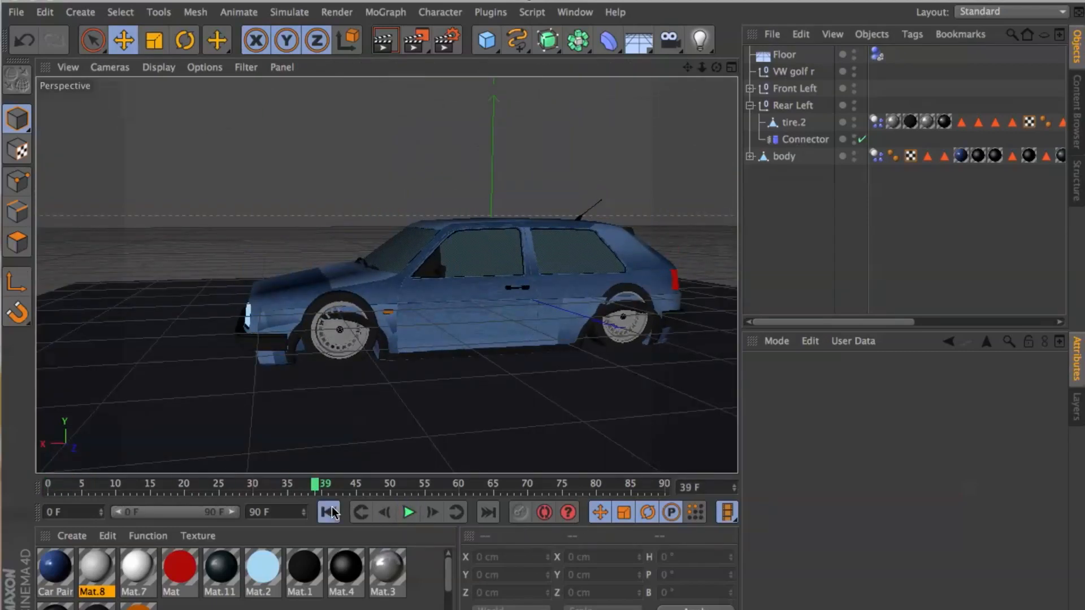
click(329, 513)
Duplicate the Rear Left wheel group and move the copy across the car along Z to about -124 cm
click(750, 105)
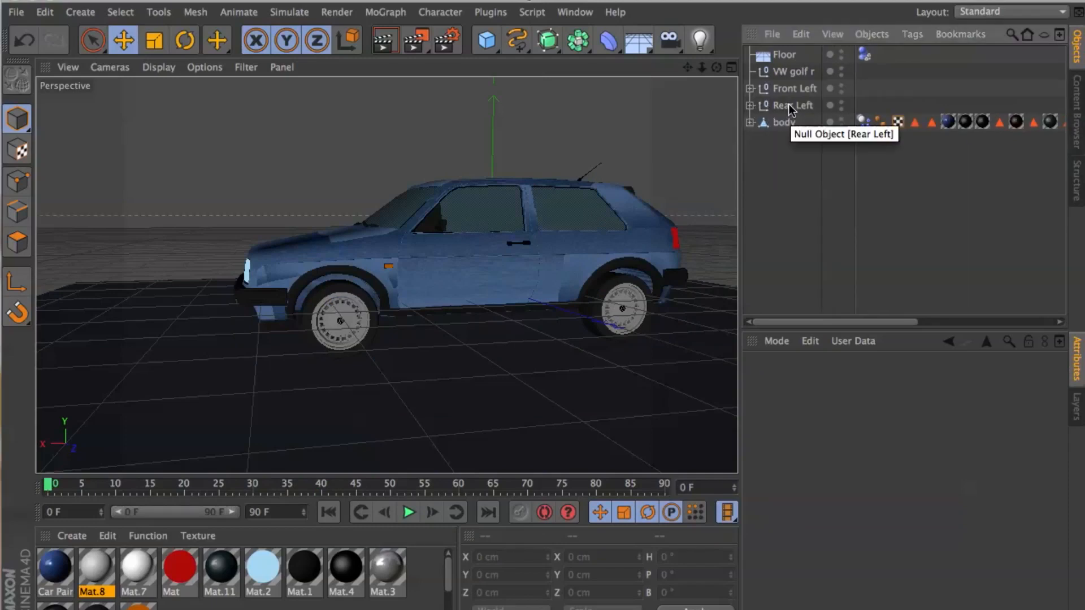
ctrl+drag(795, 117, 794, 115)
drag(713, 70, 814, 66)
drag(457, 287, 333, 296)
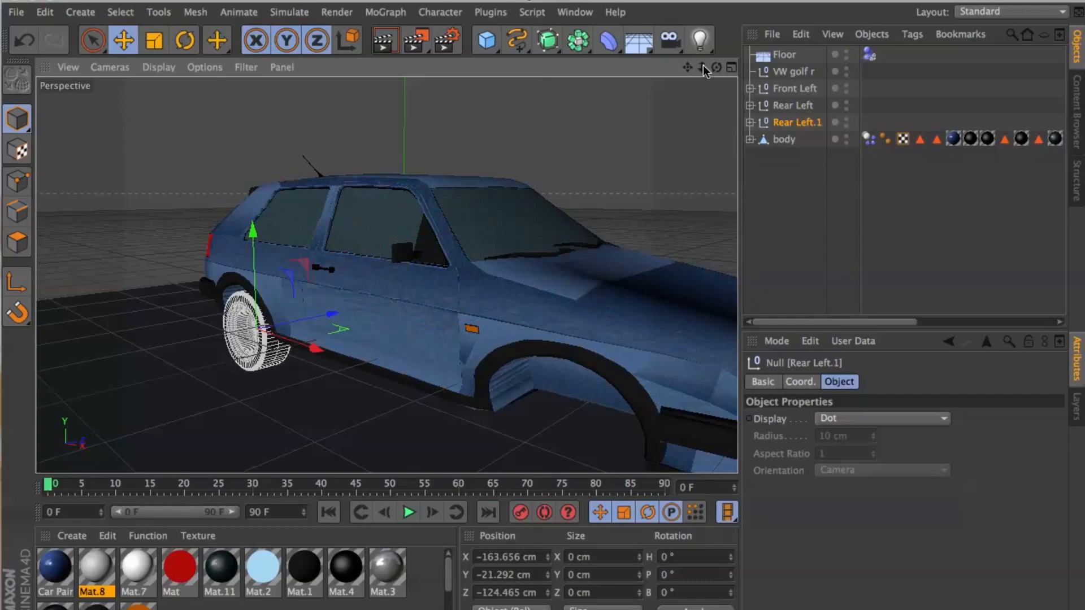
Adjust the copied rear wheel group's Z position to about -134 cm, aligning it with the car's right side
click(731, 68)
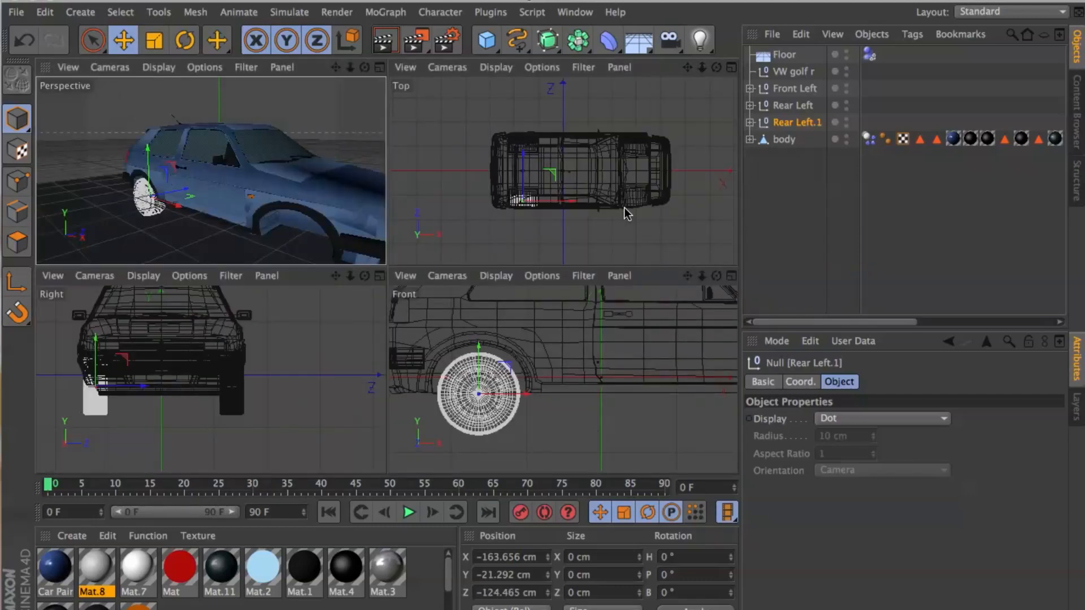
drag(136, 386, 133, 382)
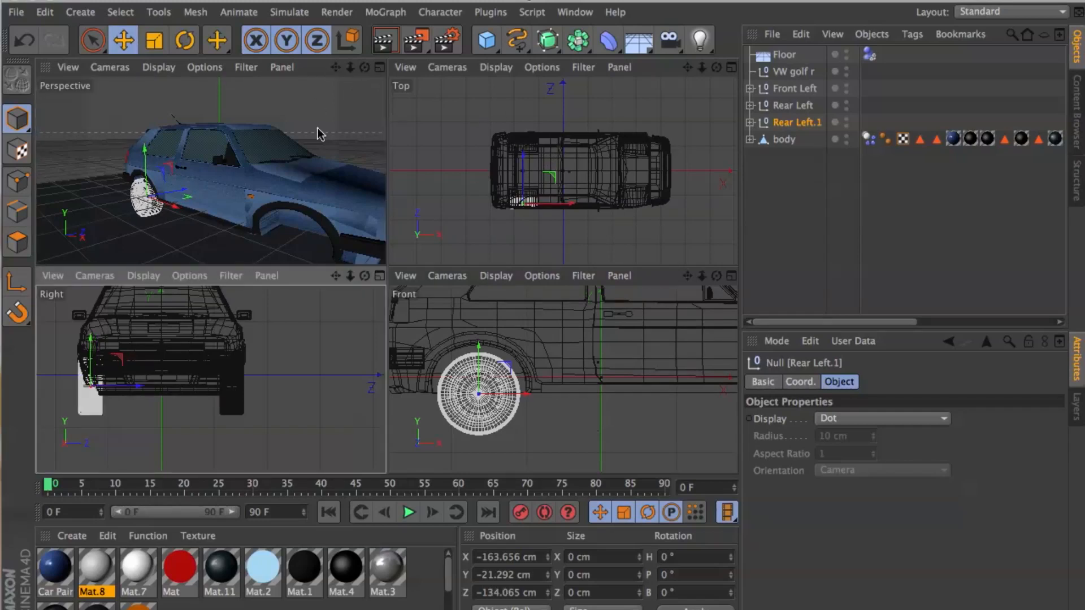
click(378, 68)
scroll(206, 263, up, 5)
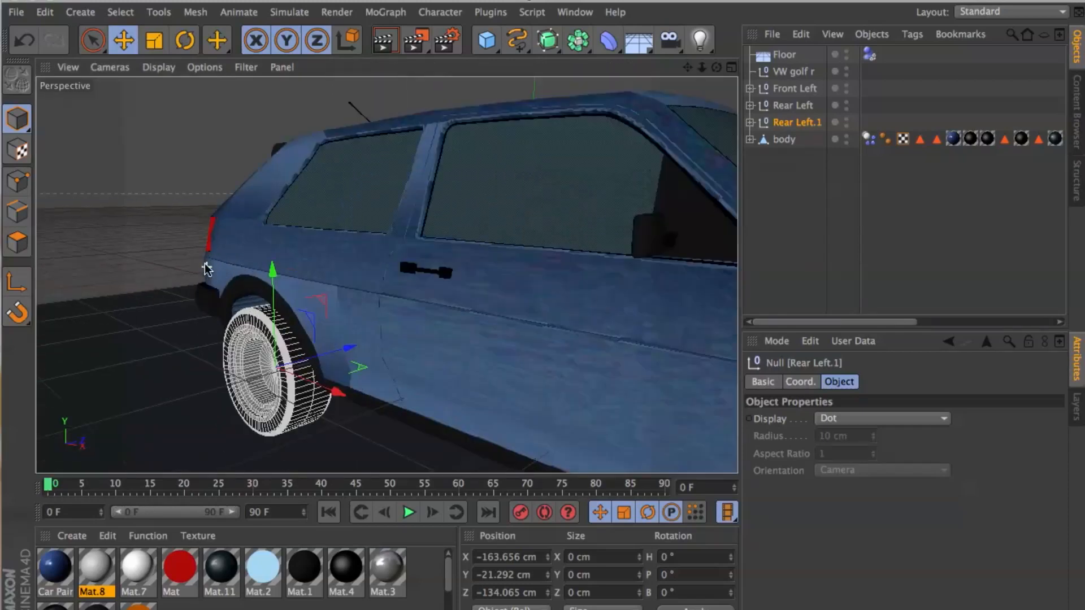
Set the heading rotation of the tire in Rear Left.1 to -180° so its rim faces outward
click(817, 225)
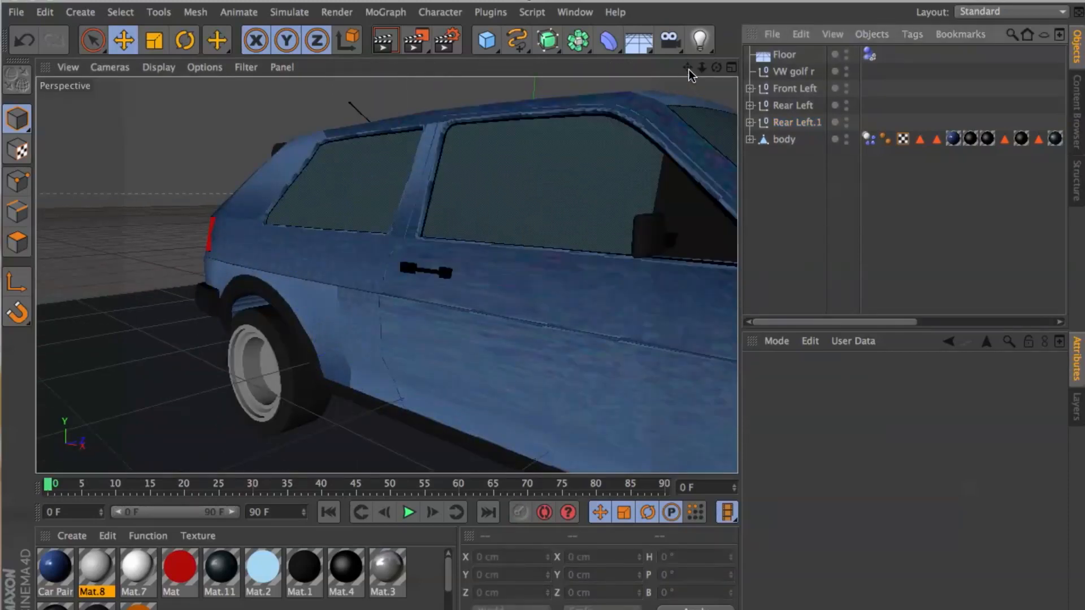
drag(688, 72, 689, 73)
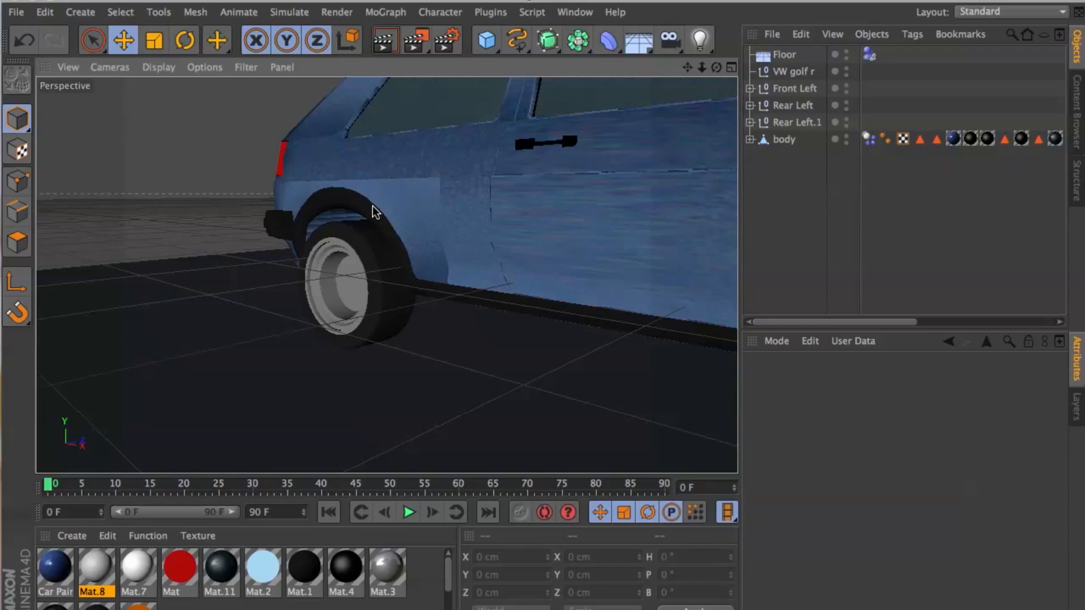
drag(716, 68, 644, 78)
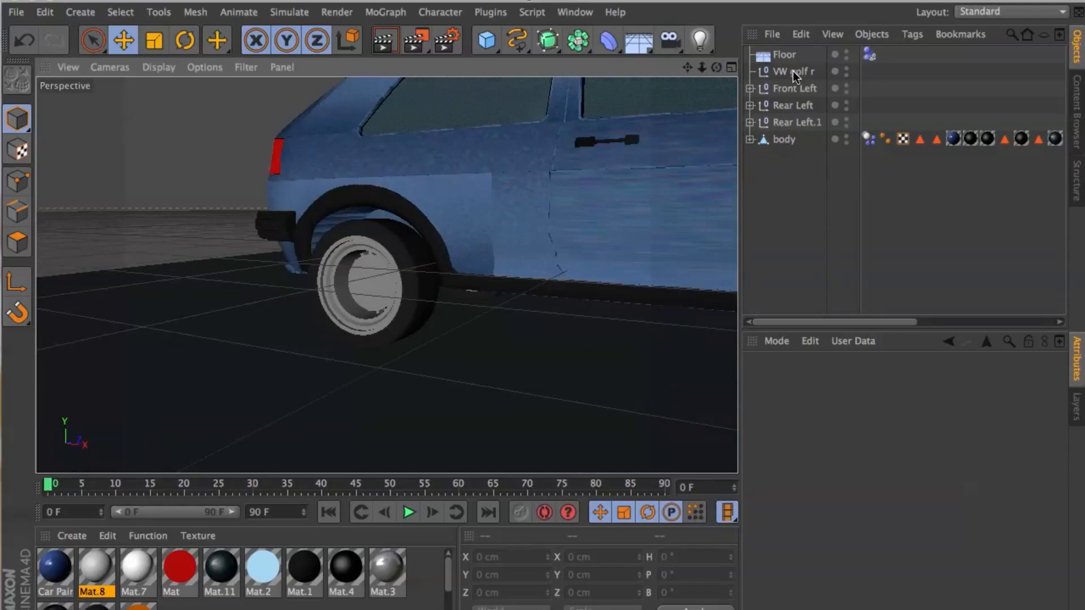
click(751, 122)
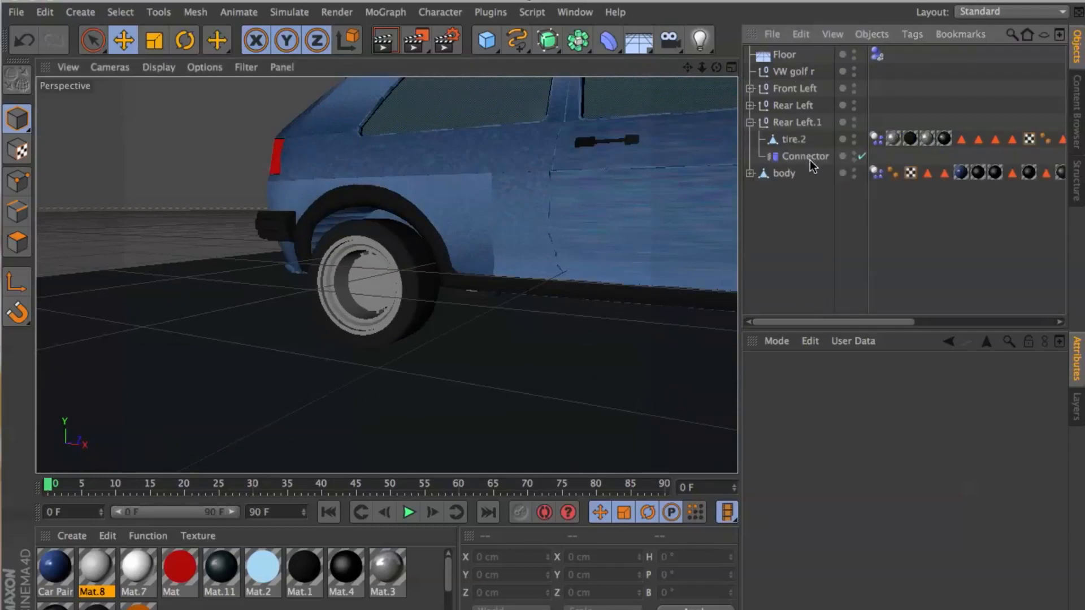
click(792, 141)
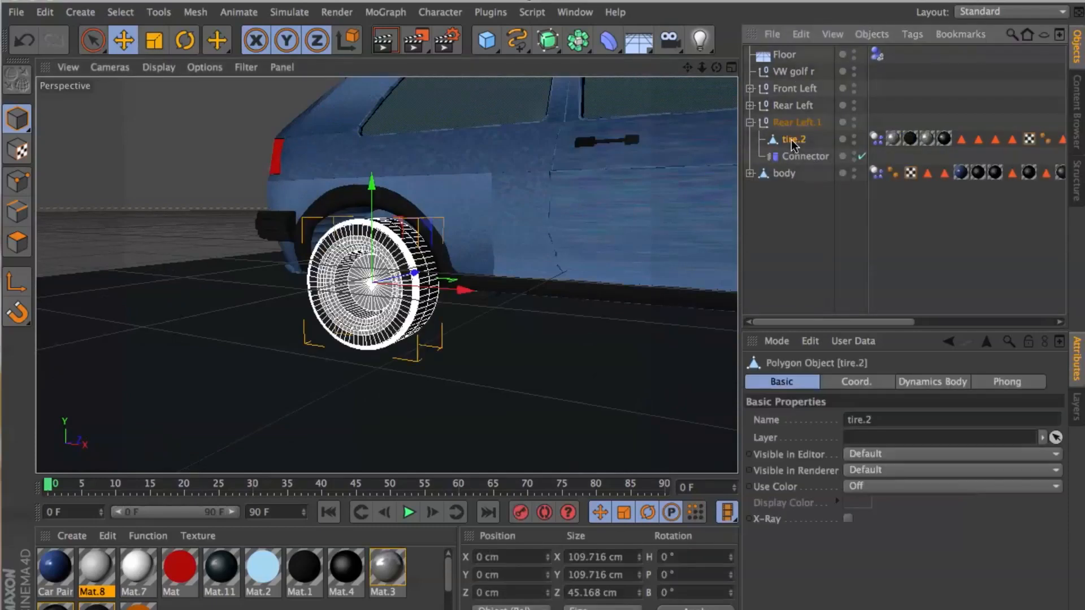
click(865, 383)
click(1027, 423)
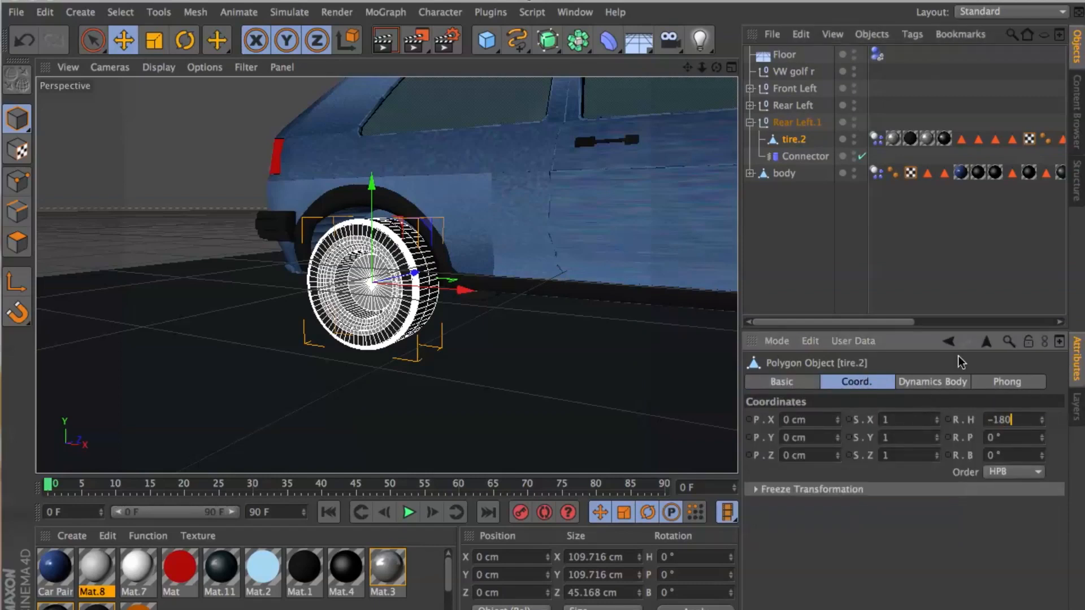
text(-180)
key(Return)
click(801, 252)
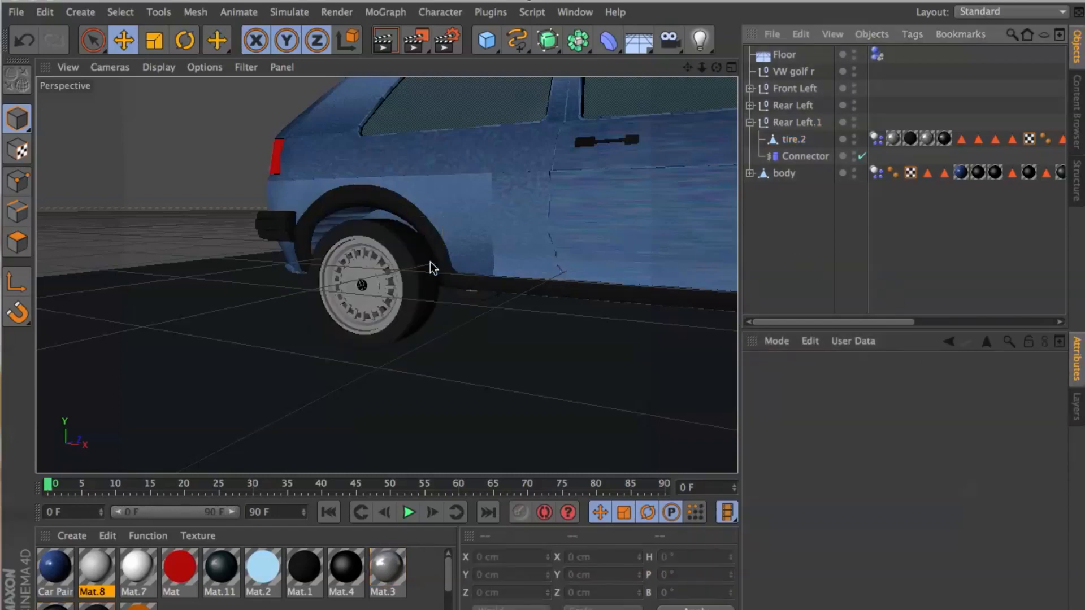
Rename the Rear Left.1 group as Rear Right and its tire as tire.3
click(795, 124)
double_click(808, 123)
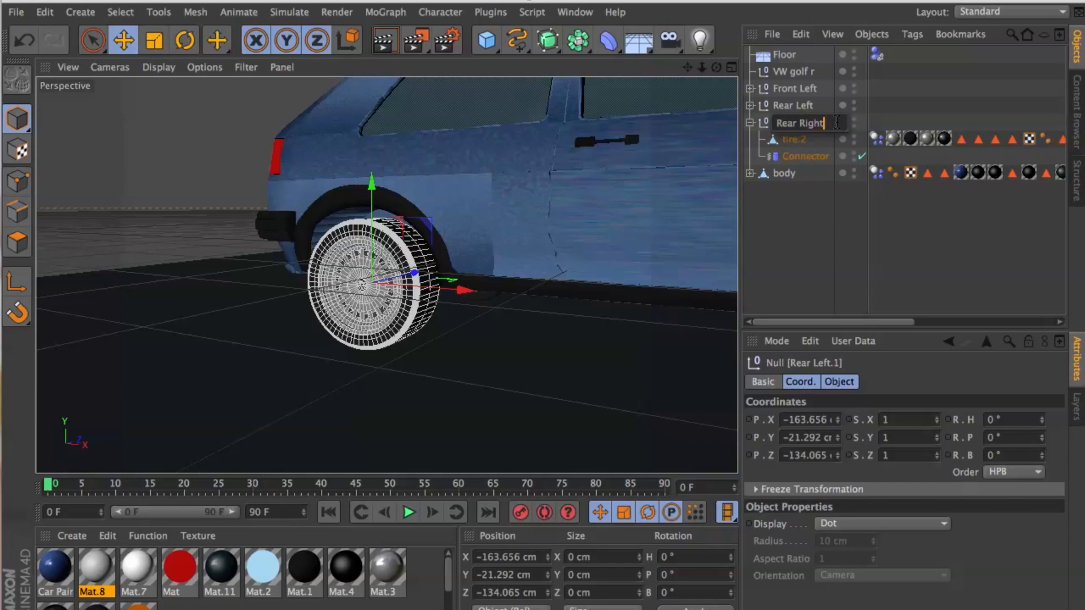
text(Rear Right)
click(791, 249)
click(797, 140)
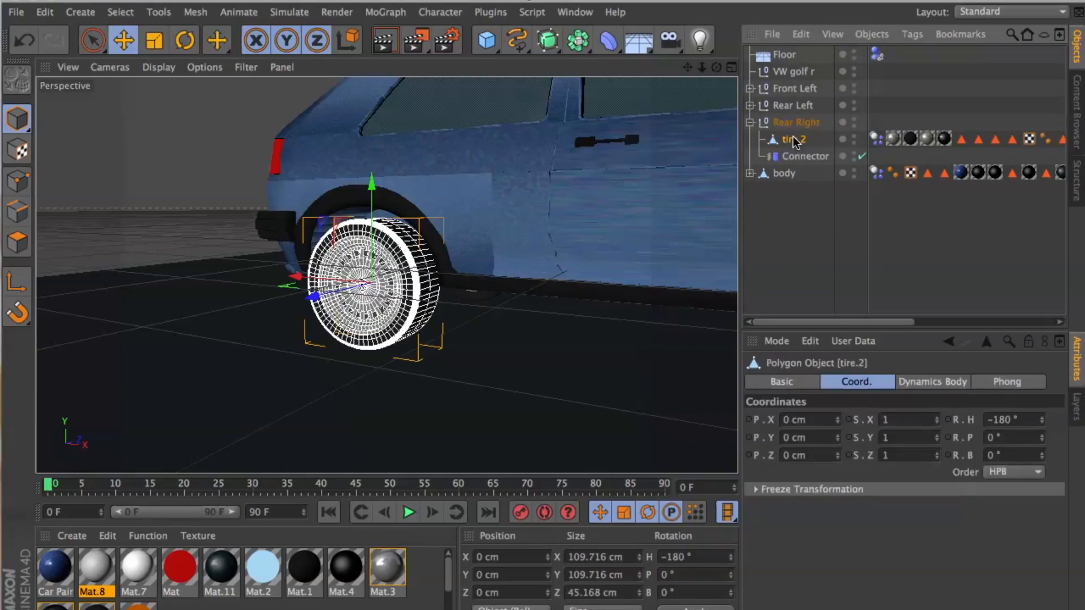
double_click(798, 139)
click(830, 140)
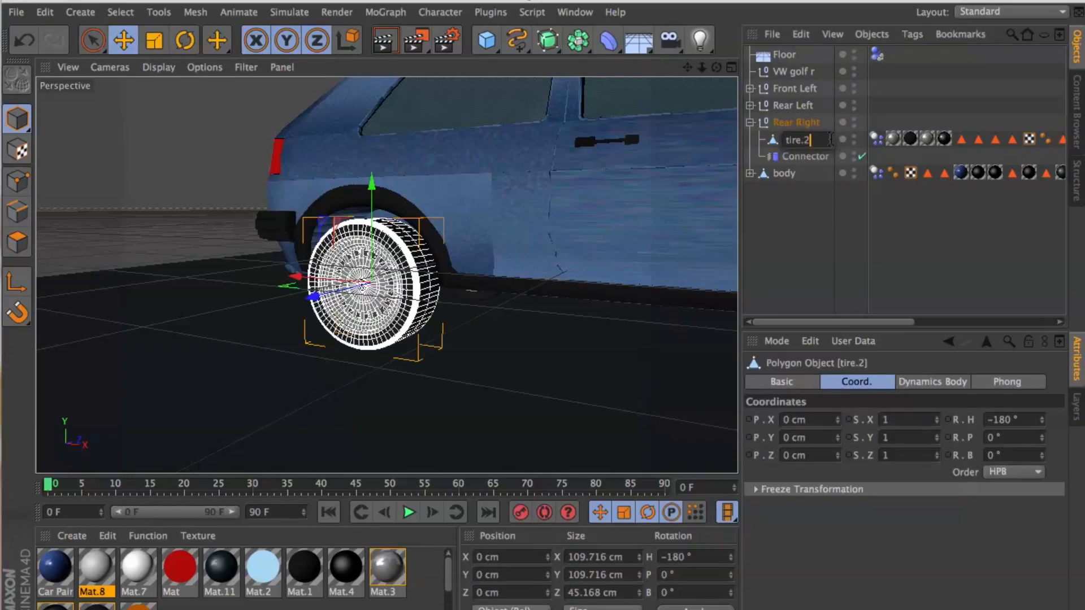
click(807, 219)
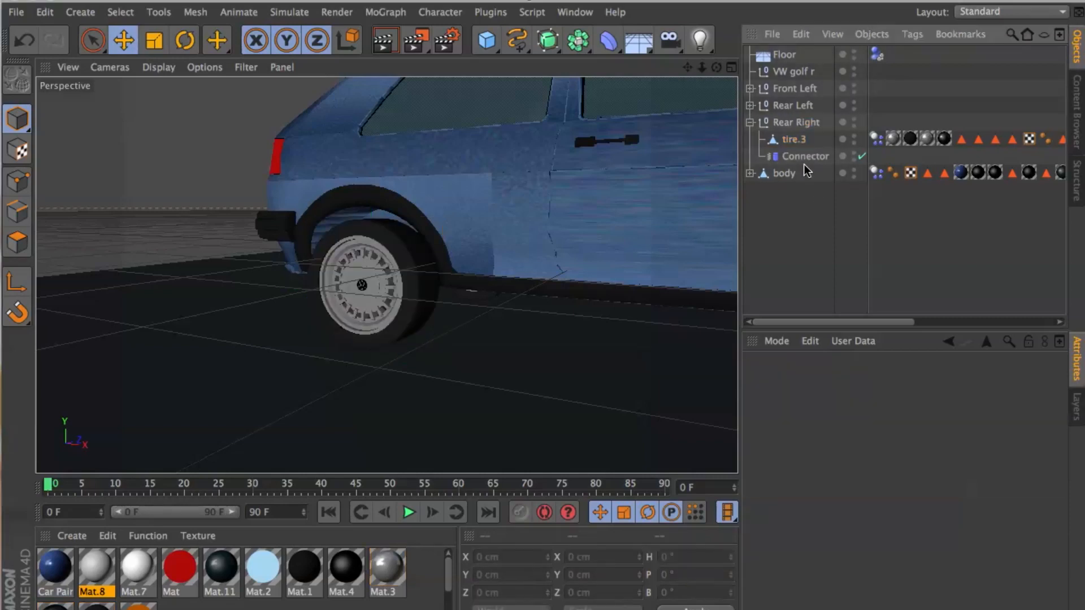
Check the Connector settings of the Rear Right wheel, including its assigned Object A and Object B
double_click(806, 157)
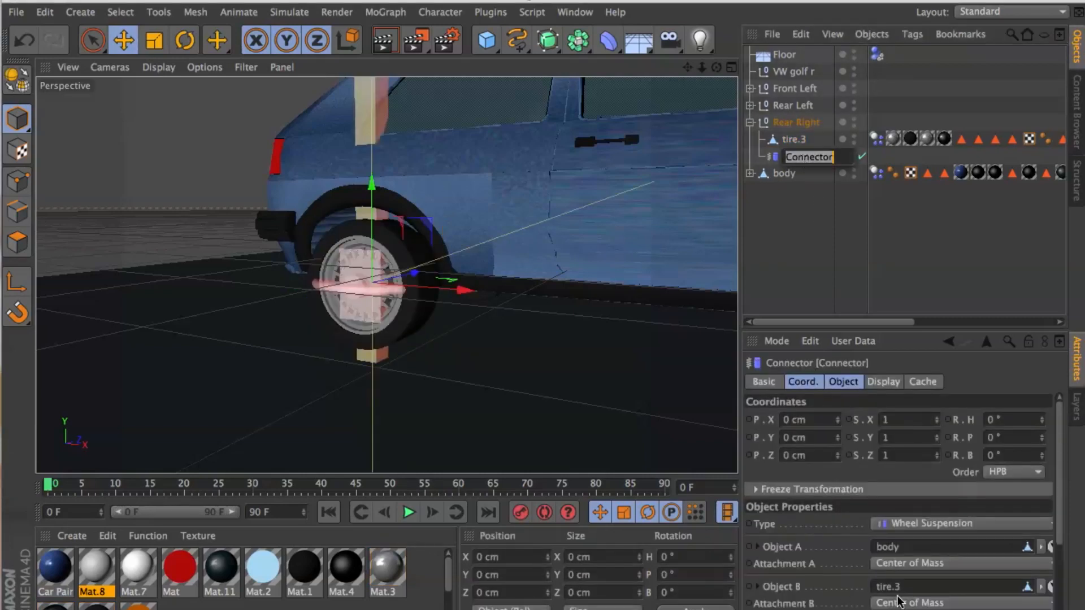
drag(1058, 431, 1056, 375)
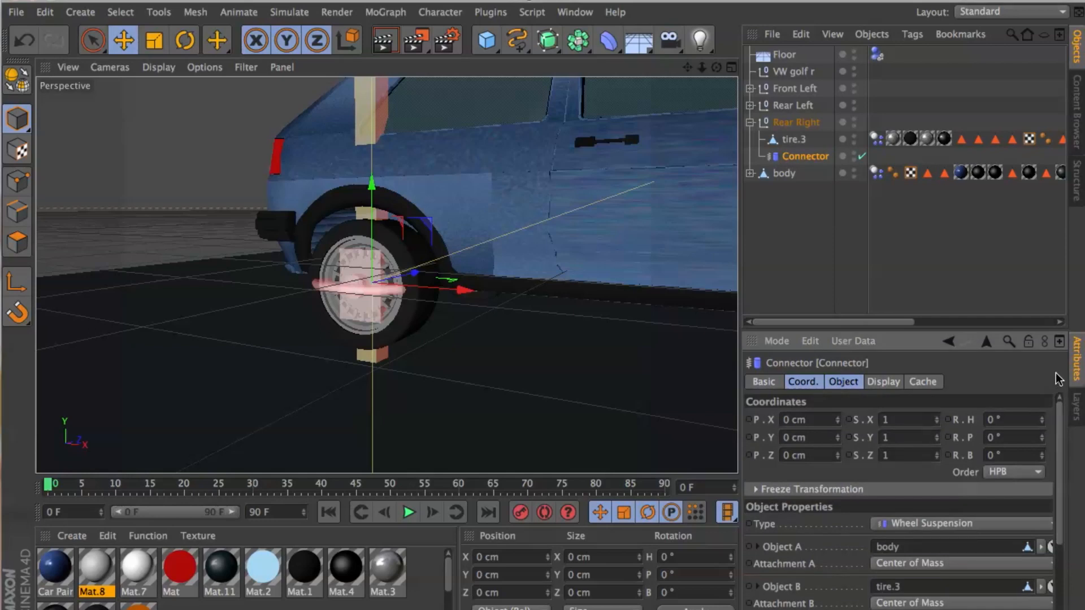
click(847, 272)
Play the dynamics simulation to test the rear right wheel's suspension, and rewind to frame 0
drag(711, 68, 665, 87)
scroll(373, 301, up, 6)
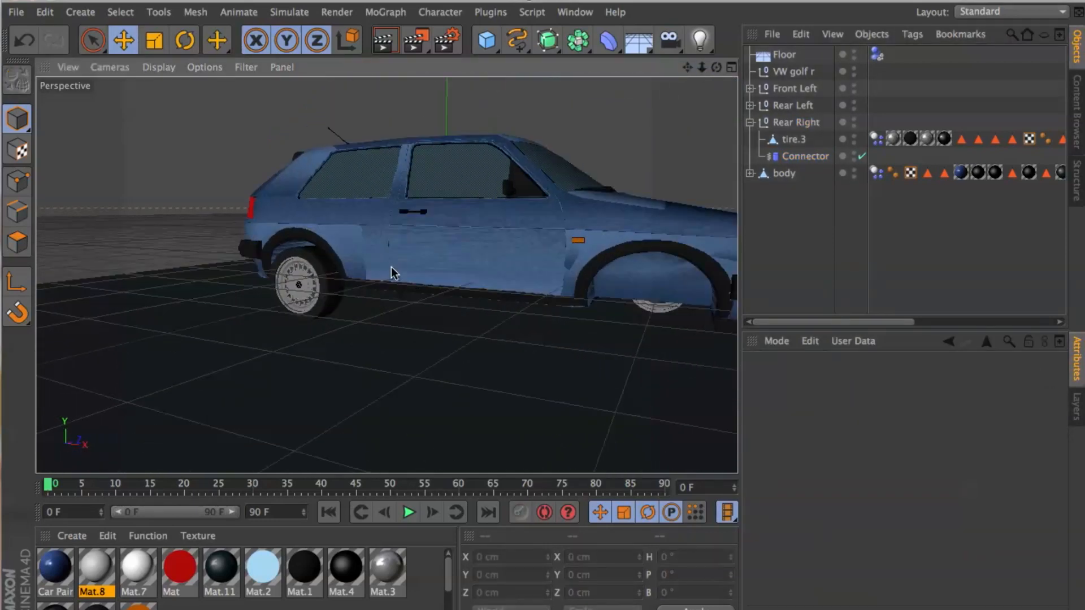
click(409, 512)
click(409, 512)
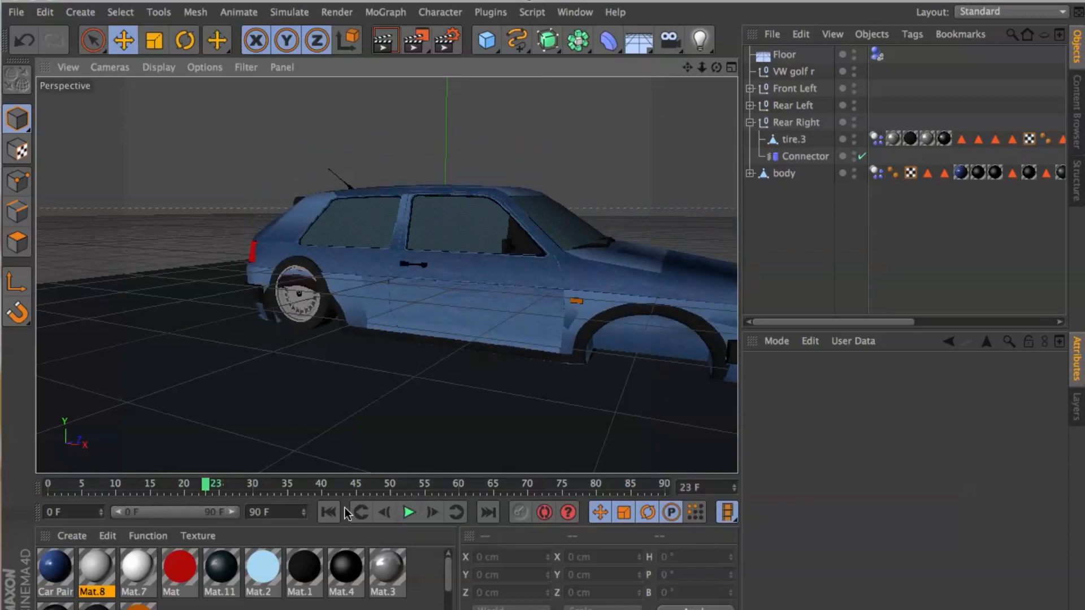
click(328, 512)
Duplicate the Rear Right wheel group and move the copy forward along X to about 286 cm, under the front wheel arch
drag(687, 68, 686, 69)
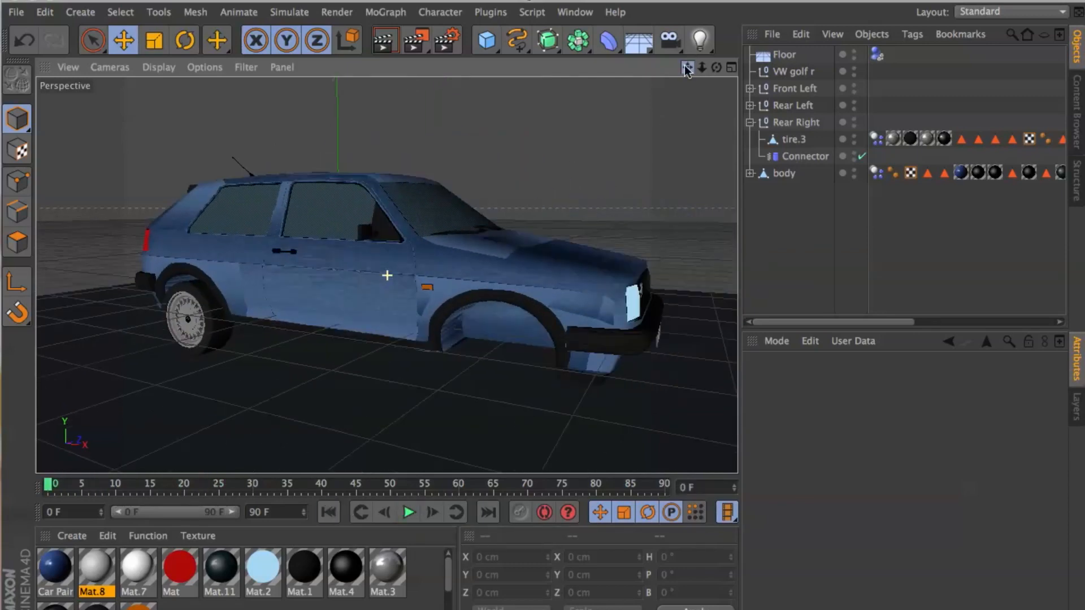
click(750, 123)
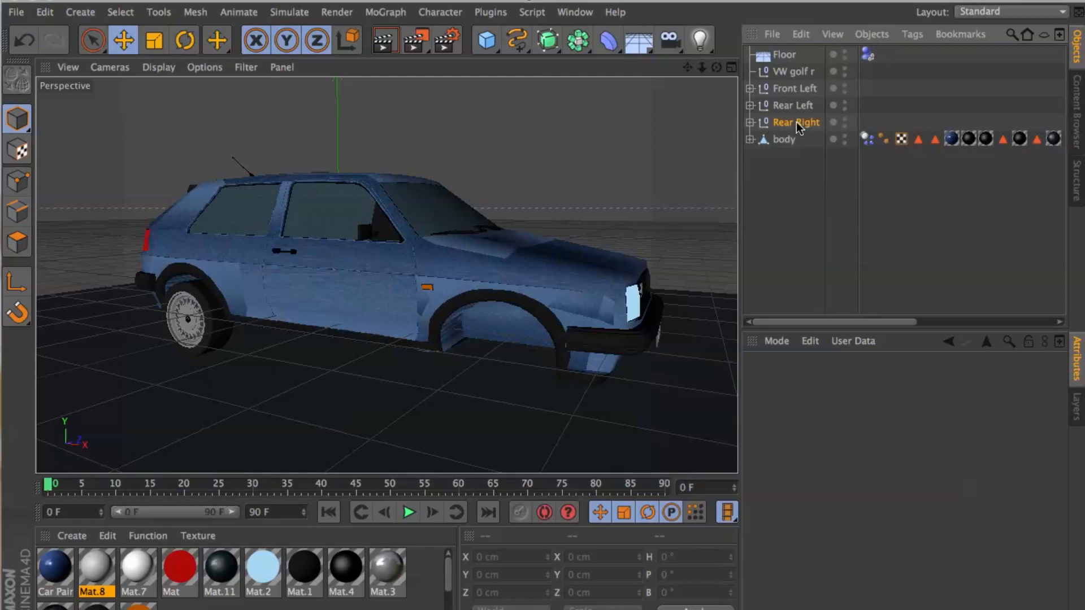
click(797, 123)
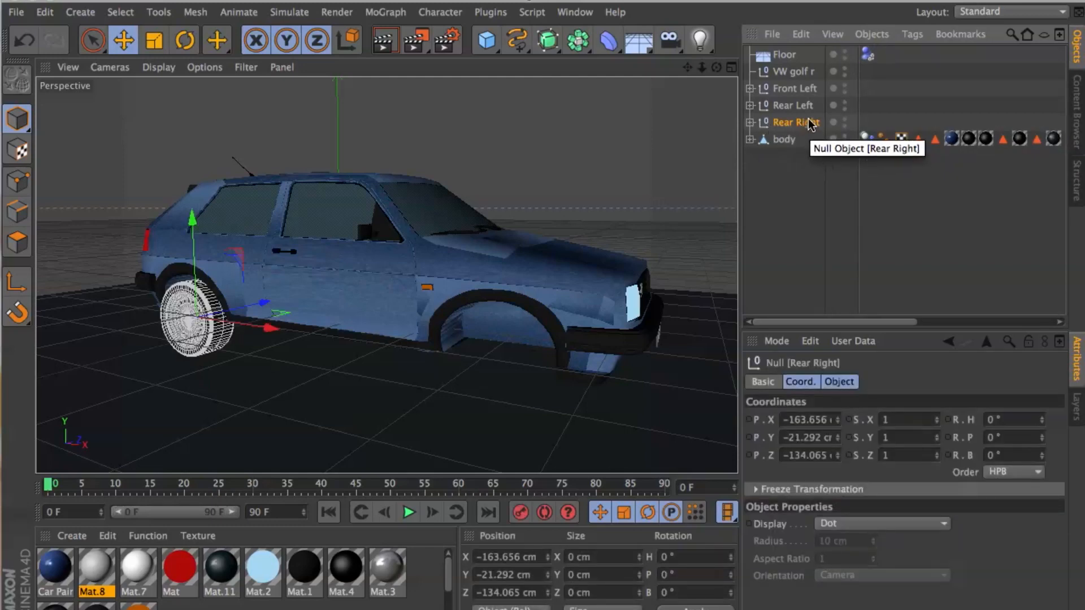
click(804, 157)
ctrl+drag(805, 129, 794, 144)
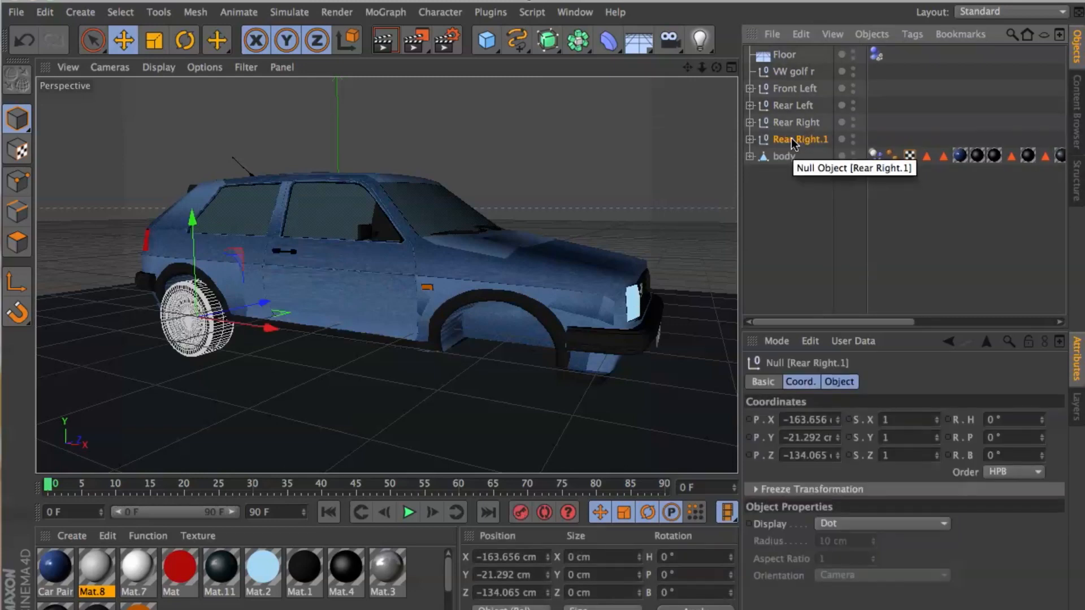
drag(266, 328, 580, 342)
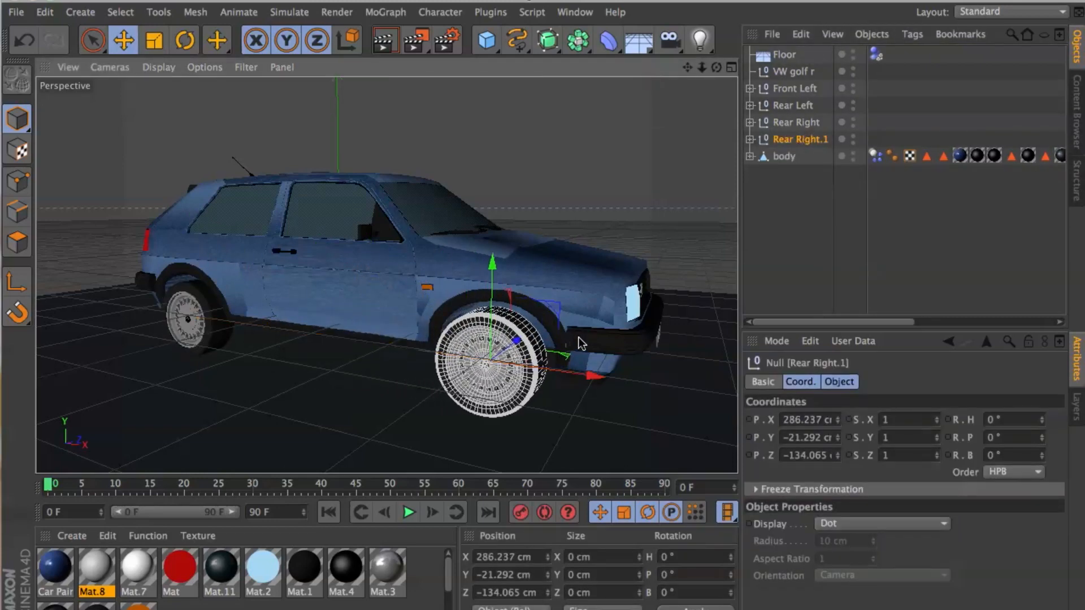
Rename the duplicated Rear Right.1 wheel group as Front Right
double_click(797, 140)
key(BackSpace)
key(BackSpace)
key(BackSpace)
key(BackSpace)
text(Front)
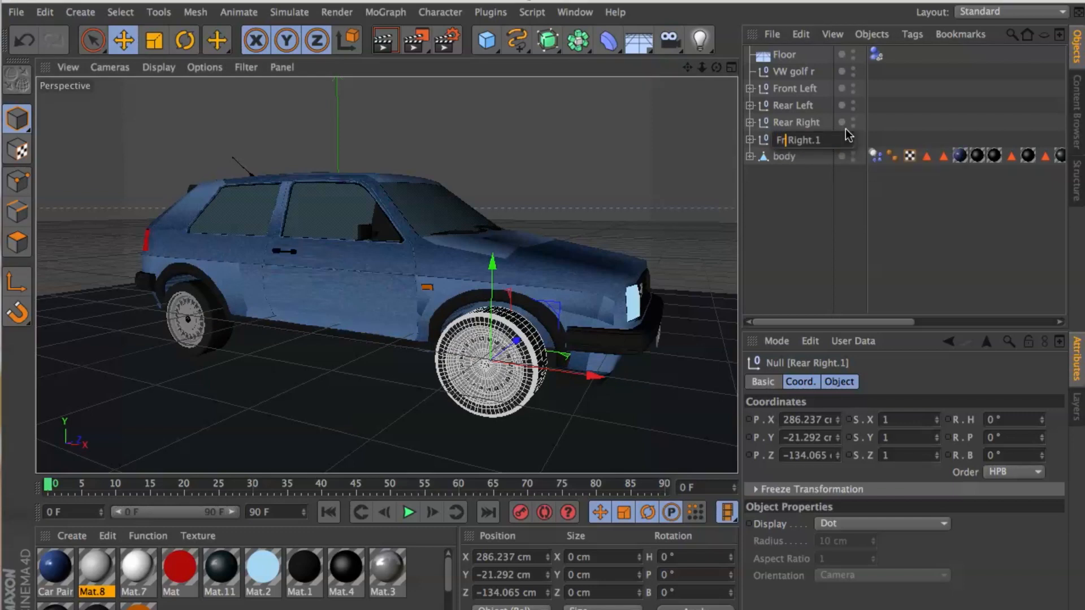
key(End)
key(BackSpace)
Rename the tire inside the Front Right group as tire.4
click(750, 139)
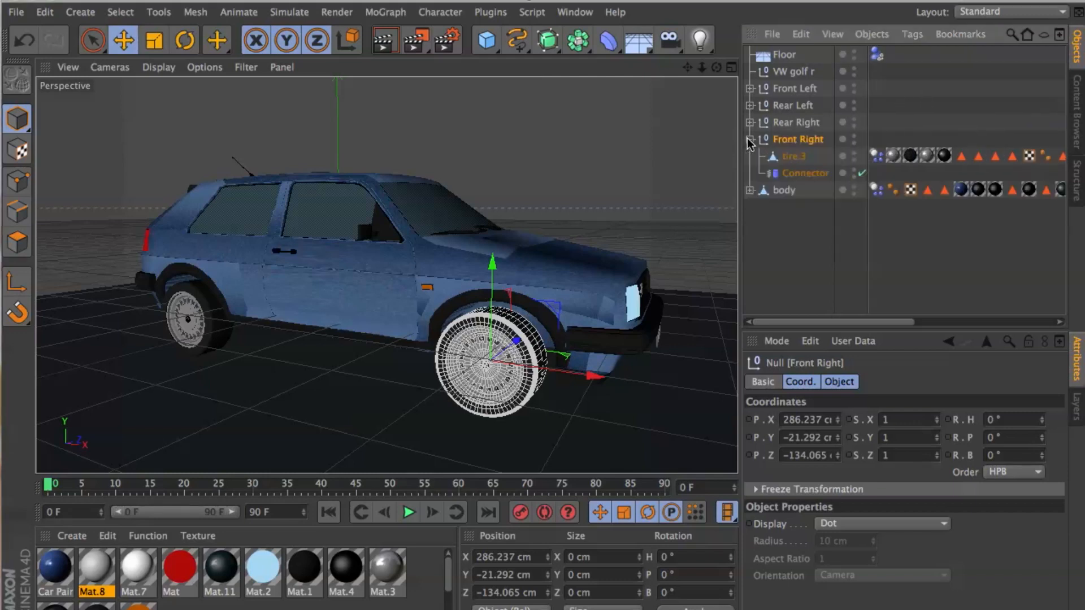
click(771, 160)
double_click(824, 157)
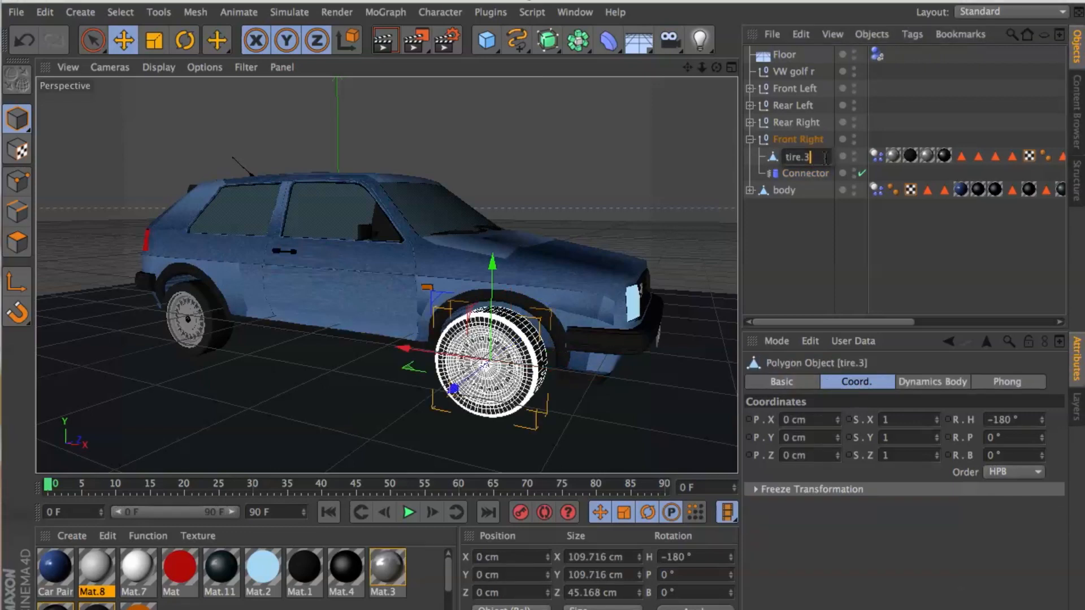
text(4)
click(772, 225)
Align the Front Right group with the opposite front wheel in the Front view by moving it along X to about 290 cm
click(794, 139)
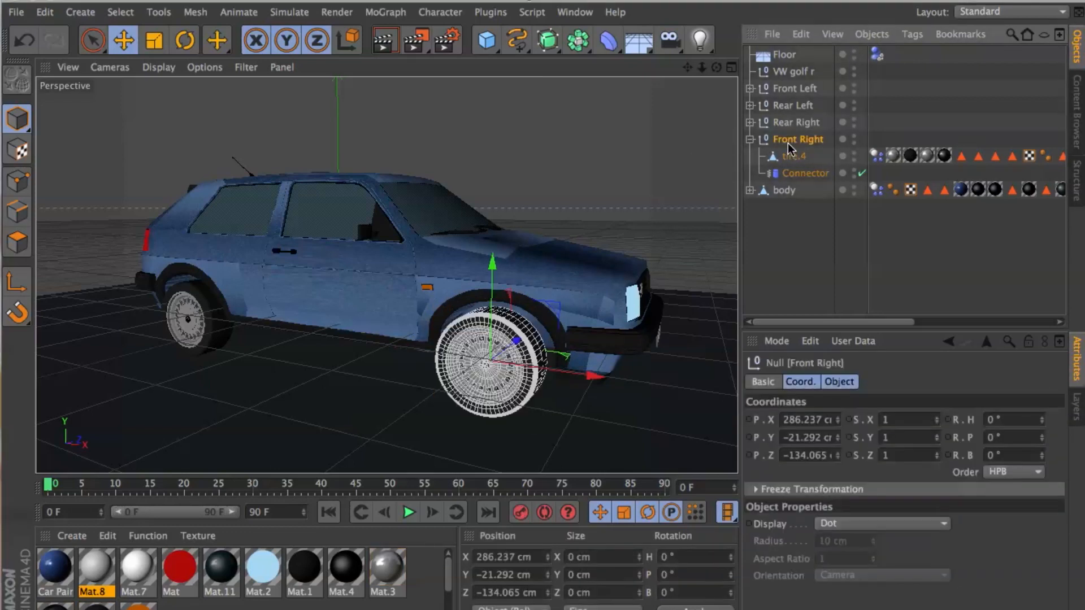
click(731, 68)
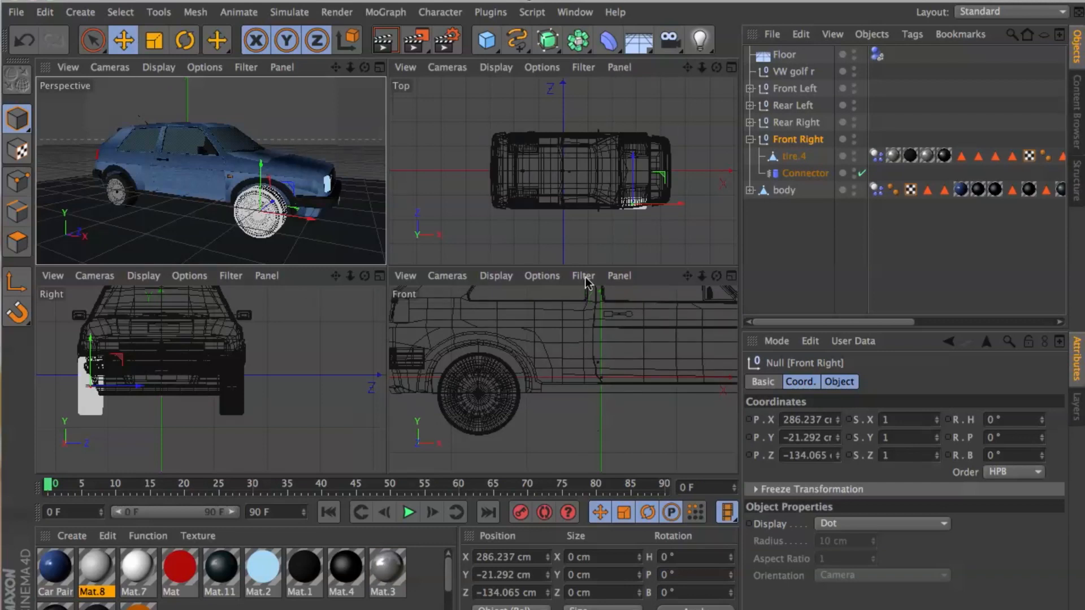
drag(687, 274, 470, 280)
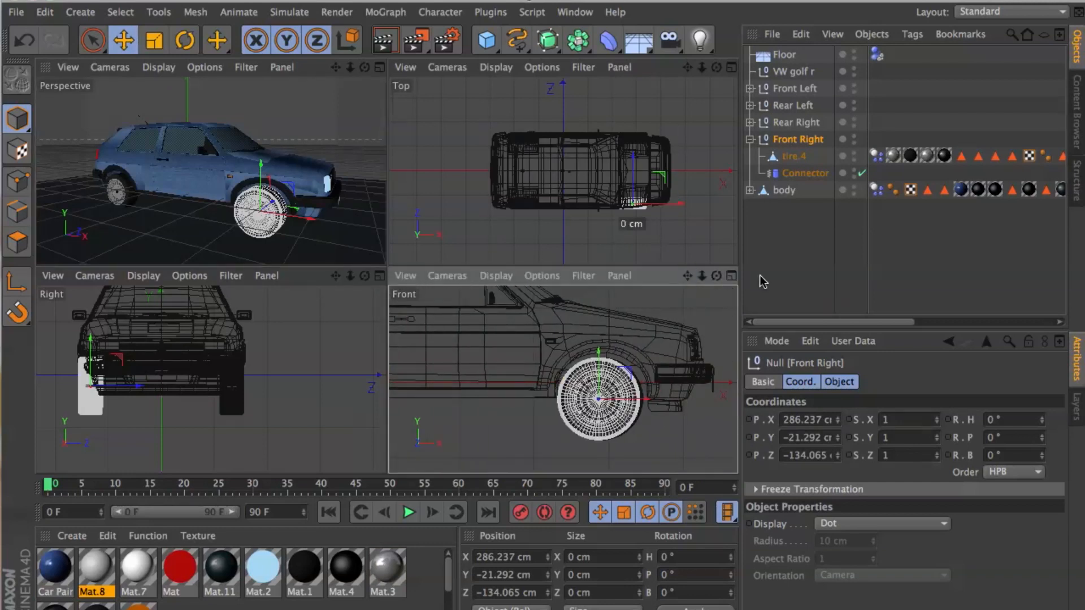
click(731, 277)
scroll(588, 306, up, 5)
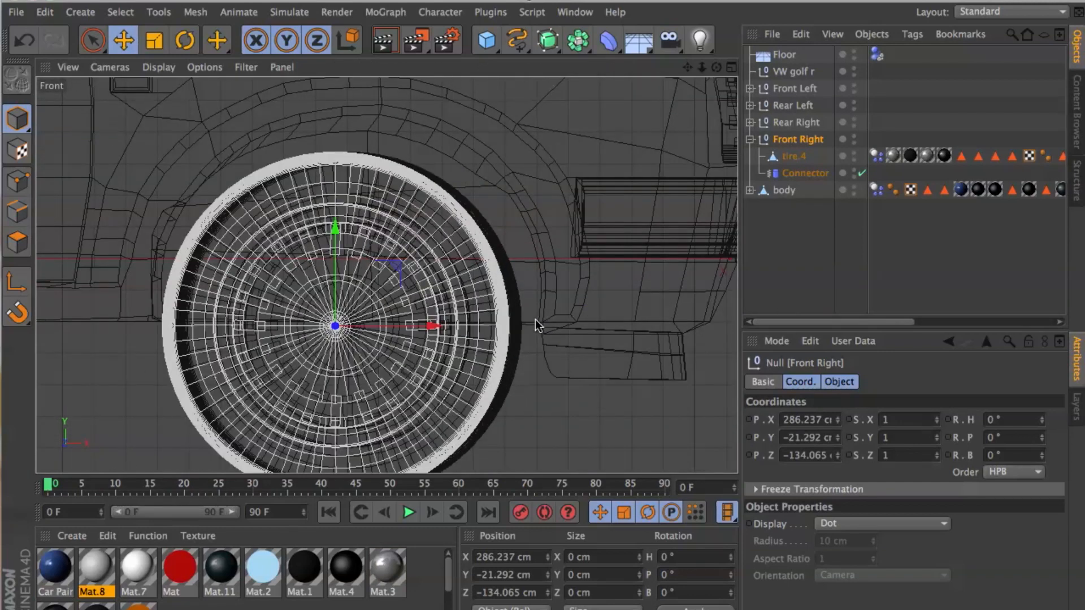
drag(687, 67, 652, 103)
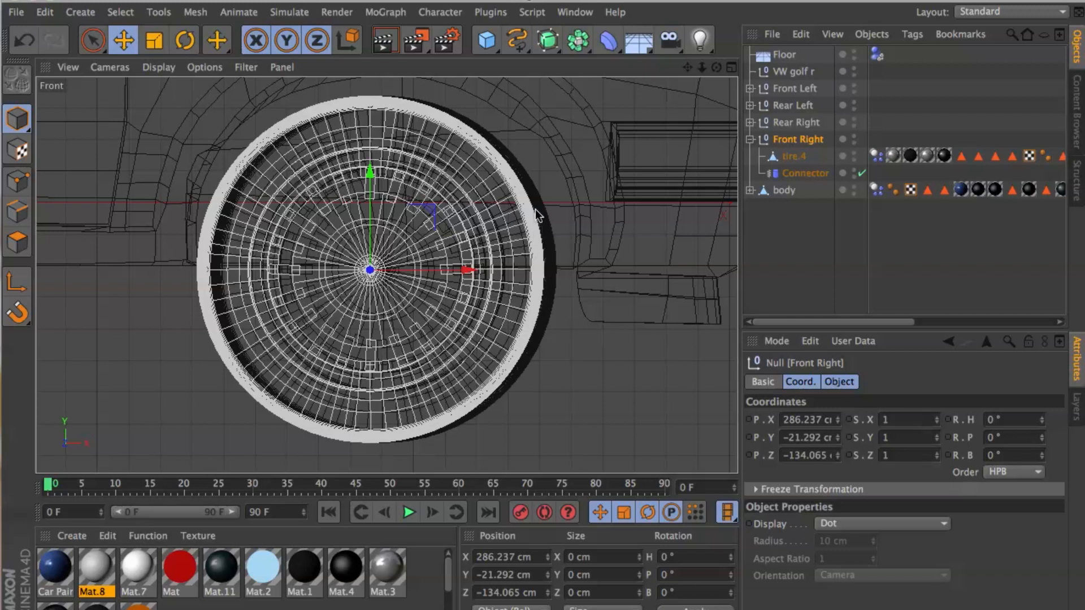
drag(460, 261, 477, 276)
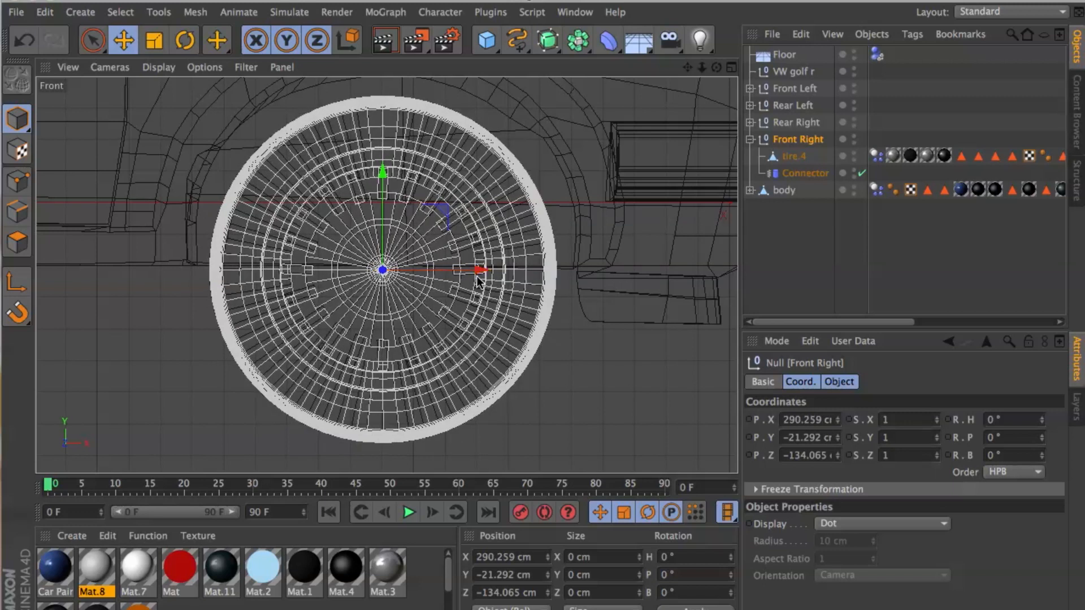
click(784, 270)
Play the dynamics simulation twice in the Perspective view to examine how the car settles on its four wheels, and rewind to frame 0
click(732, 68)
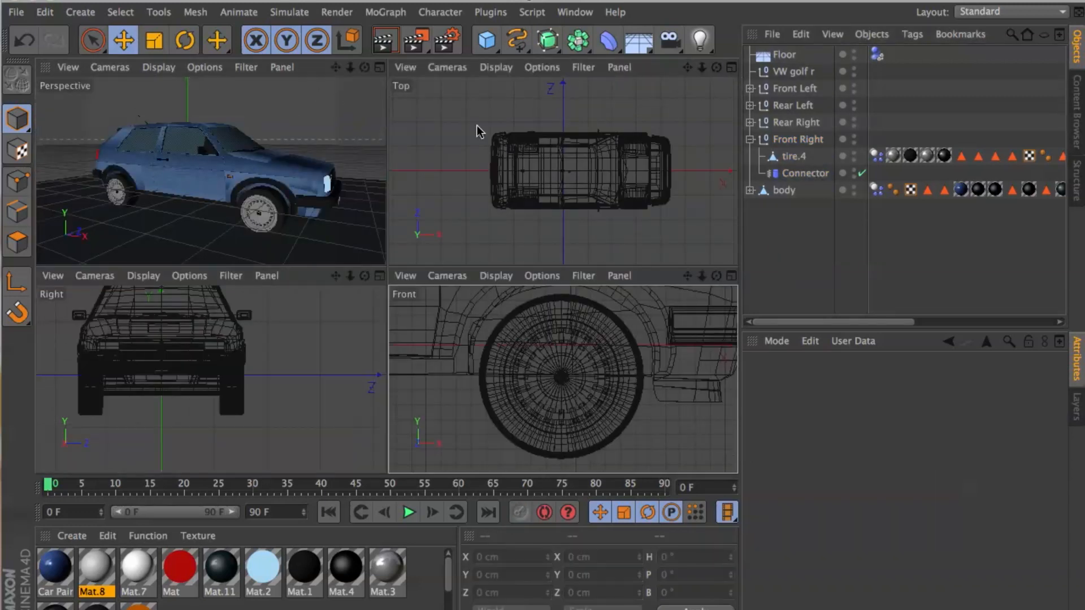
click(380, 67)
click(411, 515)
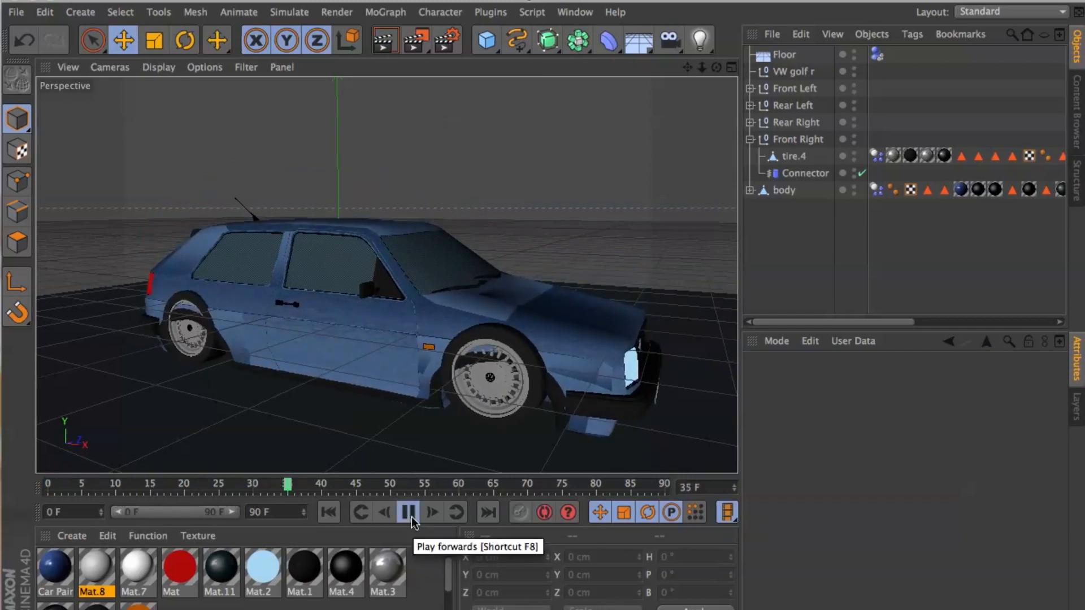
click(411, 517)
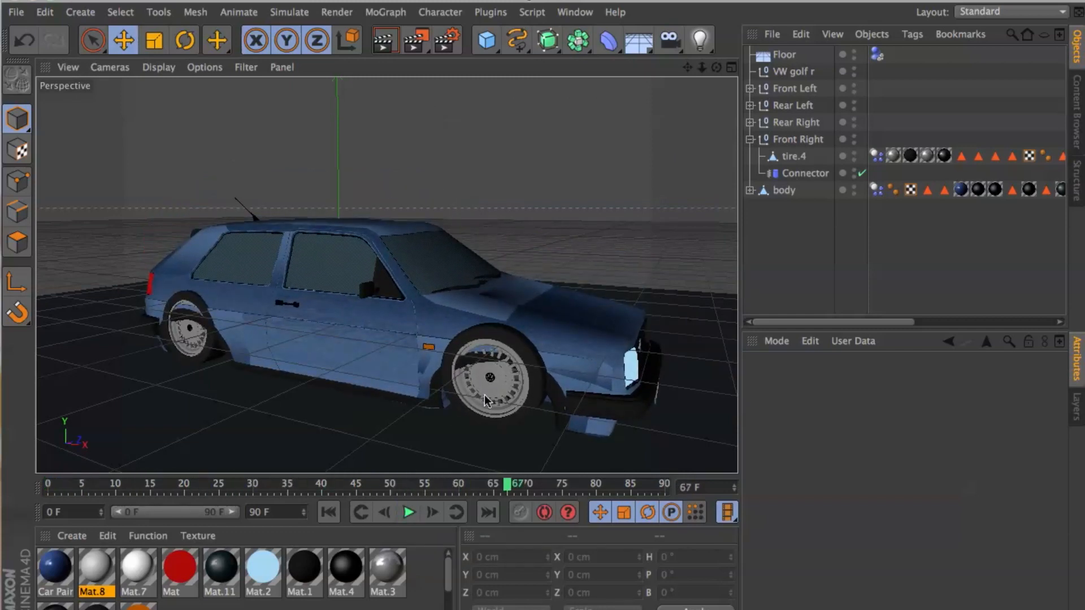
drag(716, 68, 549, 433)
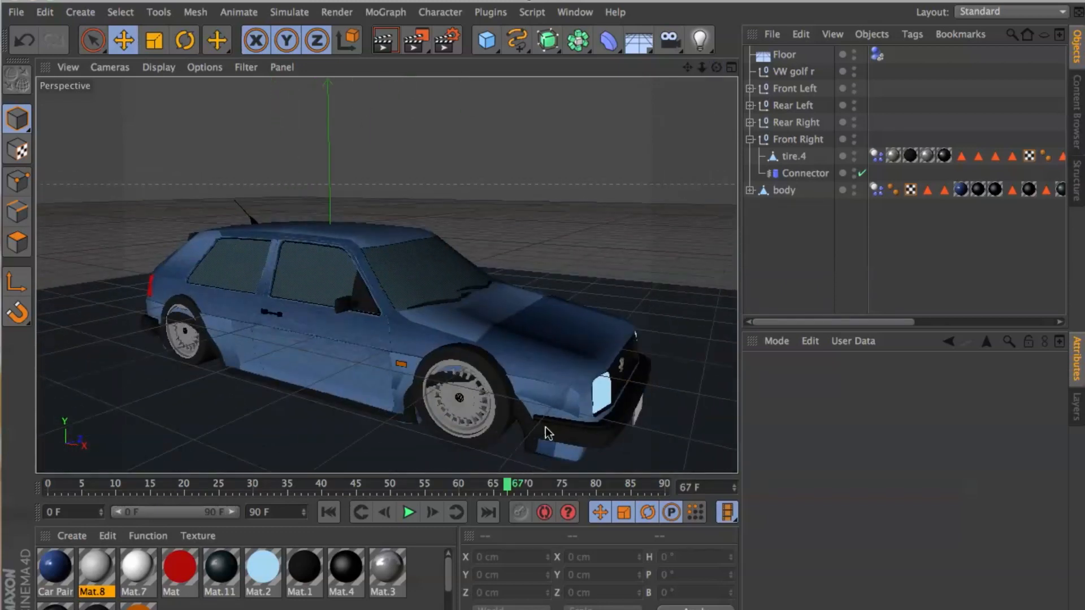
click(330, 512)
click(410, 513)
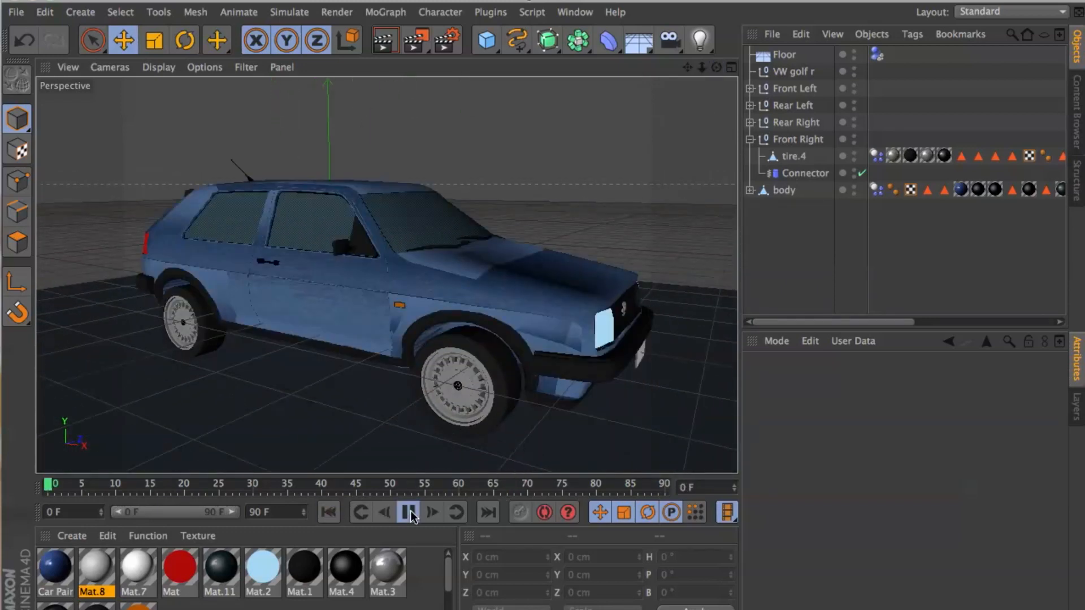
click(409, 512)
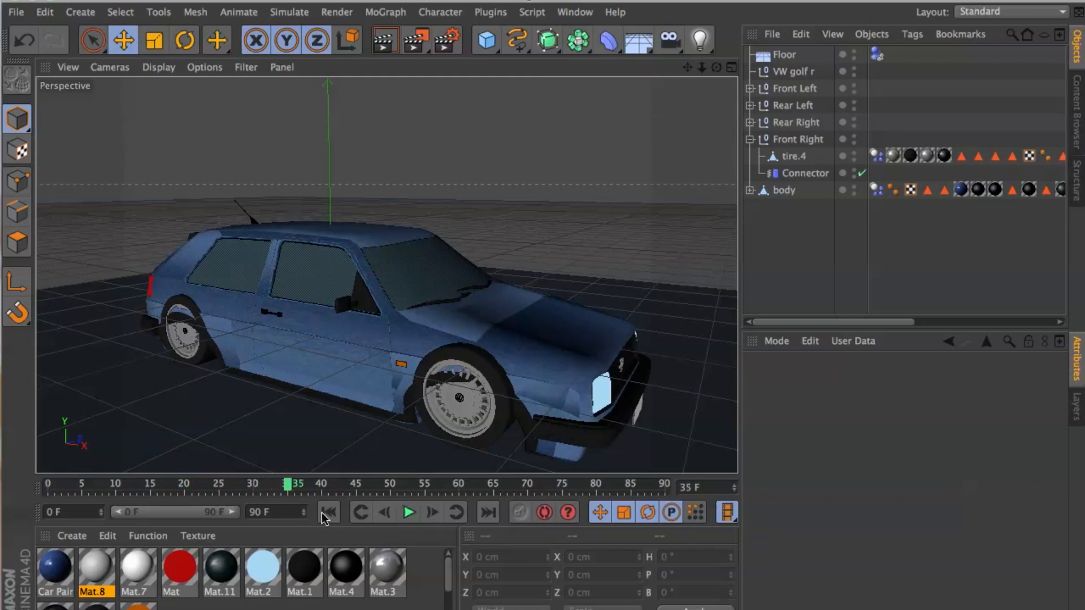
click(329, 513)
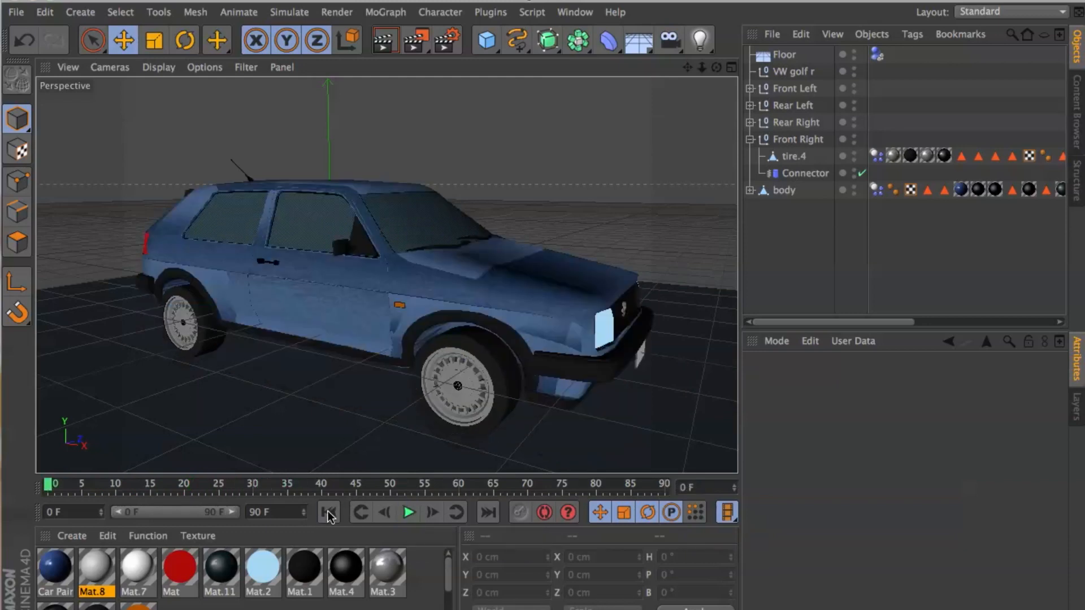
Expand the Front Left, Rear Left, Rear Right and Front Right groups to show their tires and connectors
click(750, 138)
click(750, 138)
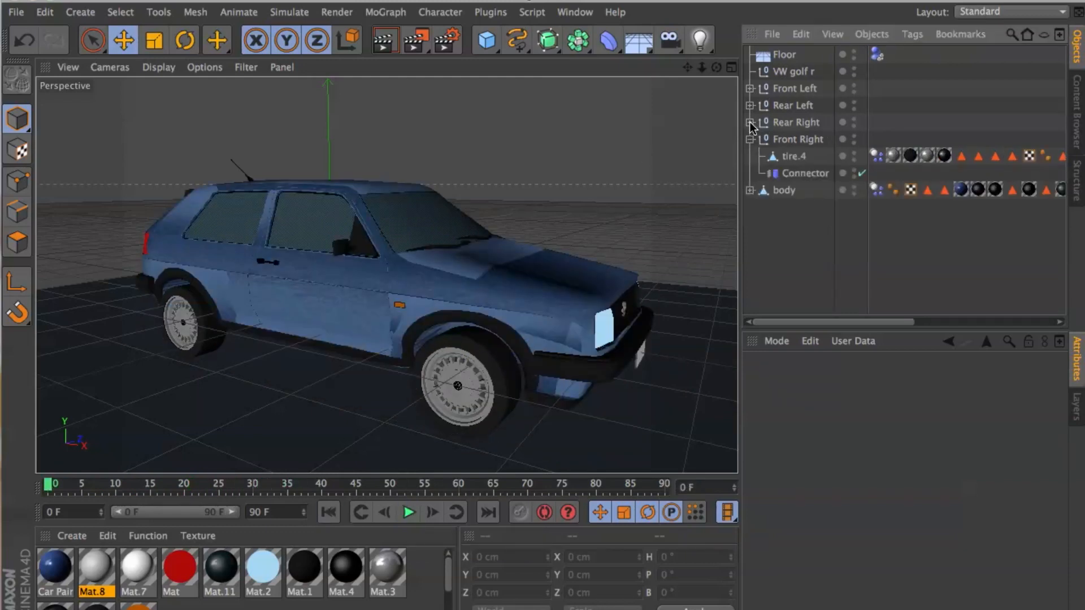
click(750, 139)
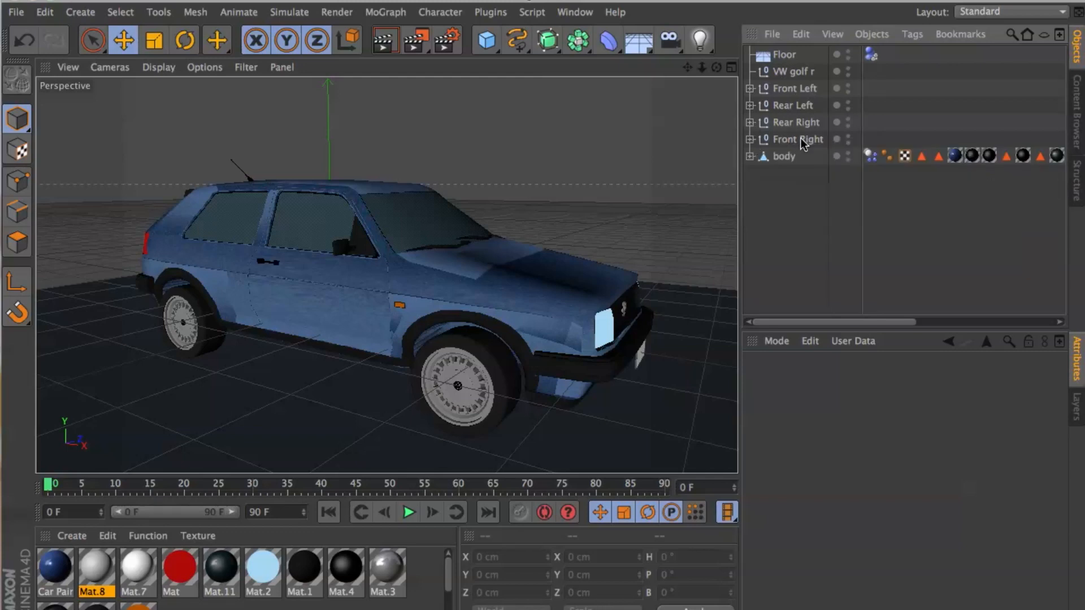
click(750, 89)
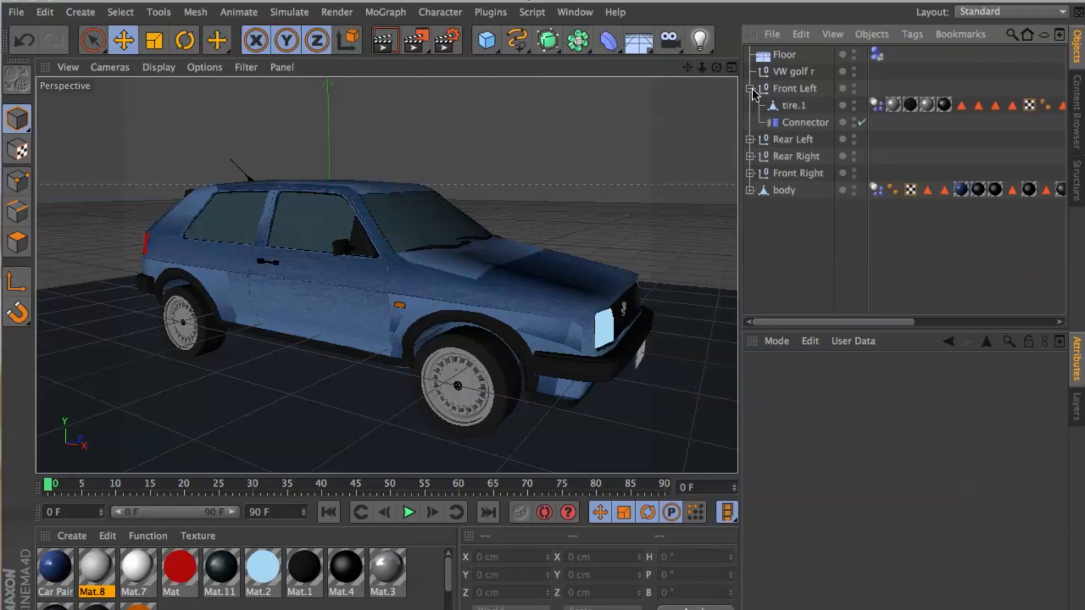
click(750, 139)
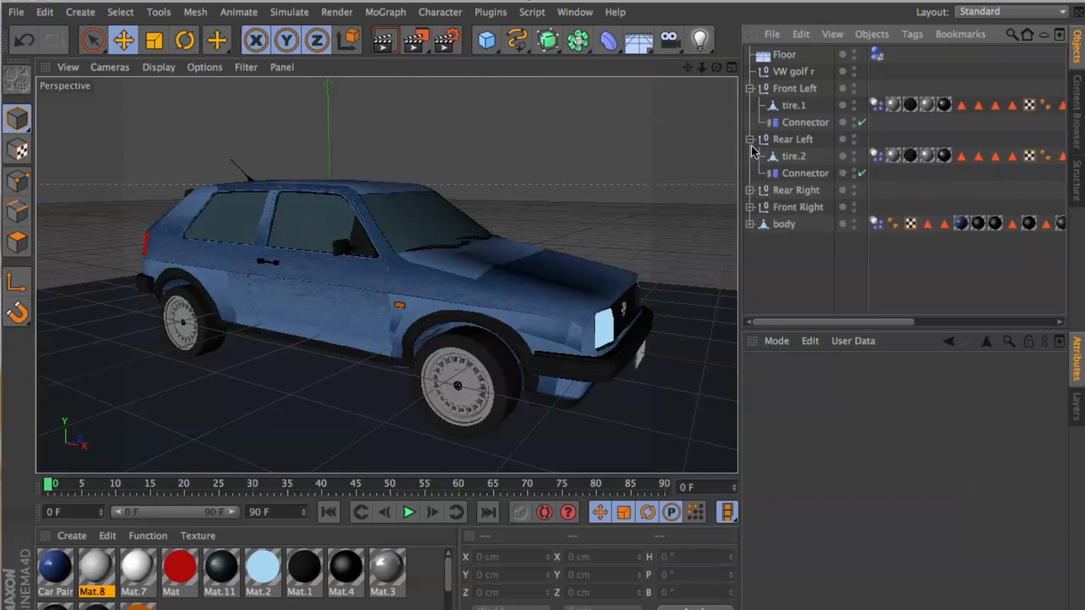
click(750, 191)
click(750, 239)
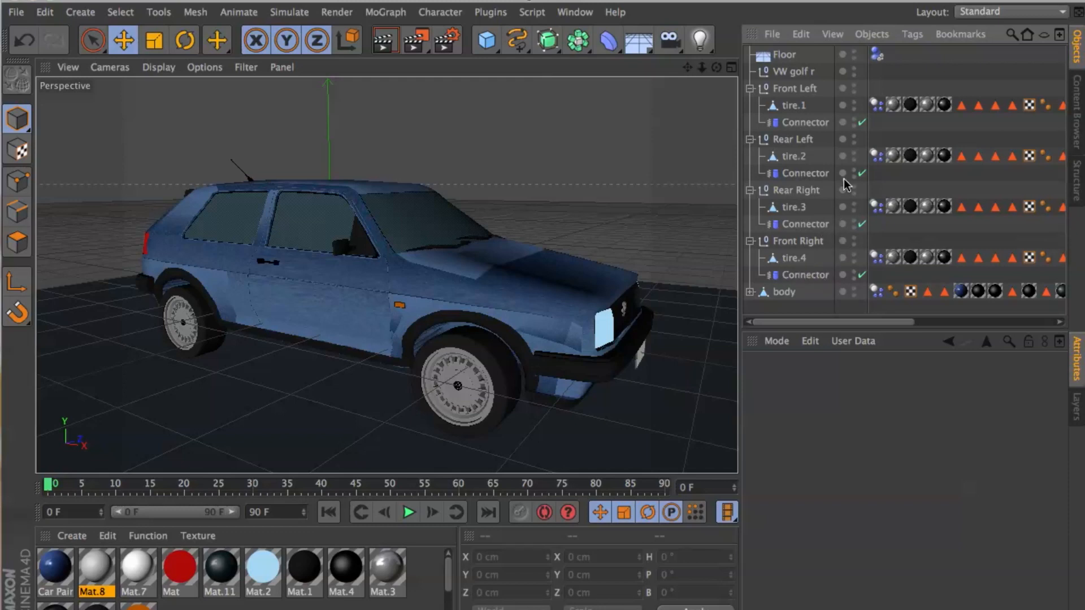
Set the Suspension Stiffness to 25 and Suspension Damping to 75% on all four wheel connectors together
click(821, 123)
ctrl+click(814, 173)
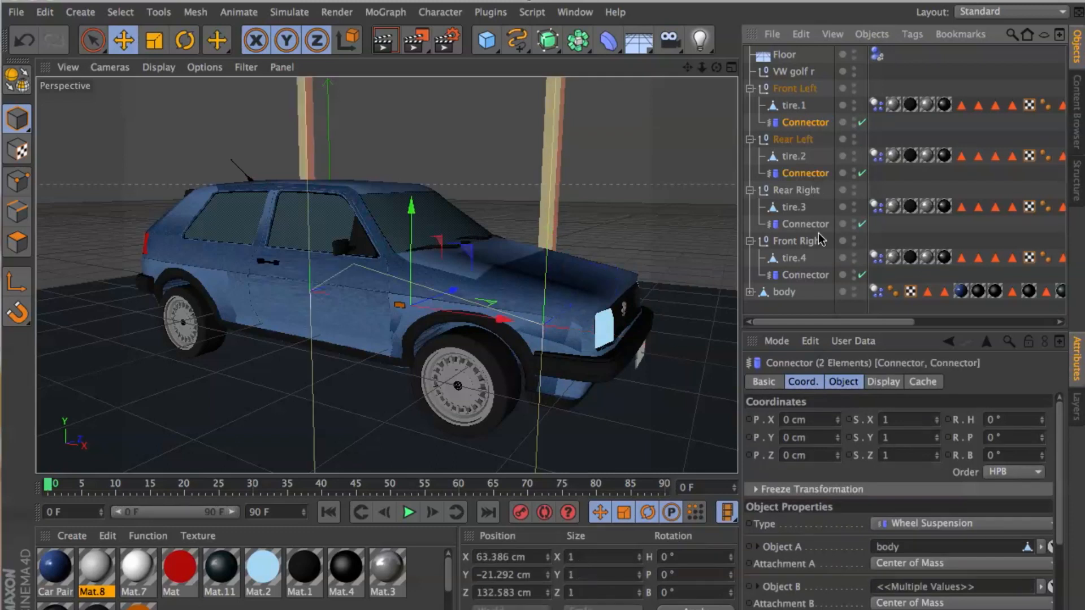
ctrl+click(820, 228)
ctrl+click(822, 277)
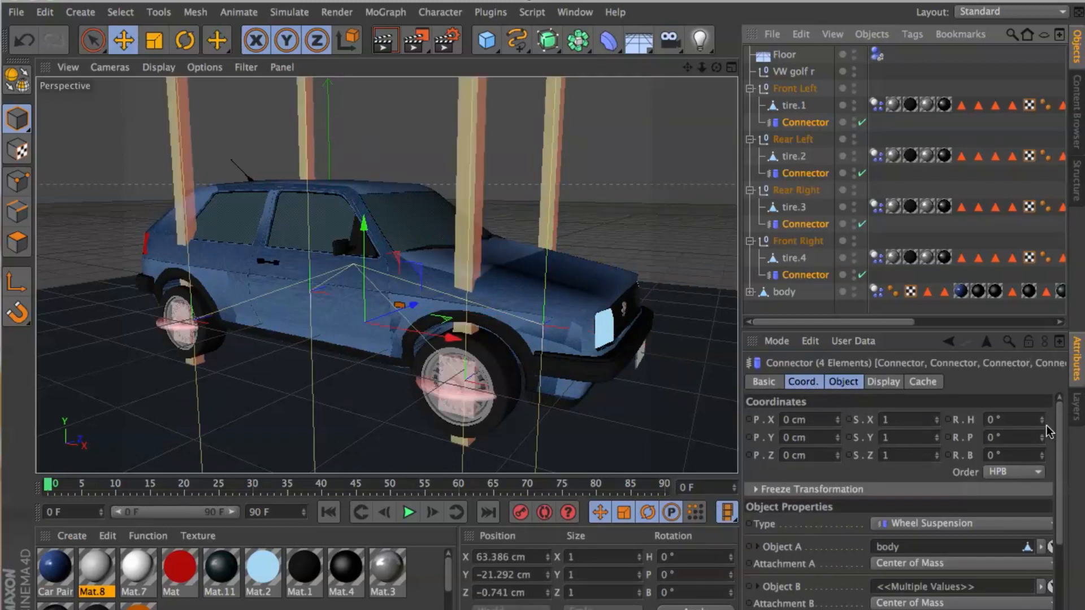
drag(1059, 429, 1076, 496)
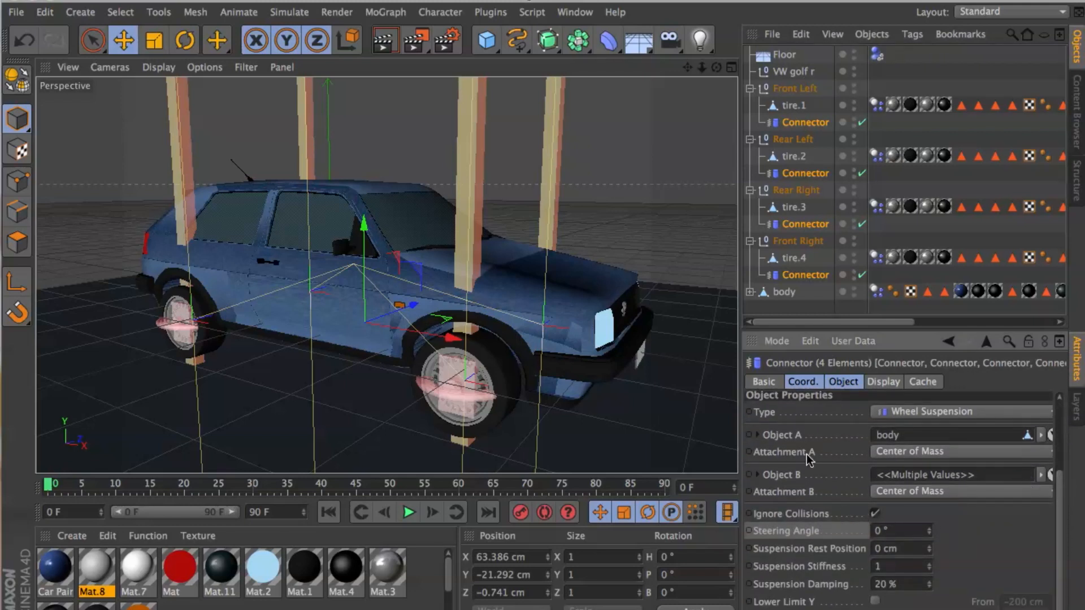
click(841, 383)
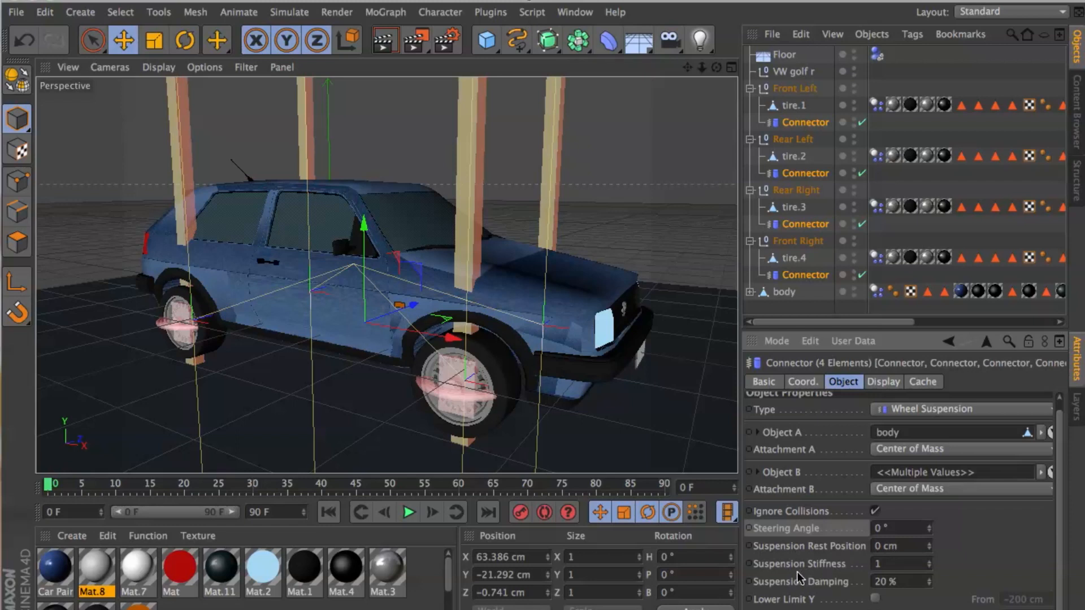
text(25)
click(899, 583)
text(75)
key(Return)
Play the dynamics simulation to check how the car settles on the retuned suspension, and rewind to frame 0
click(409, 513)
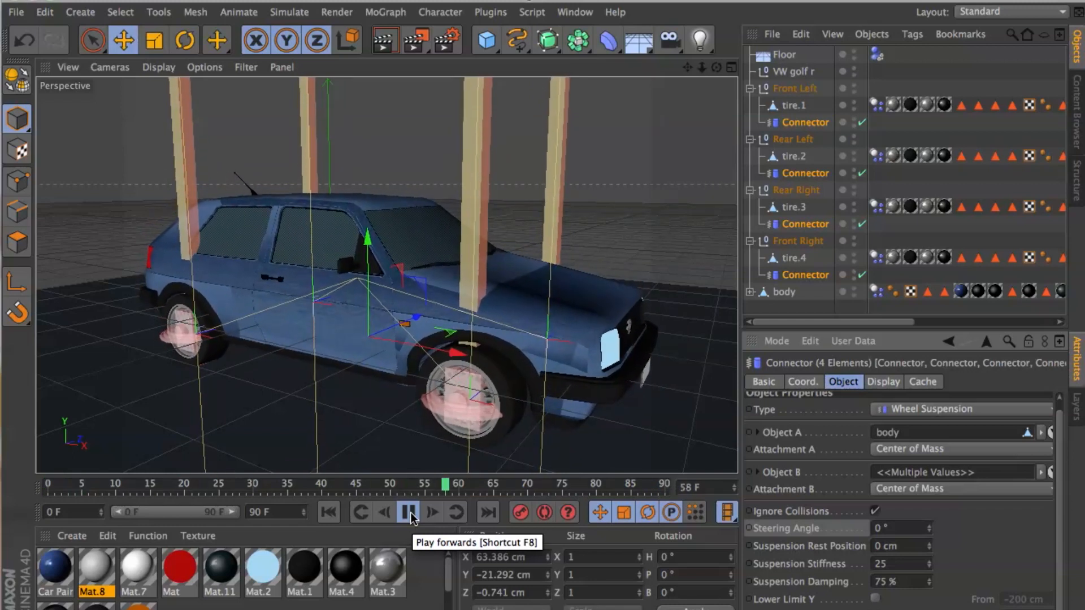
click(409, 515)
click(329, 512)
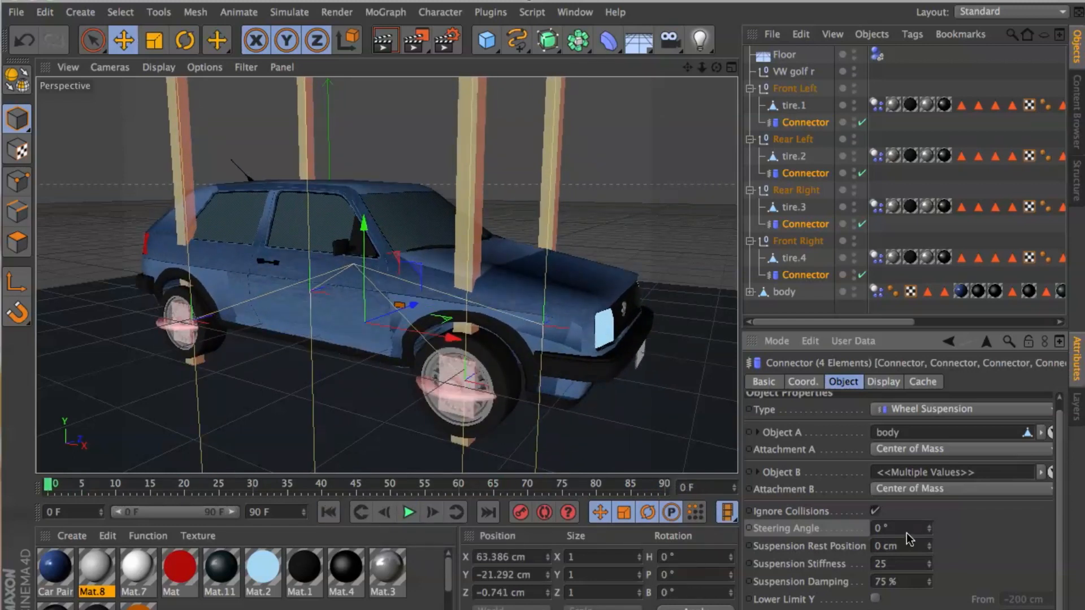
Set the Suspension Damping of all four wheel connectors to 65% and test it by playing the simulation and rewinding to frame 0
double_click(892, 583)
text(65)
click(408, 514)
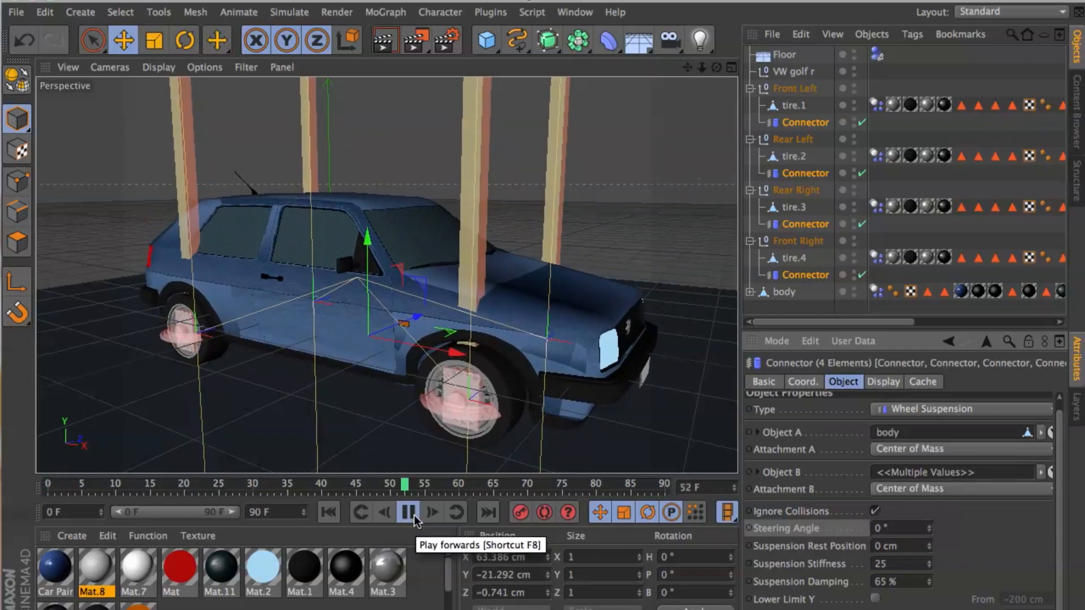
click(409, 513)
click(329, 512)
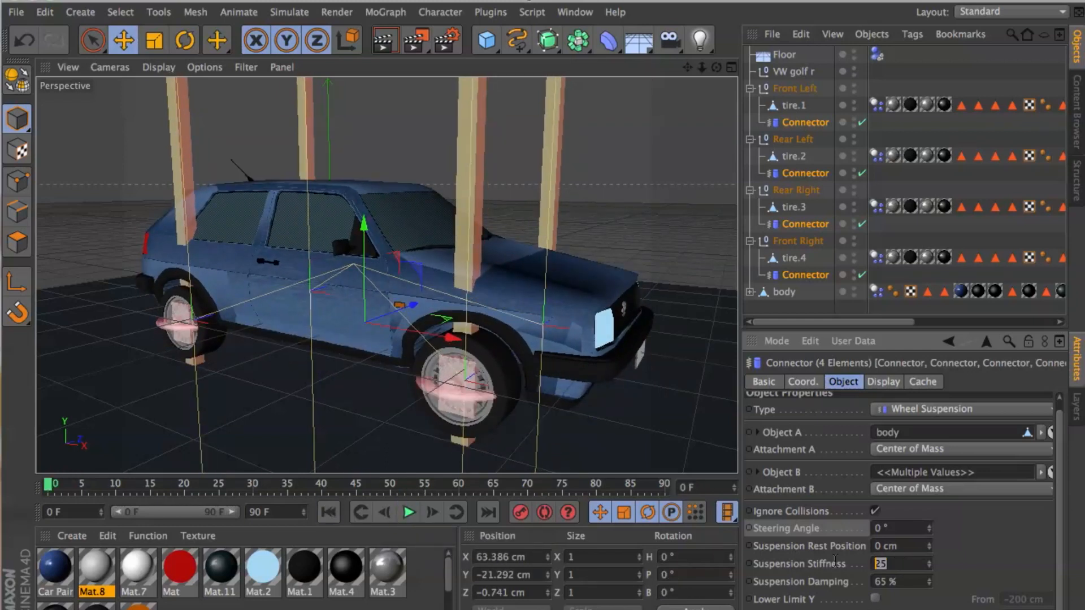
Set the Suspension Stiffness of all four wheel connectors to 20 and test it by playing the simulation and rewinding to frame 0
text(20)
click(408, 512)
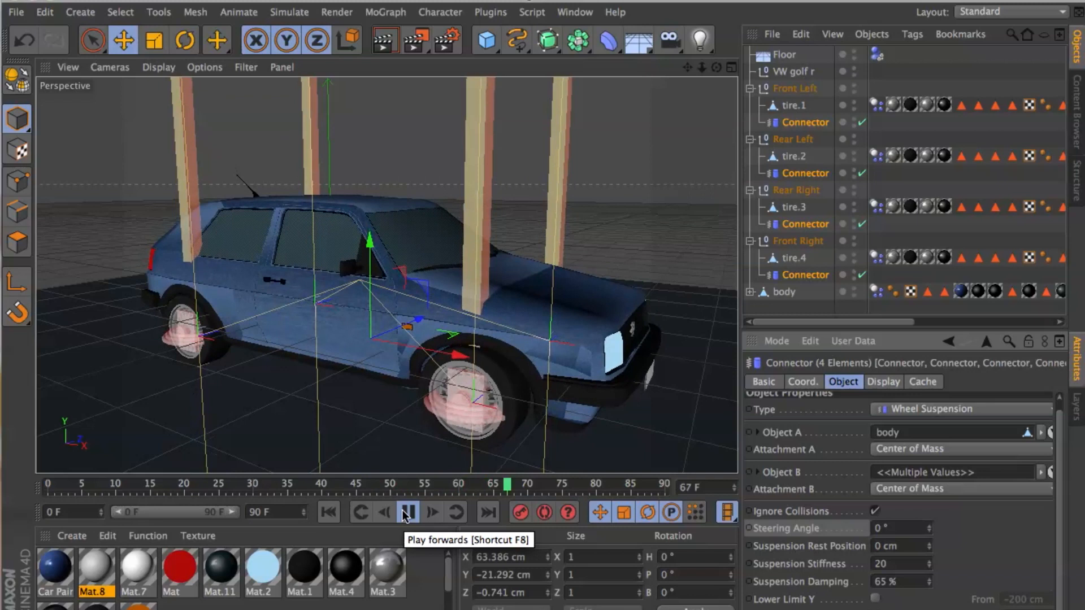
click(405, 513)
click(328, 513)
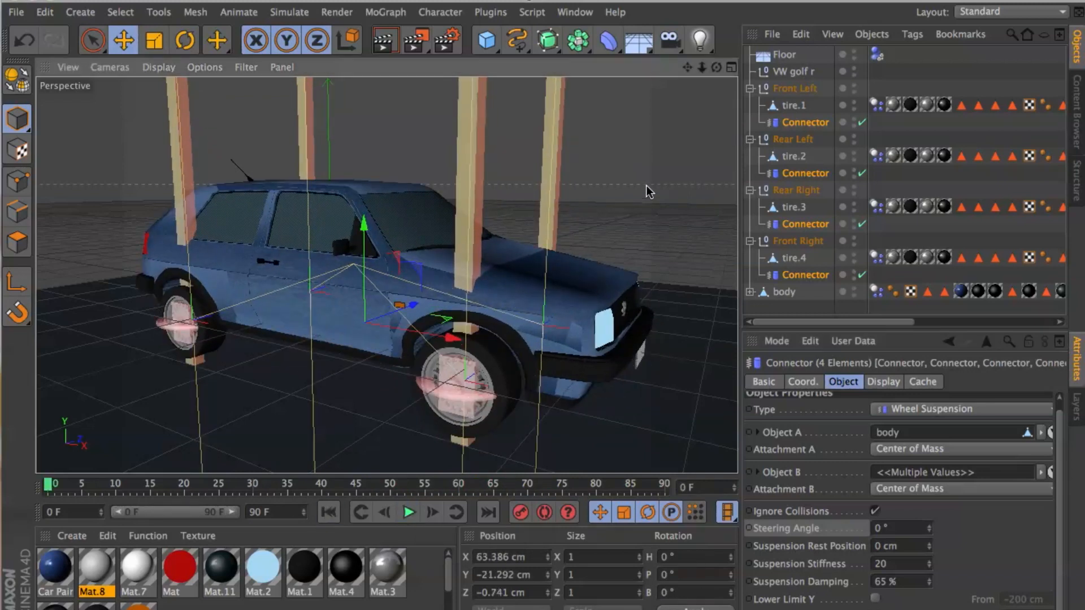
Set the collision Friction to 150% on the dynamics body tags of the Floor and all four tires together
click(647, 185)
drag(715, 67, 386, 274)
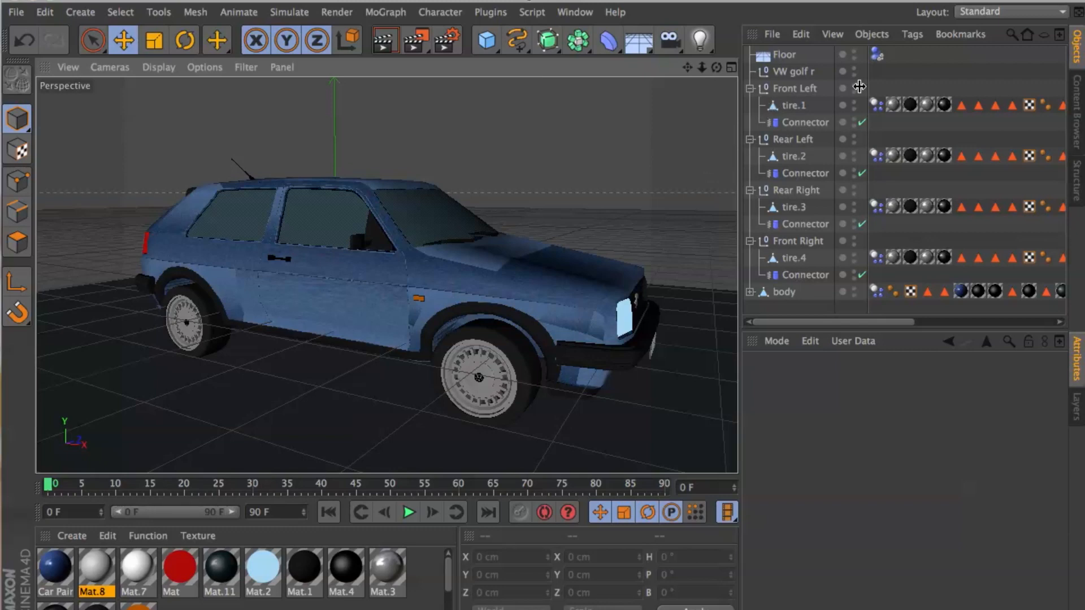
click(876, 54)
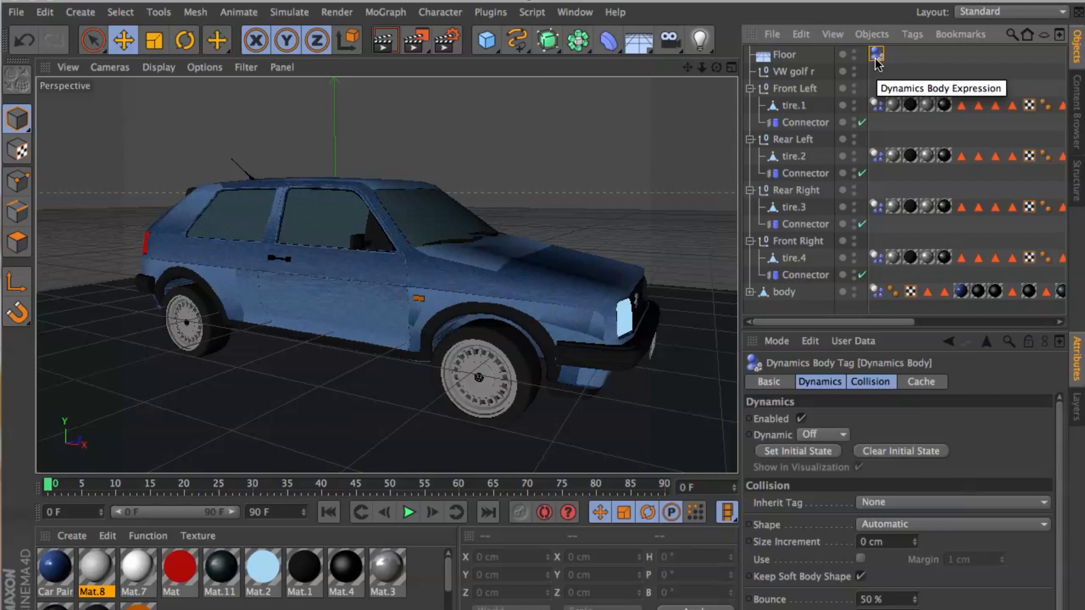
click(908, 53)
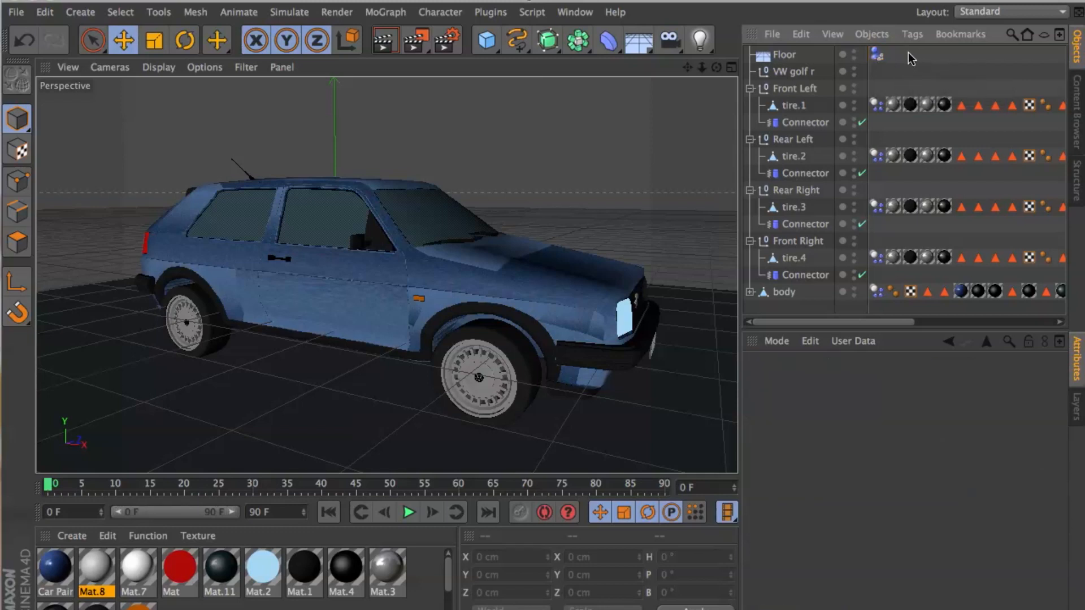
click(877, 55)
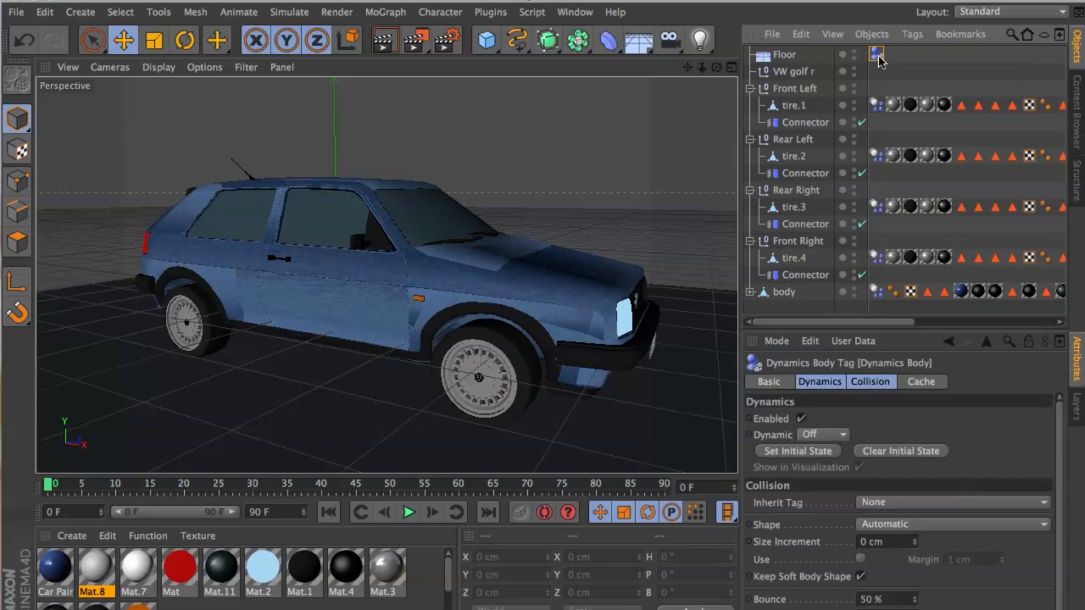
shift+click(877, 105)
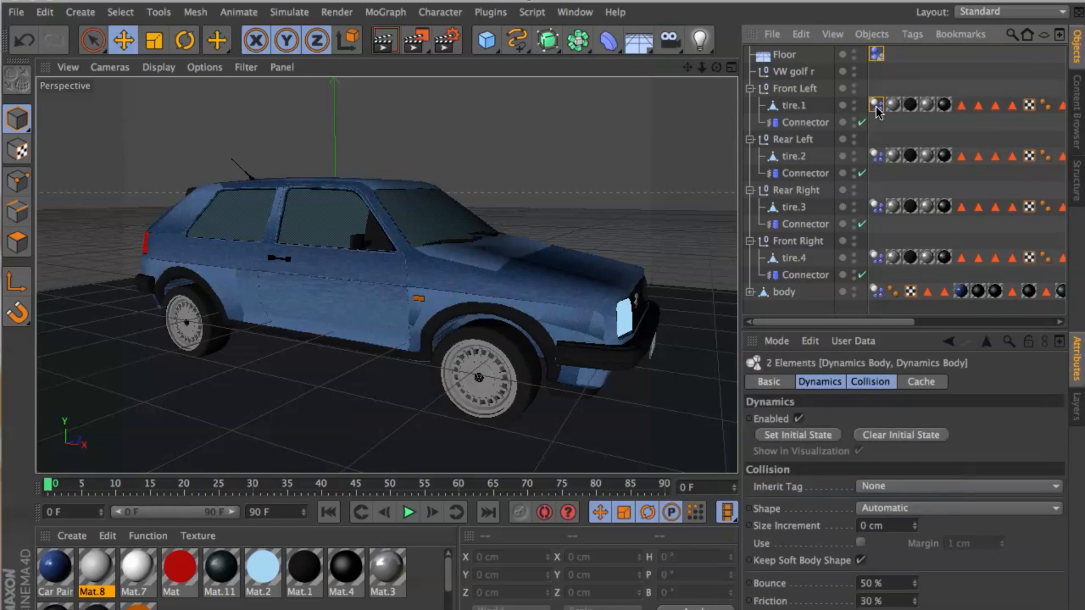
shift+click(876, 156)
shift+click(877, 207)
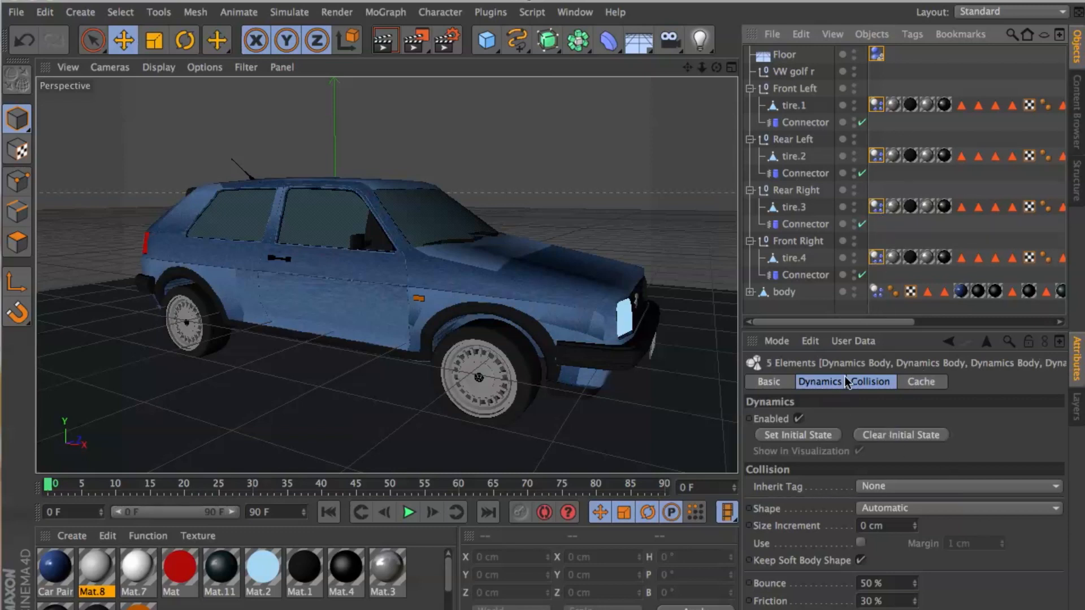
click(864, 382)
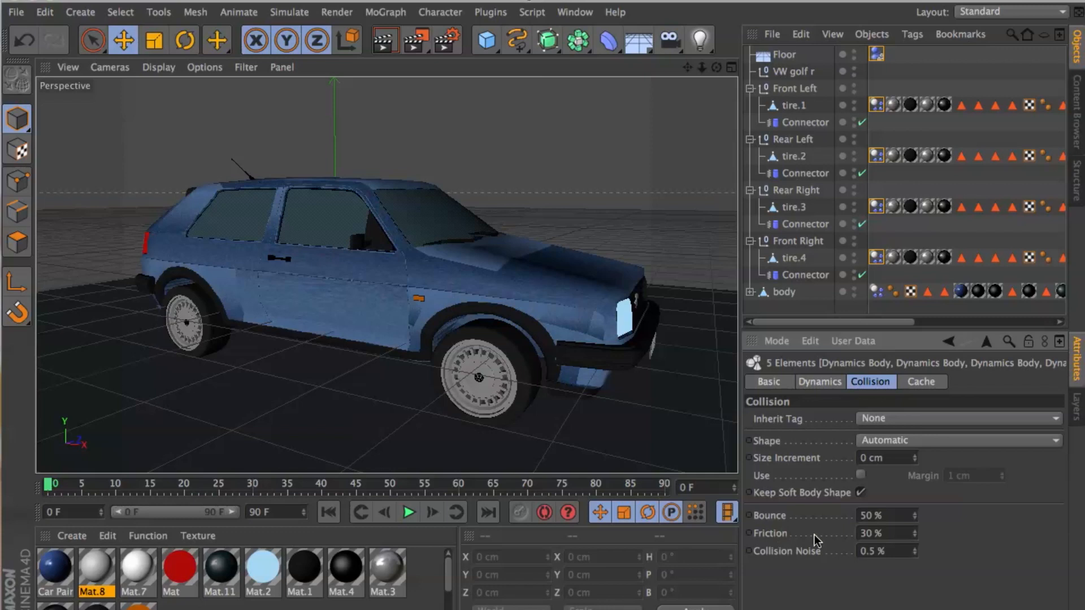
click(848, 535)
text(1)
Collapse the Front Left, Rear Left, Rear Right and Front Right groups and clear the selection
click(750, 89)
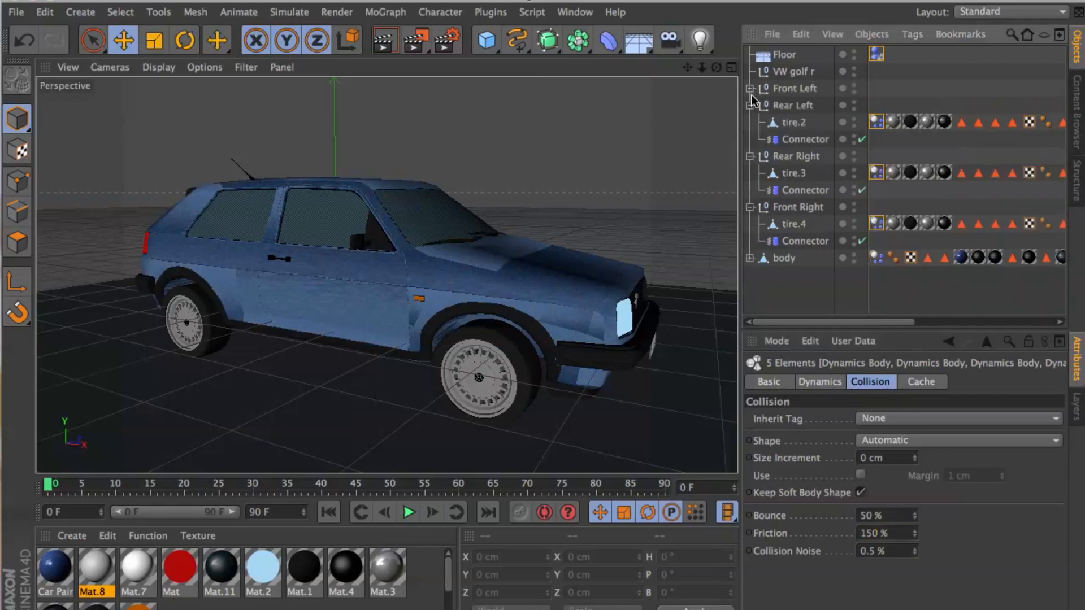
click(750, 106)
click(750, 123)
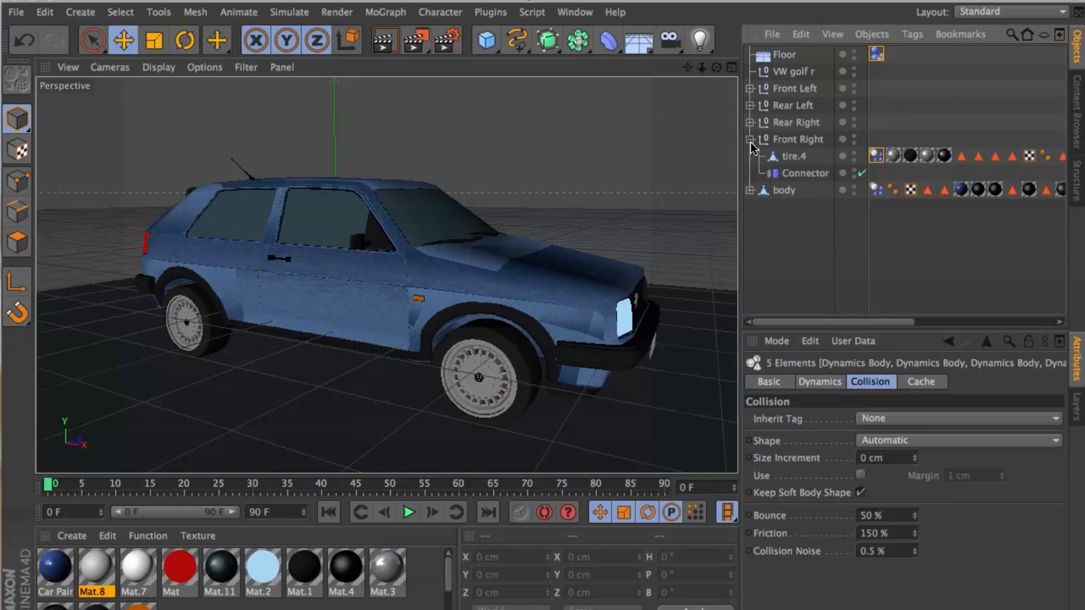
click(750, 140)
click(798, 185)
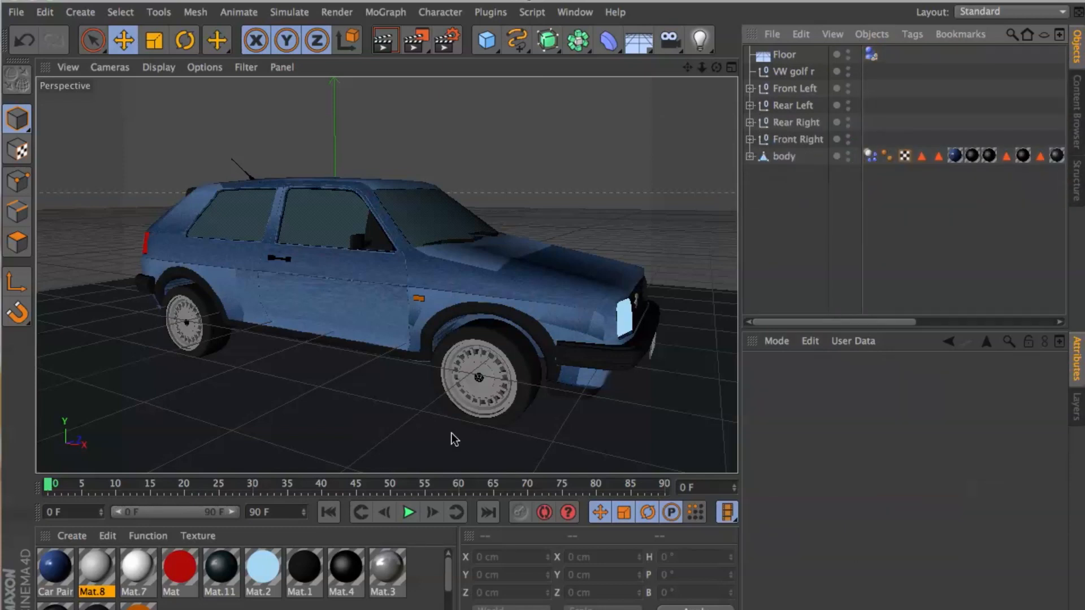
Play the dynamics simulation with the whole car in view to check its behaviour on the floor, and rewind to frame 0
scroll(601, 277, down, 5)
drag(685, 69, 589, 174)
scroll(589, 174, up, 3)
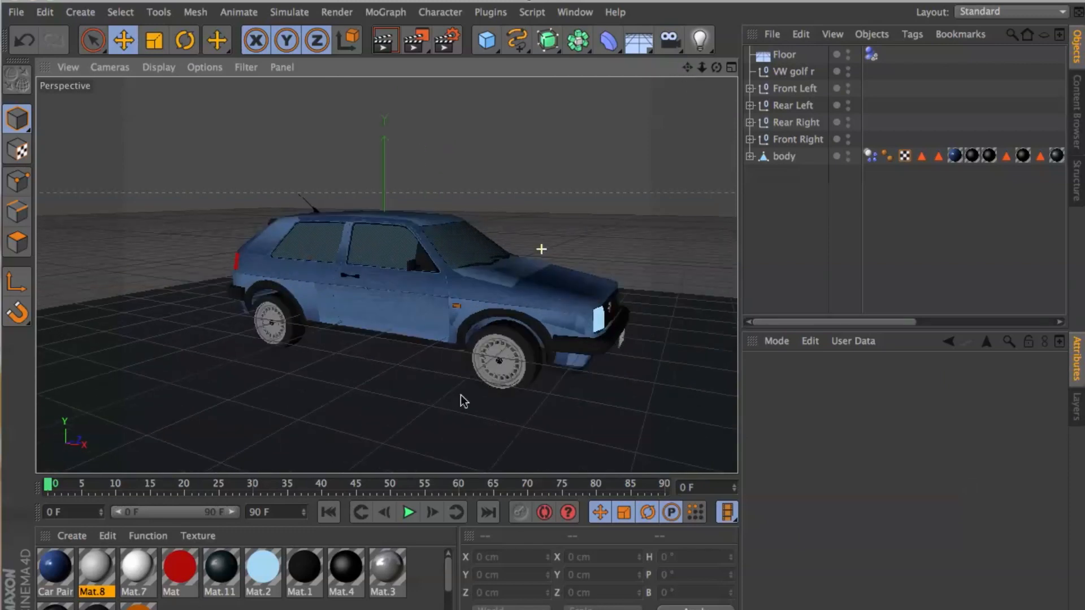
click(408, 513)
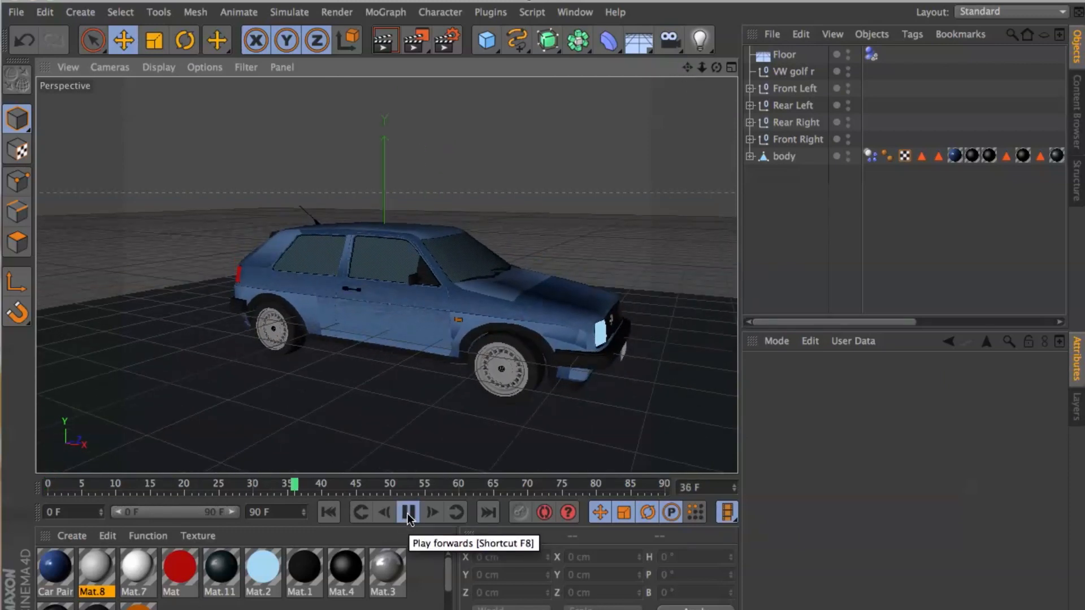
click(408, 514)
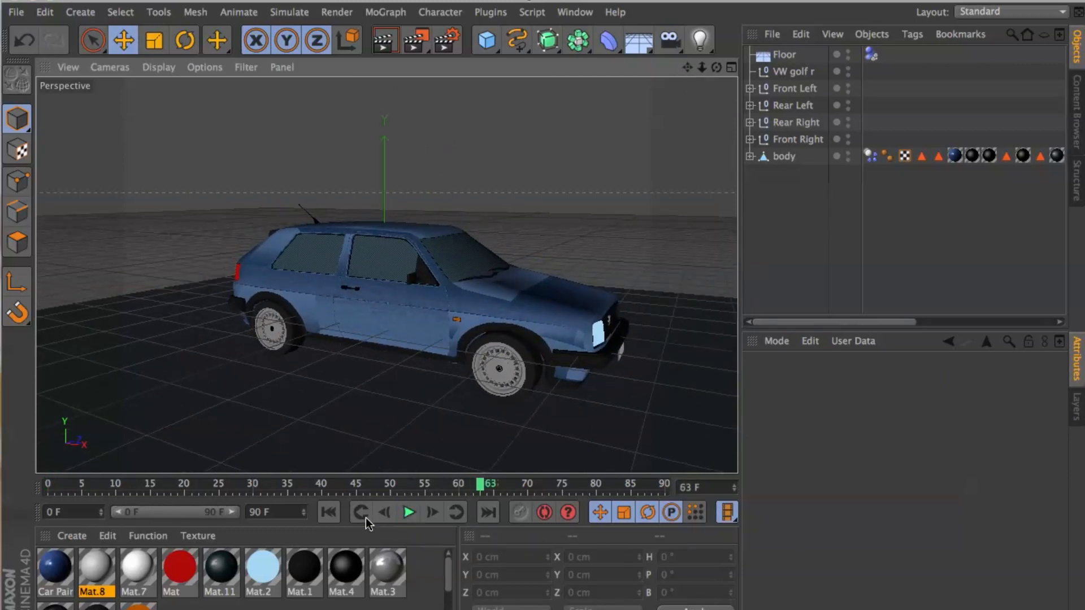
click(324, 515)
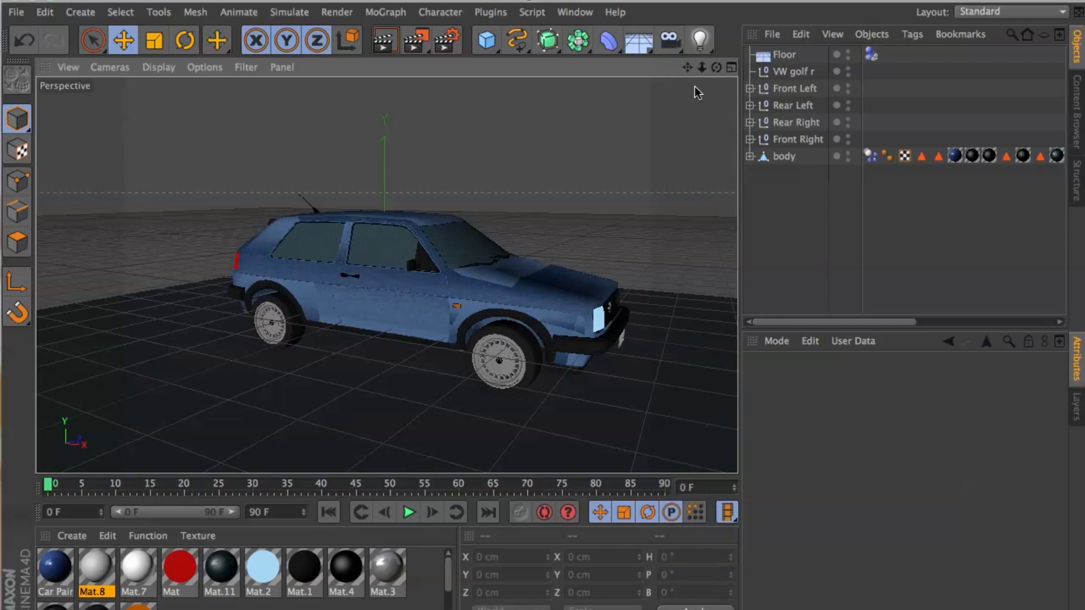
Reorder the wheel groups so that Front Right sits directly below Front Left in the object hierarchy
drag(716, 67, 386, 275)
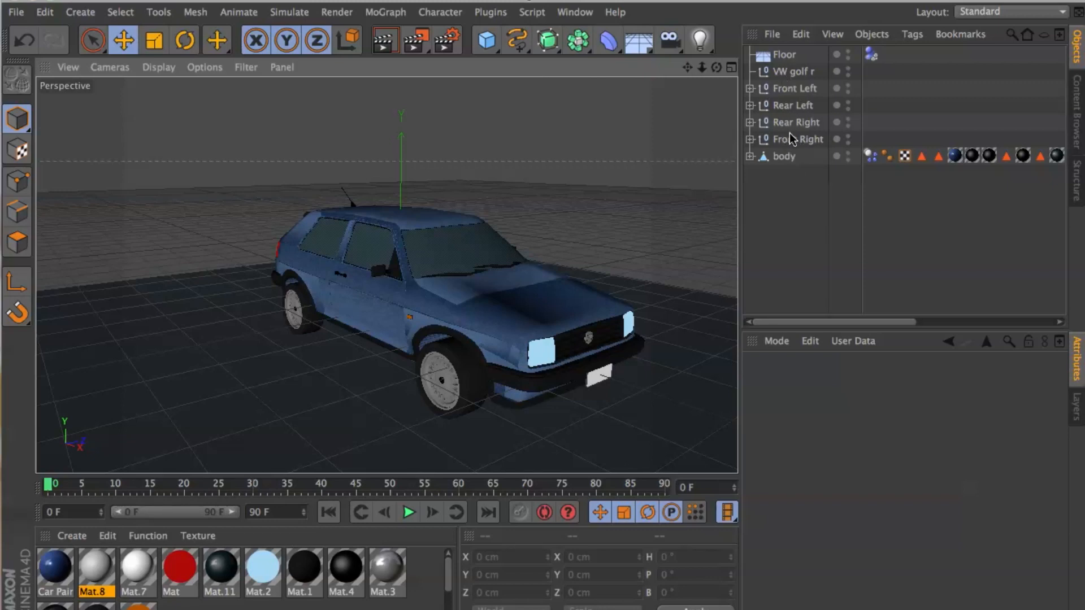
drag(787, 138, 782, 97)
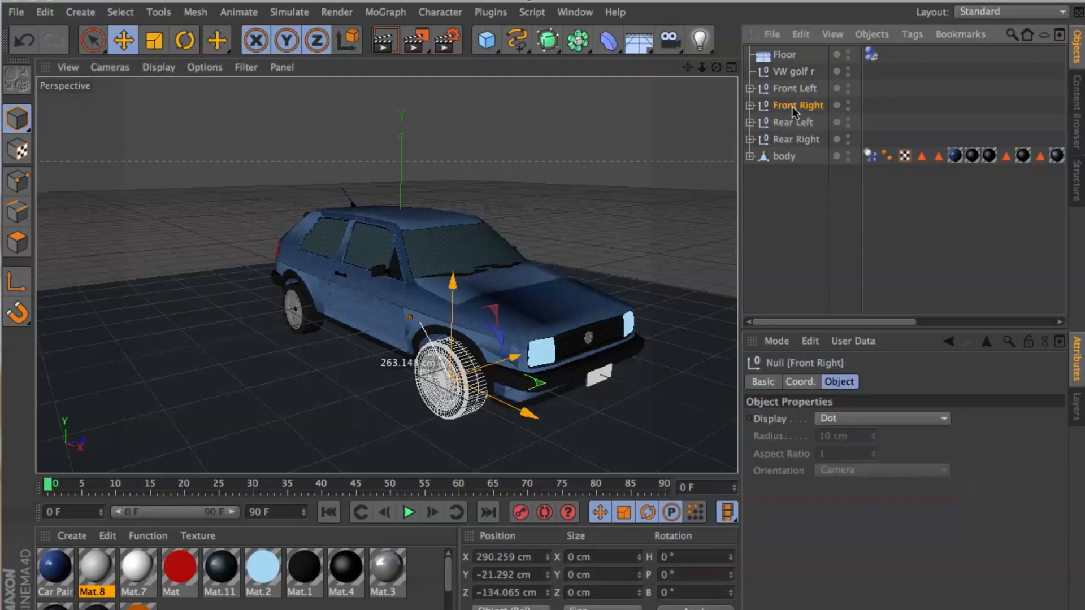
click(816, 191)
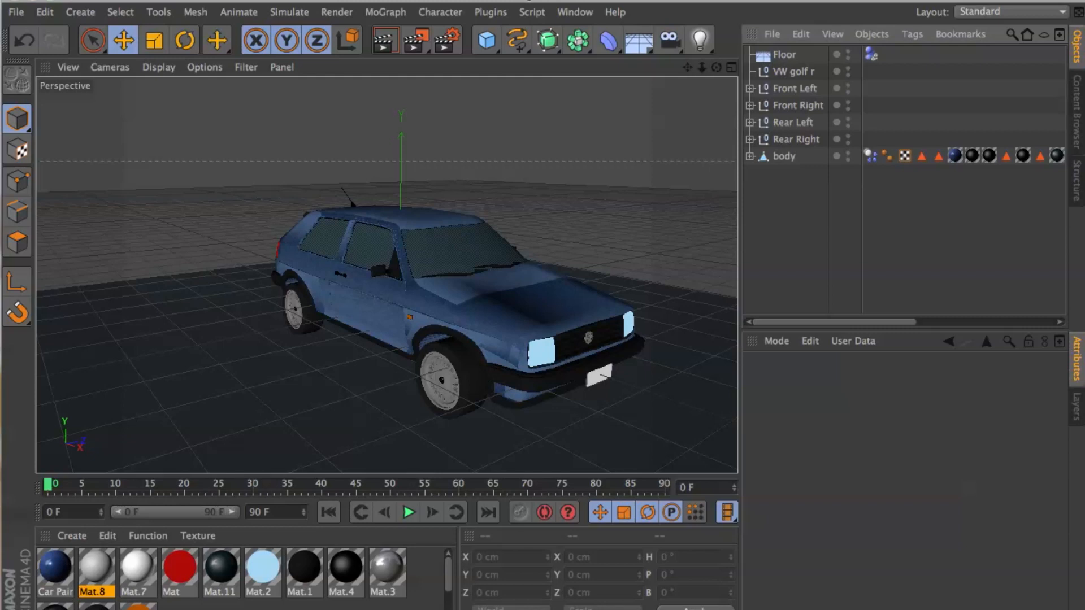
Add a dynamics Motor object and assign the car body as its Object A
click(291, 12)
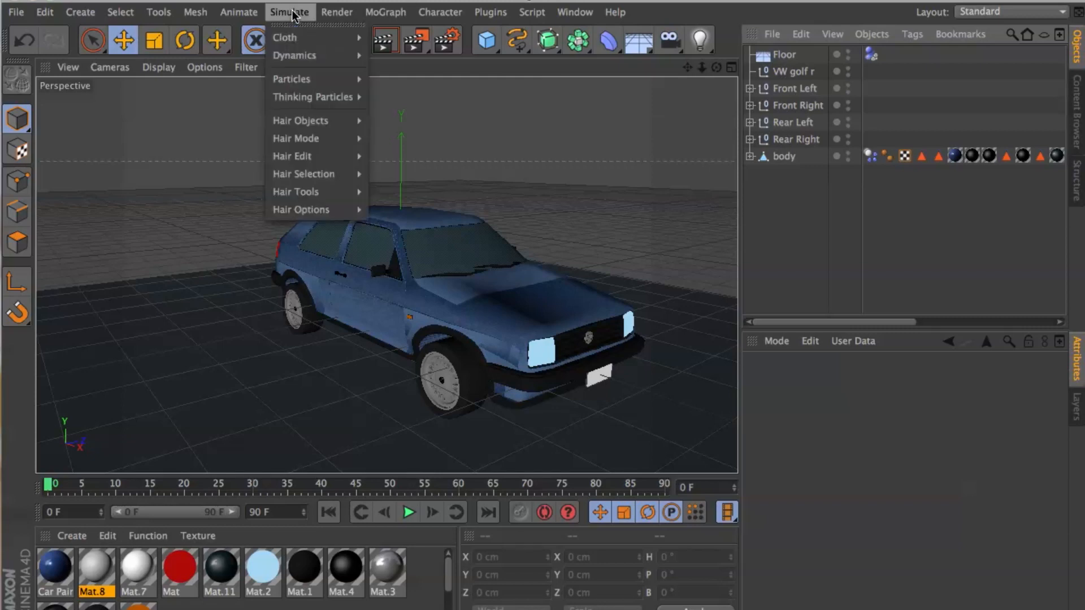
mouse_move(296, 54)
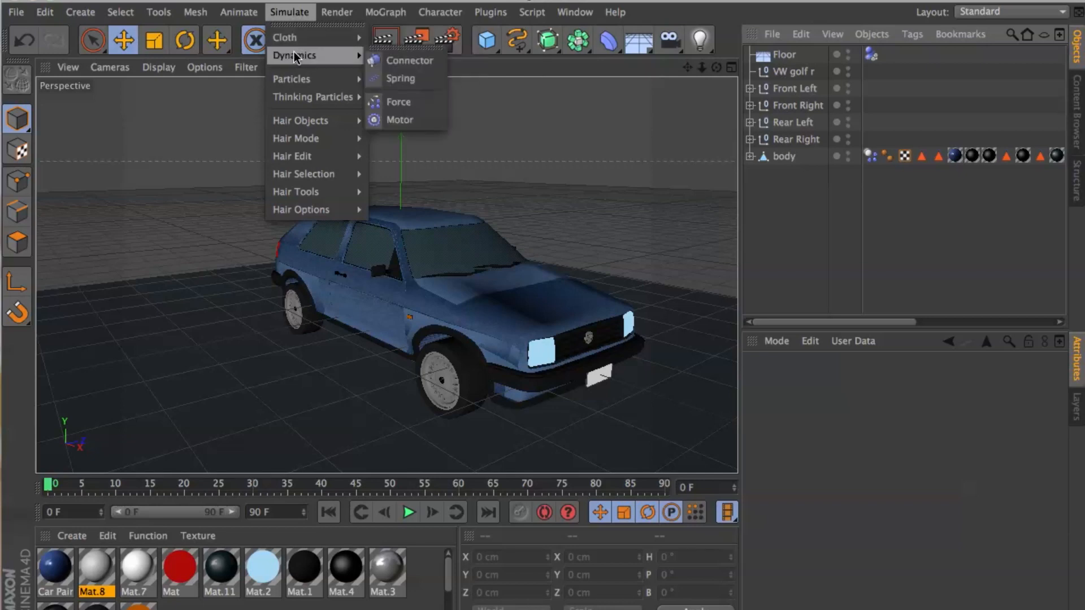
click(394, 121)
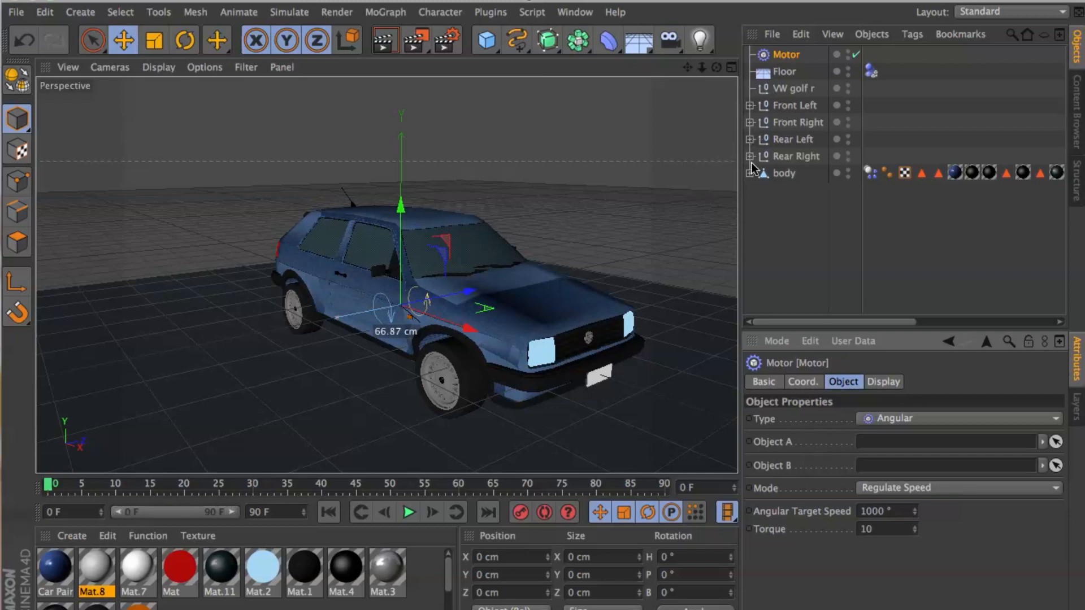
drag(776, 178, 891, 449)
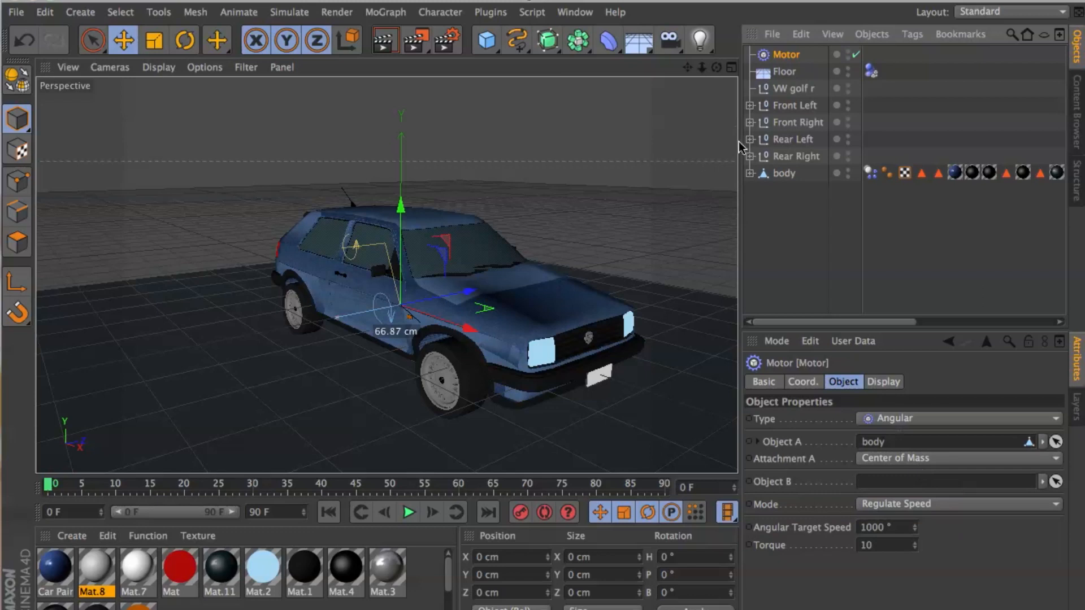
Try tire.1 from the Front Left group as the motor's Object B, and clear that assignment
click(750, 105)
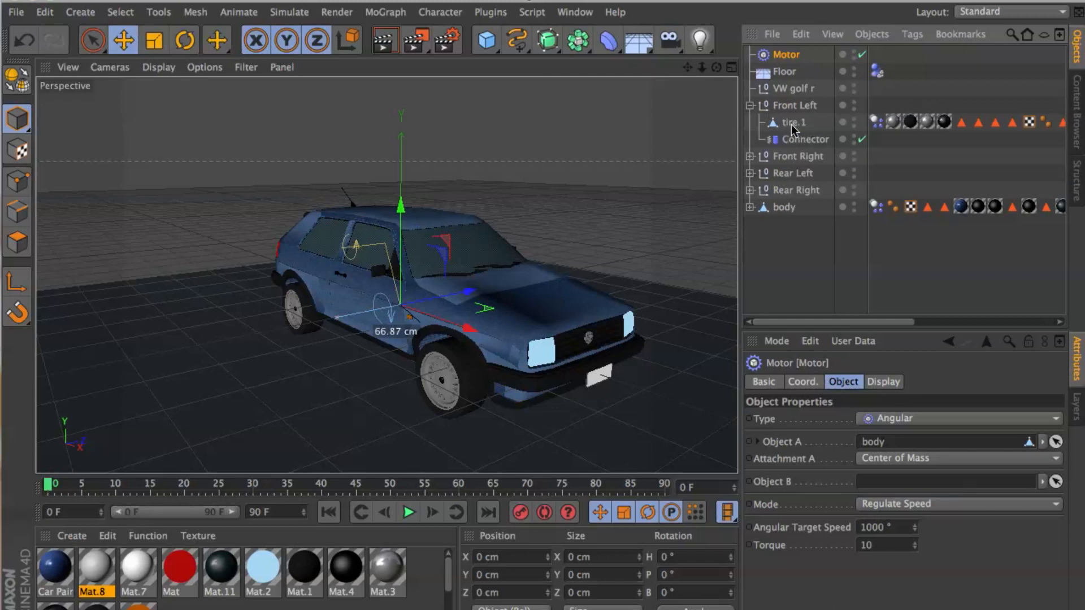
click(808, 123)
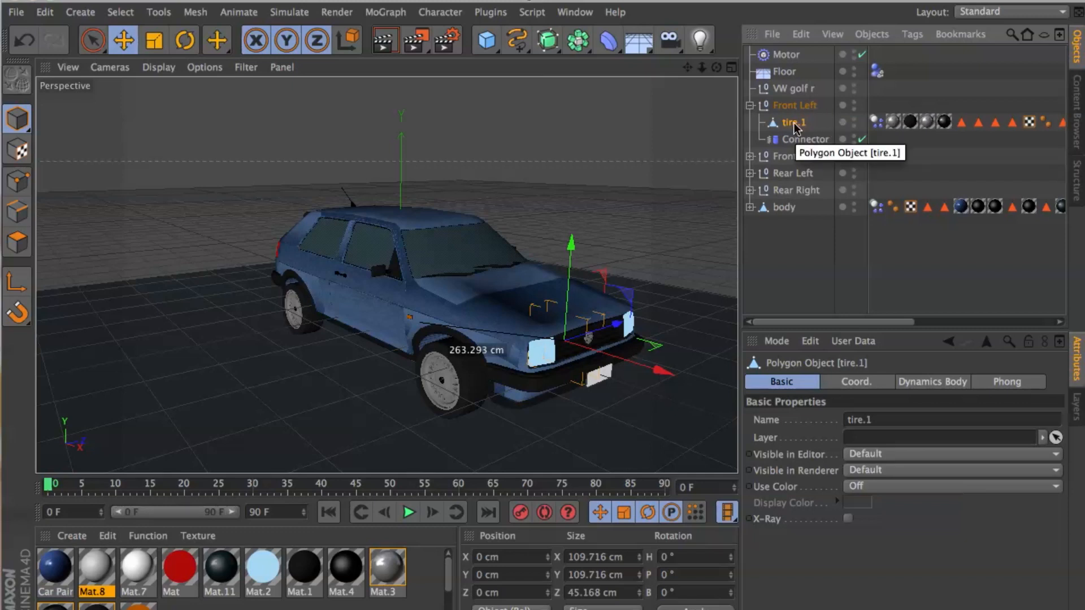
click(790, 56)
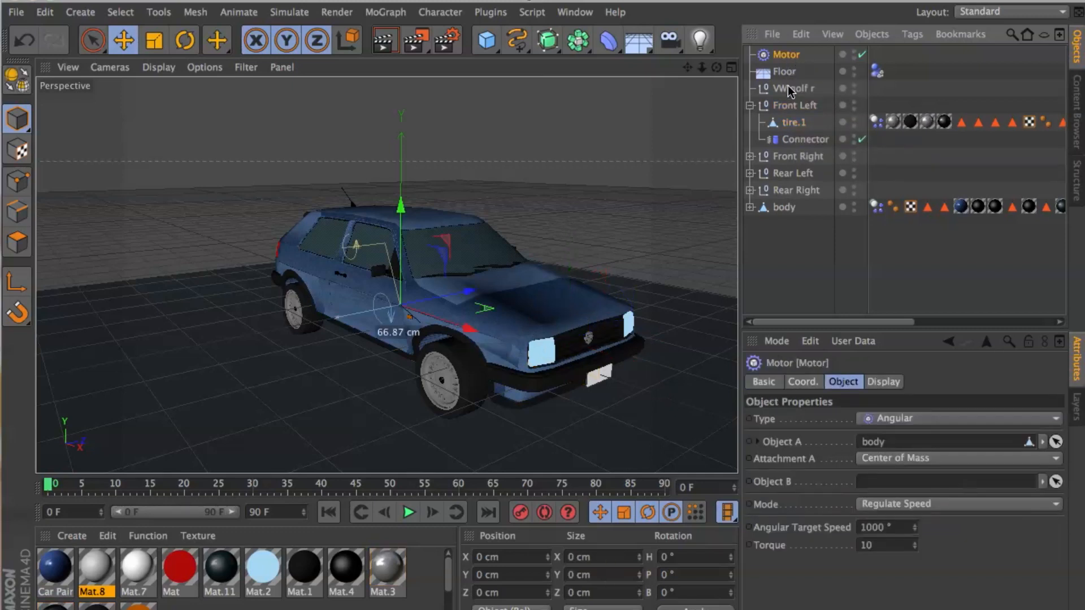
drag(791, 126, 915, 483)
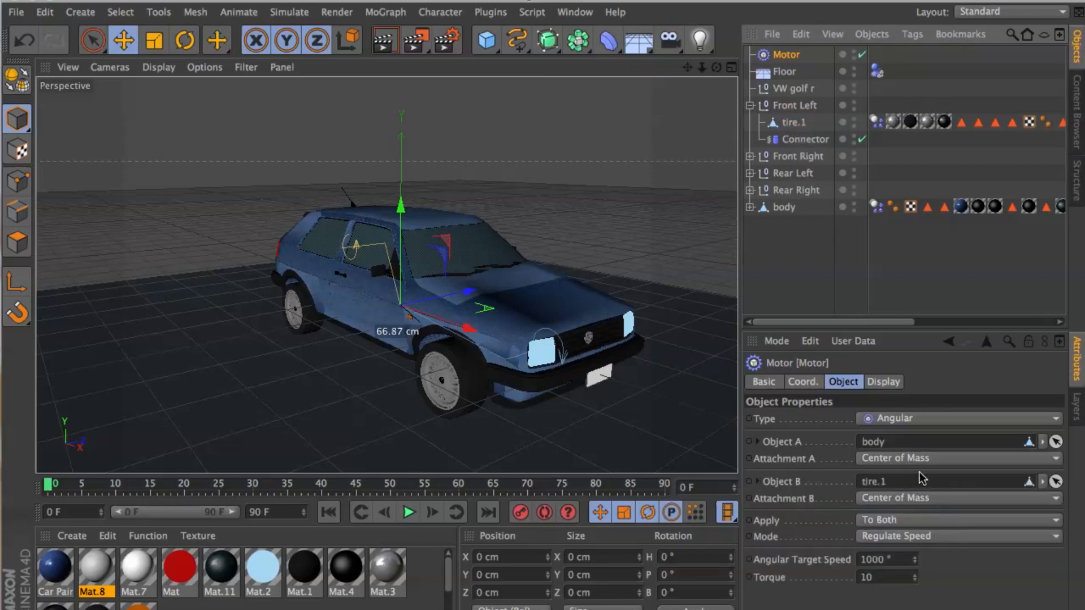
alt+drag(386, 274, 386, 274)
click(750, 107)
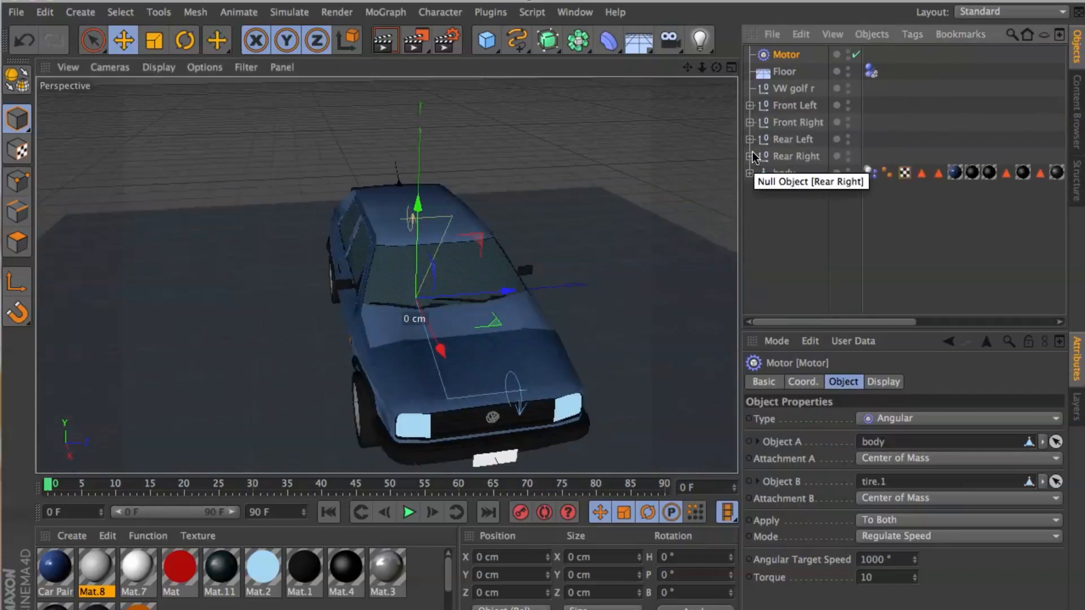
click(1042, 502)
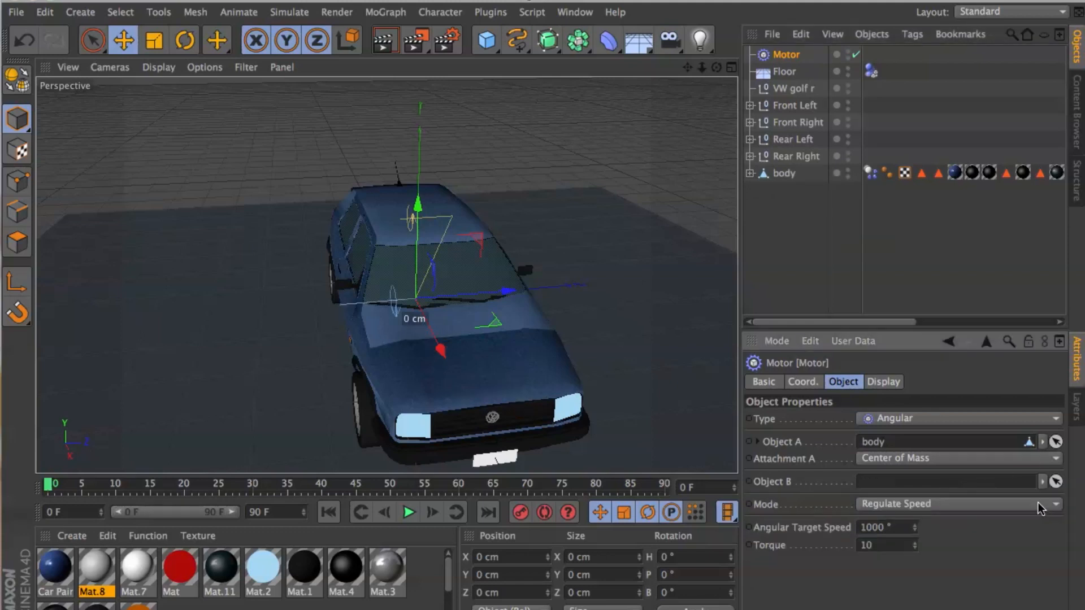
Assign tire.2 from the Rear Left group as the motor's Object B
click(749, 140)
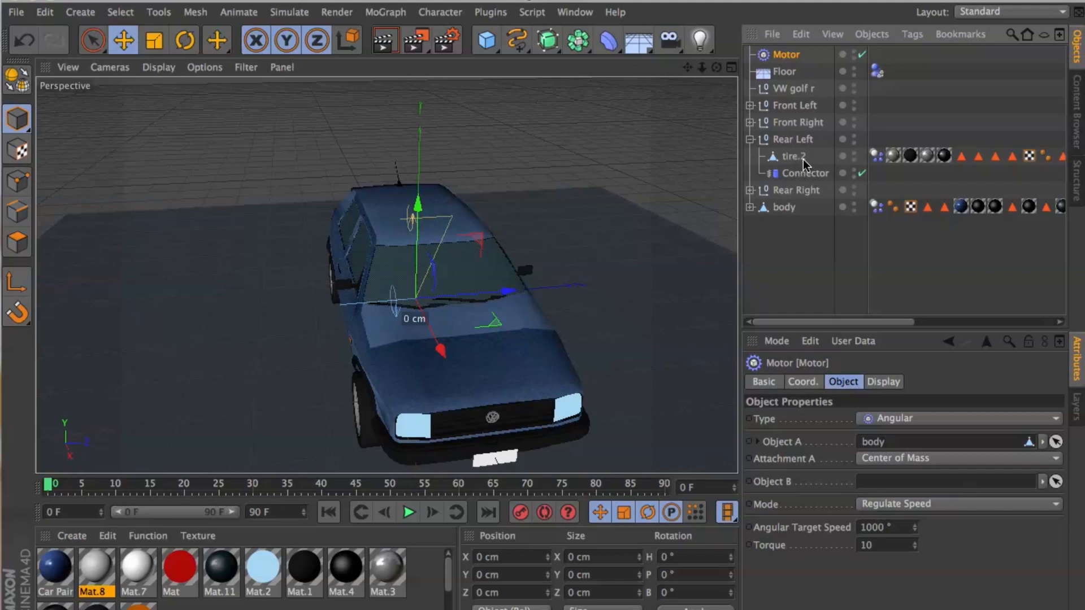
click(750, 123)
click(752, 123)
drag(796, 160, 907, 481)
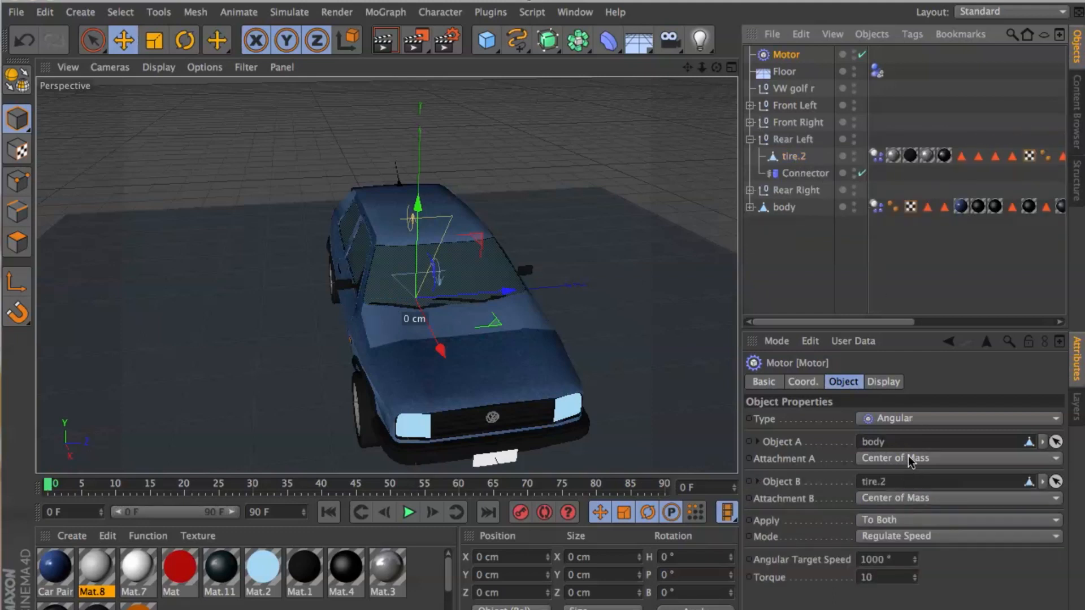
Play the simulation from a side view to check how the motor drives the car, and rewind to the start
drag(716, 66, 599, 70)
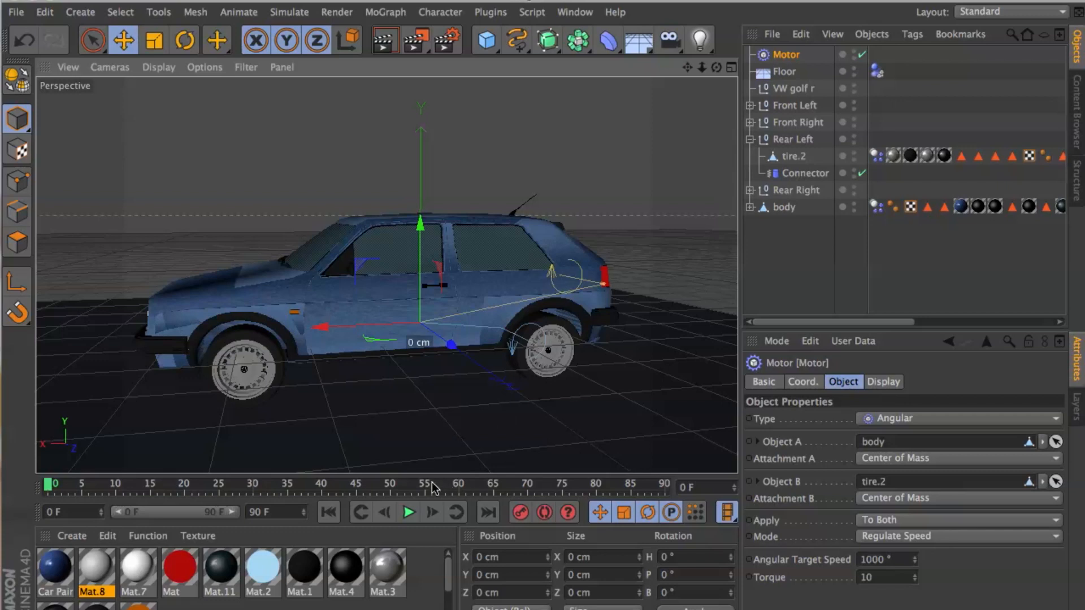
click(410, 512)
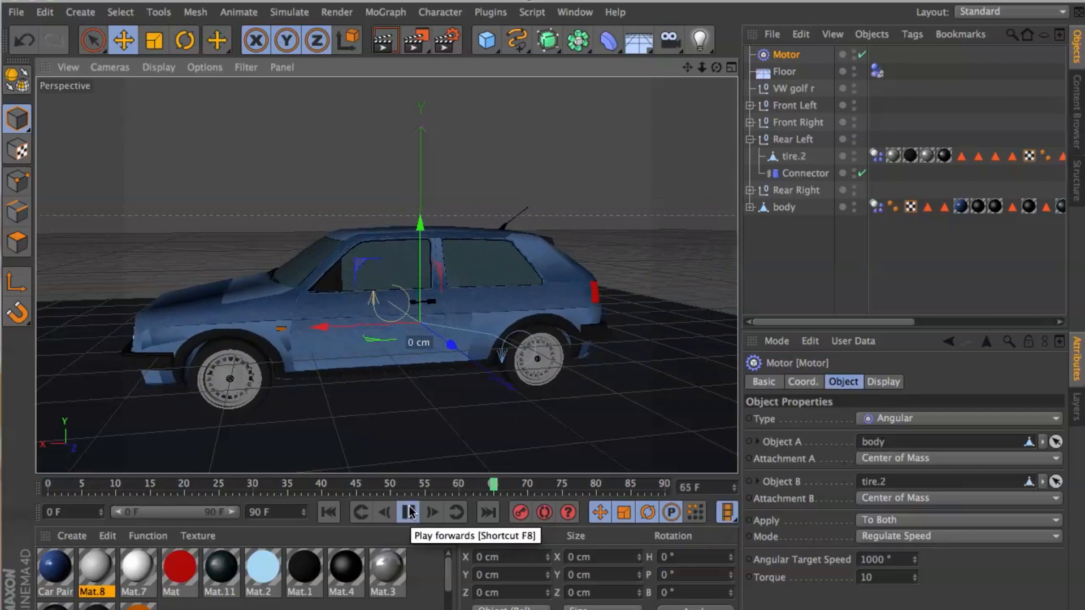
click(409, 512)
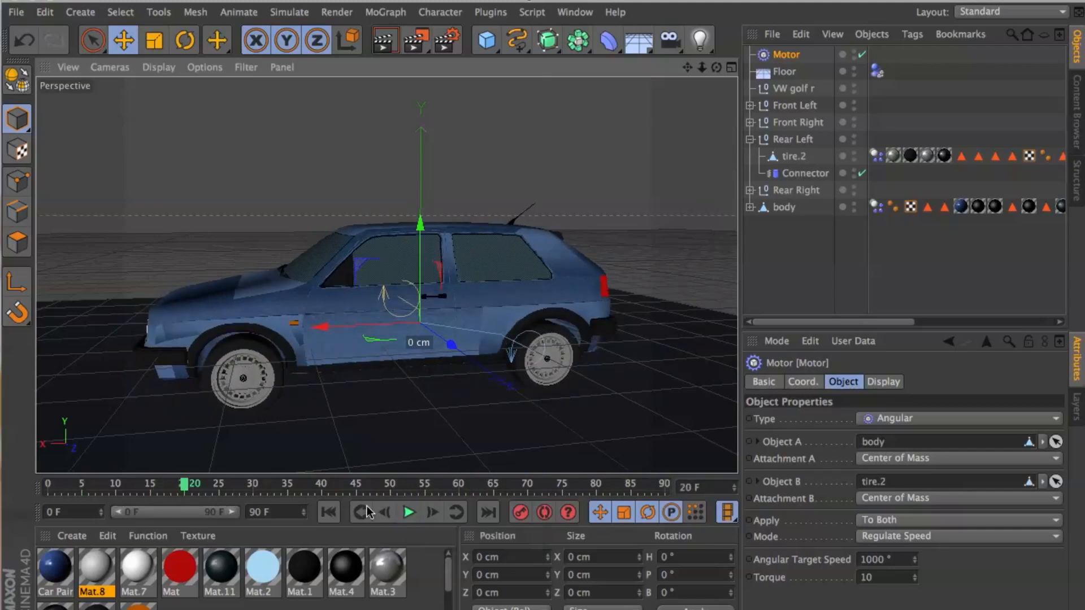
click(329, 512)
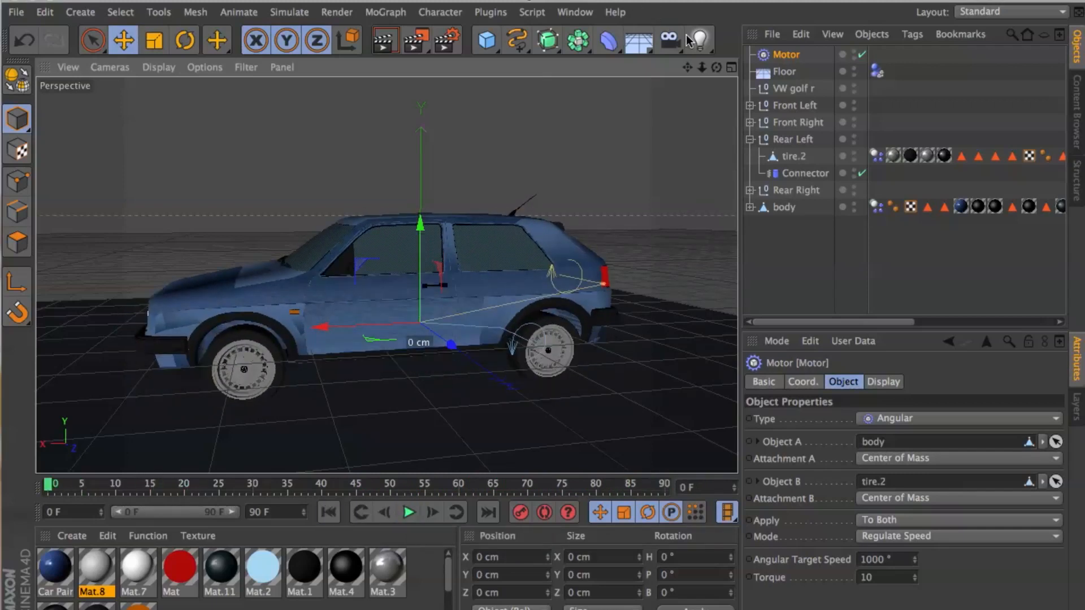
Duplicate the motor, naming the copy Motor 2 and the original Motor 1
mouse_move(716, 67)
mouse_down()
mouse_move(637, 68)
mouse_move(706, 79)
mouse_up()
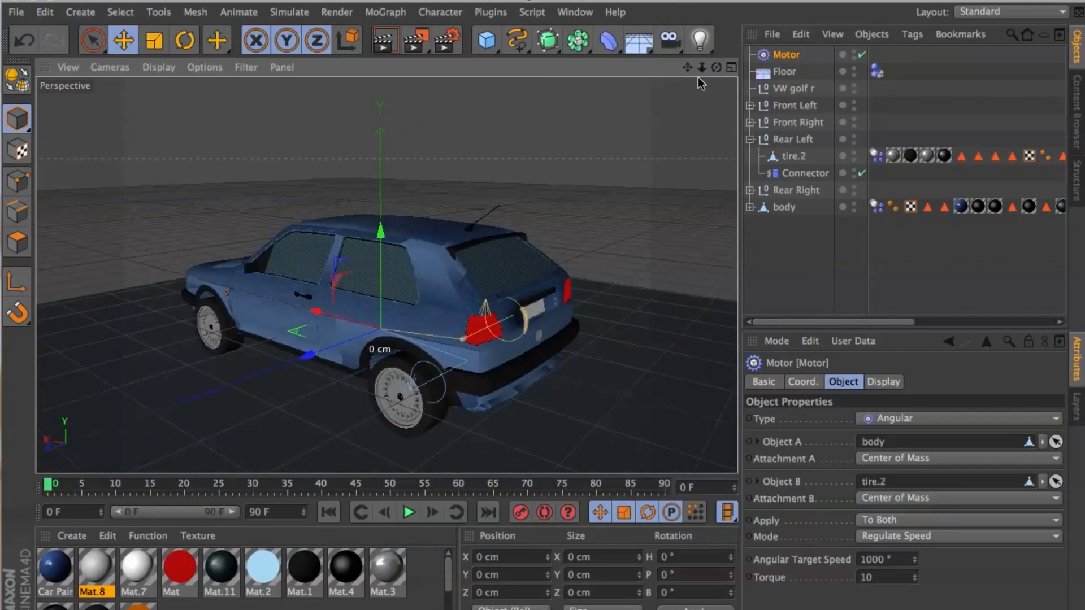
drag(716, 70, 695, 70)
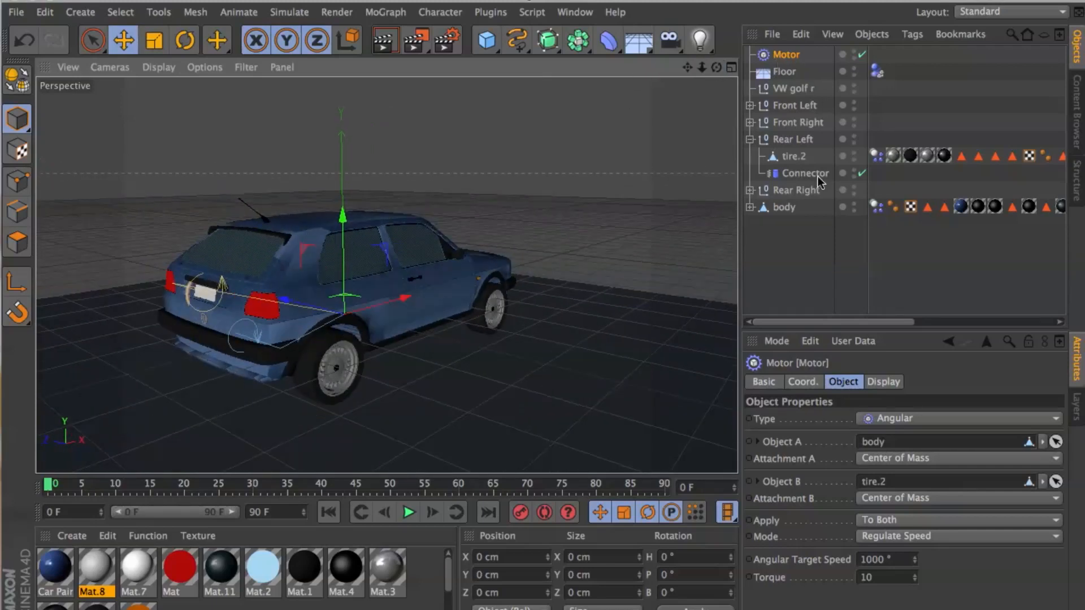
click(817, 237)
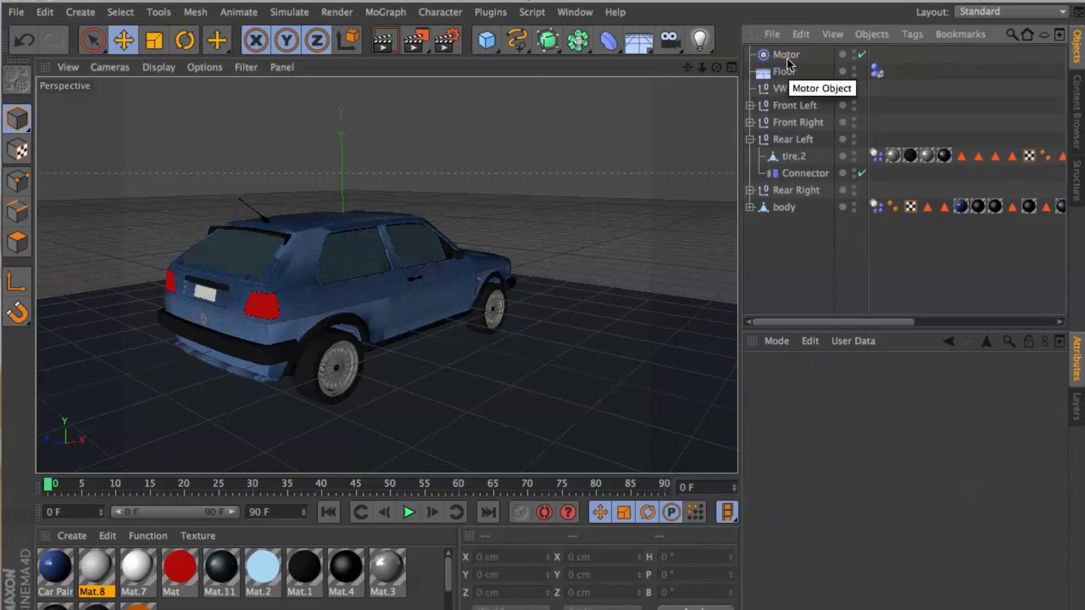
ctrl+drag(788, 59, 790, 77)
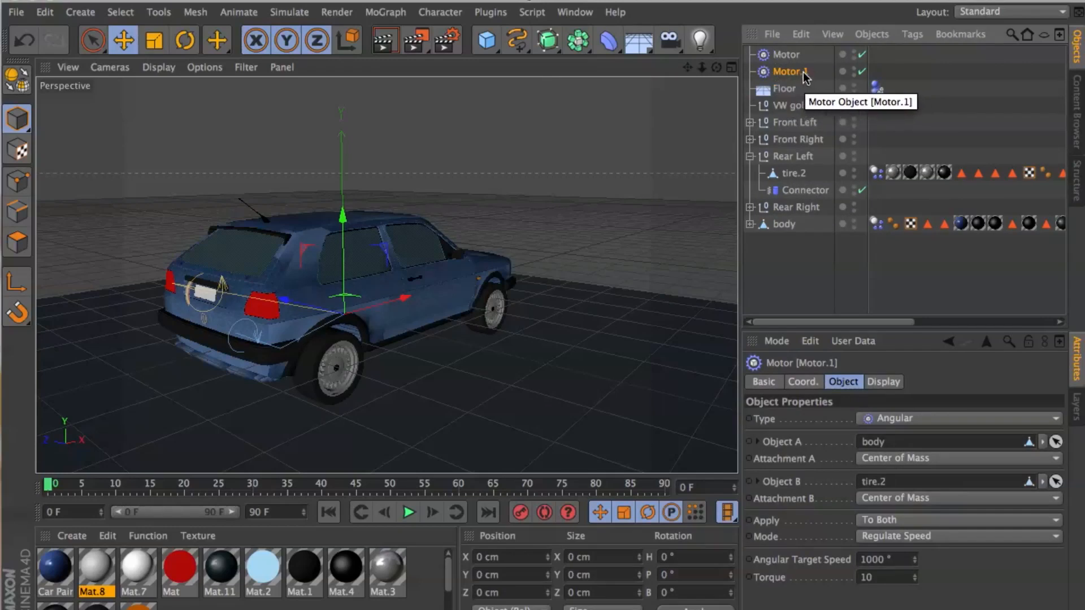
double_click(805, 76)
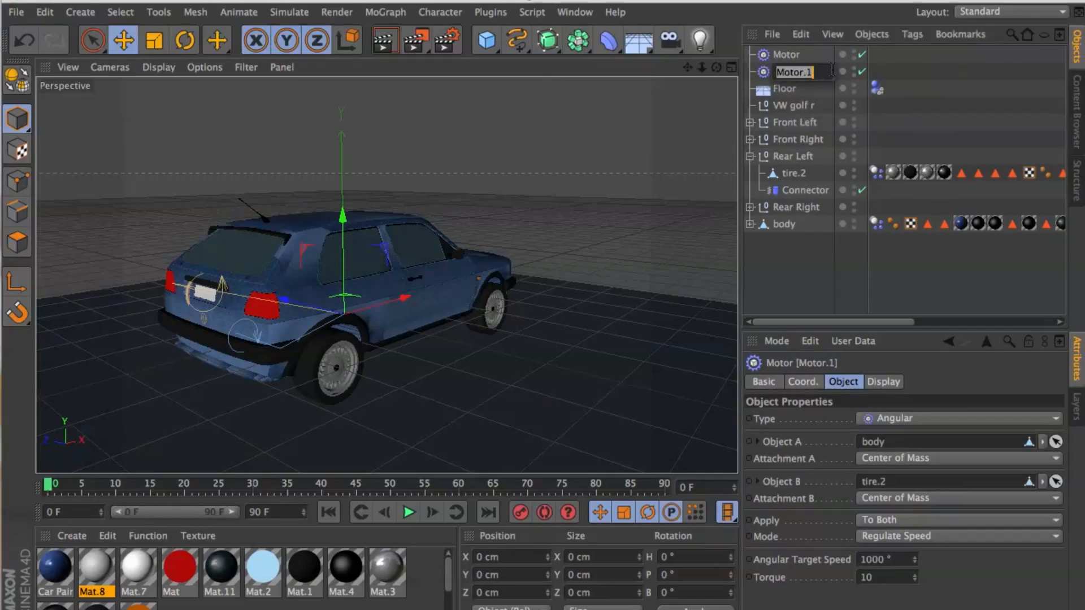
click(833, 70)
click(816, 277)
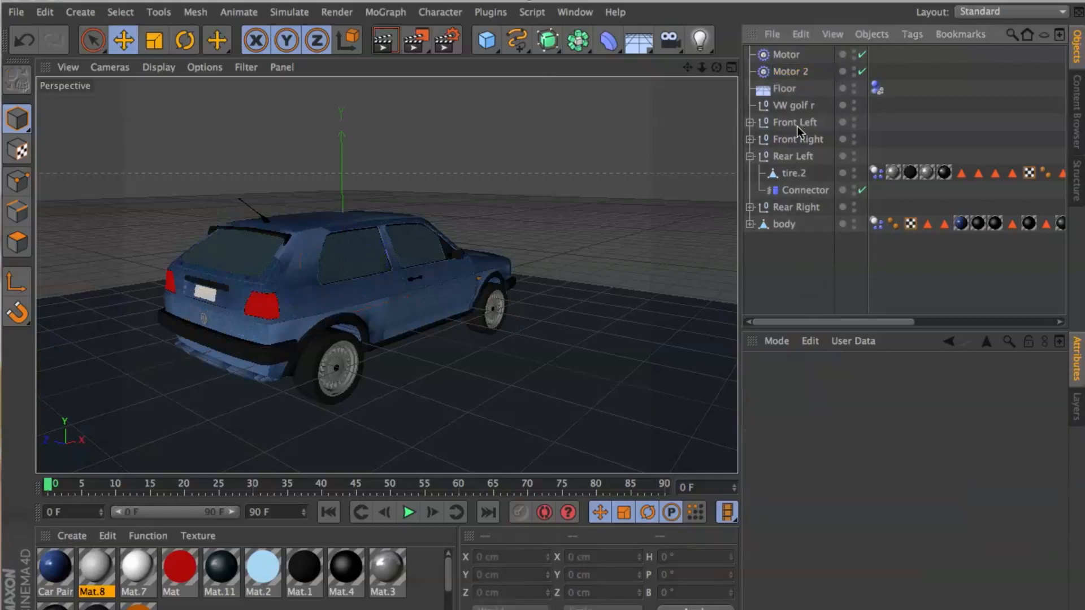
double_click(800, 56)
text(1)
click(777, 276)
Assign tire.3 from the Rear Right group as Motor 2's Object B
click(799, 72)
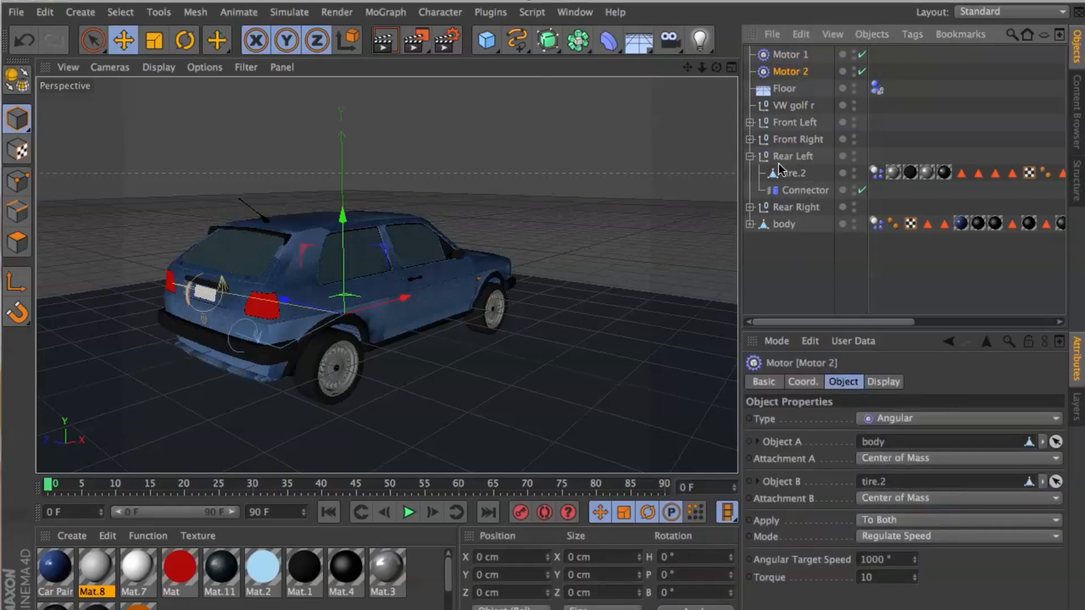
click(750, 157)
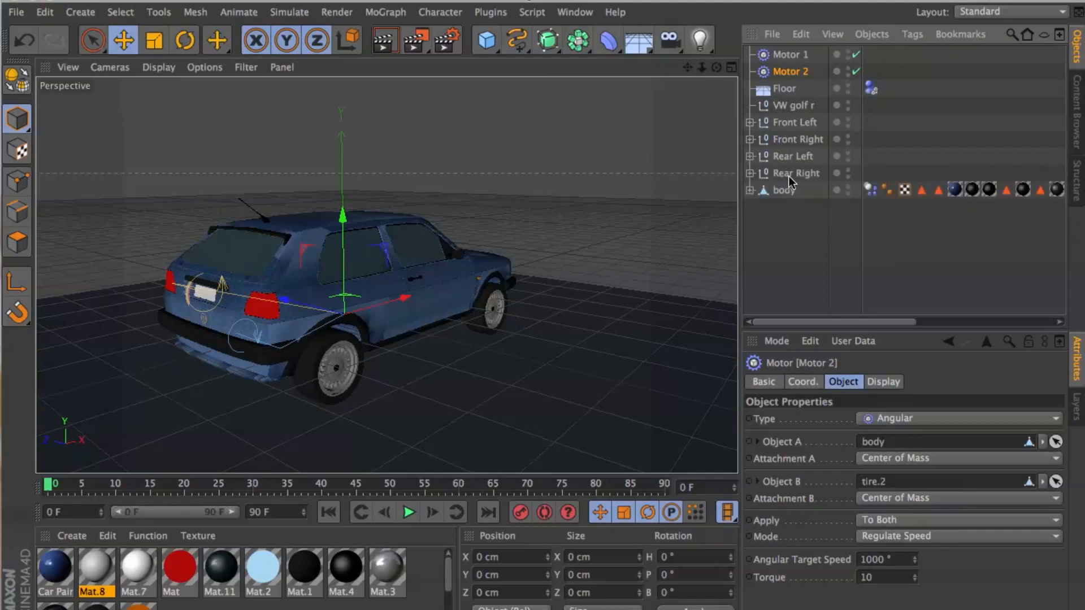
click(750, 173)
drag(798, 191, 871, 482)
drag(717, 66, 570, 70)
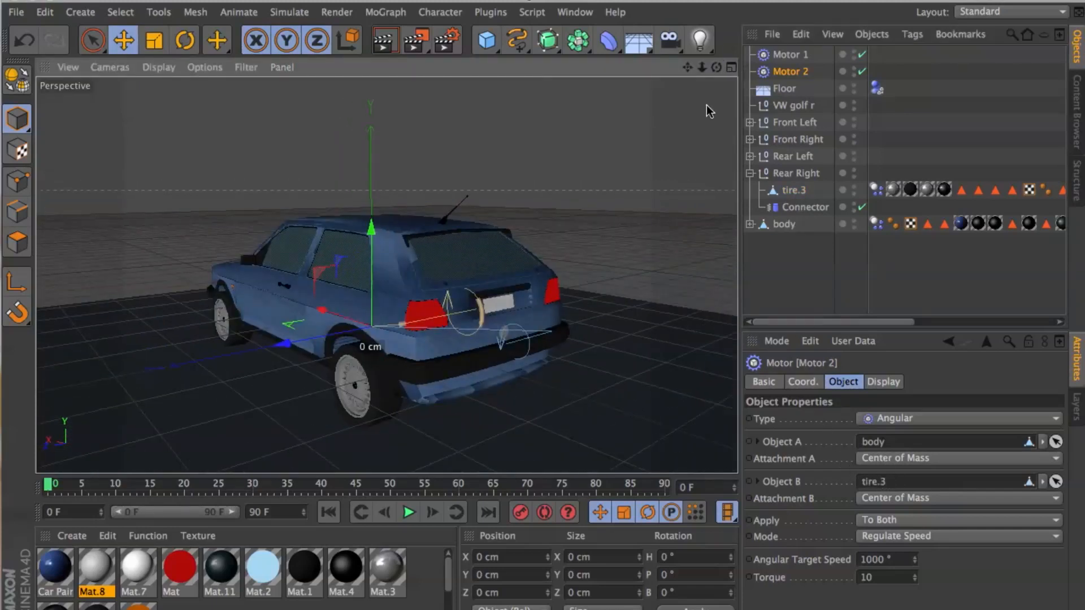
click(816, 280)
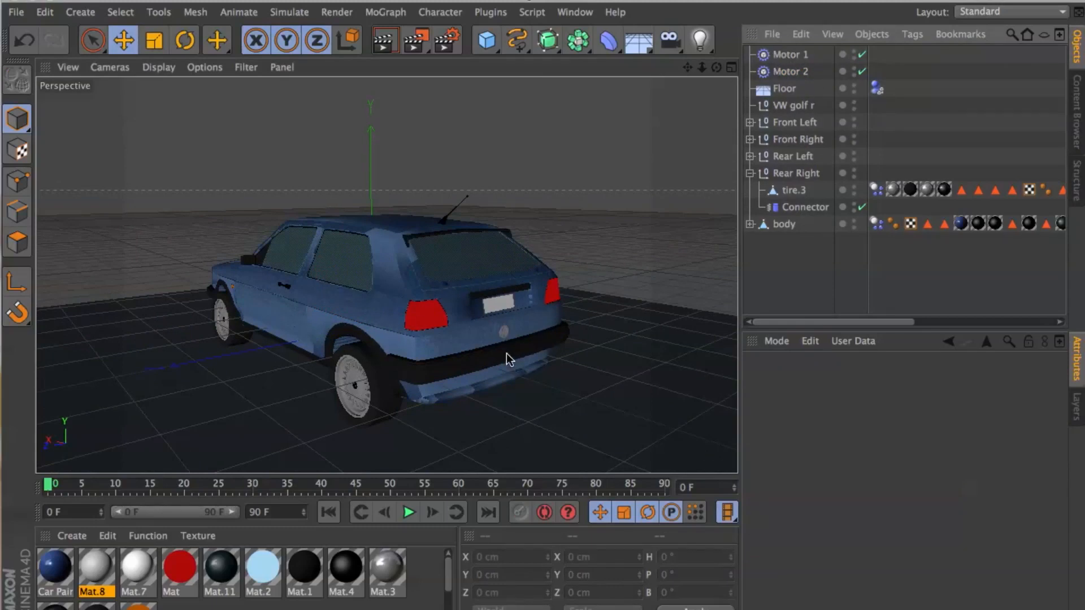
Select both motors, play the simulation from the car's rear side to check the drive, and rewind to frame 0
click(796, 73)
shift+click(803, 53)
drag(717, 68, 601, 59)
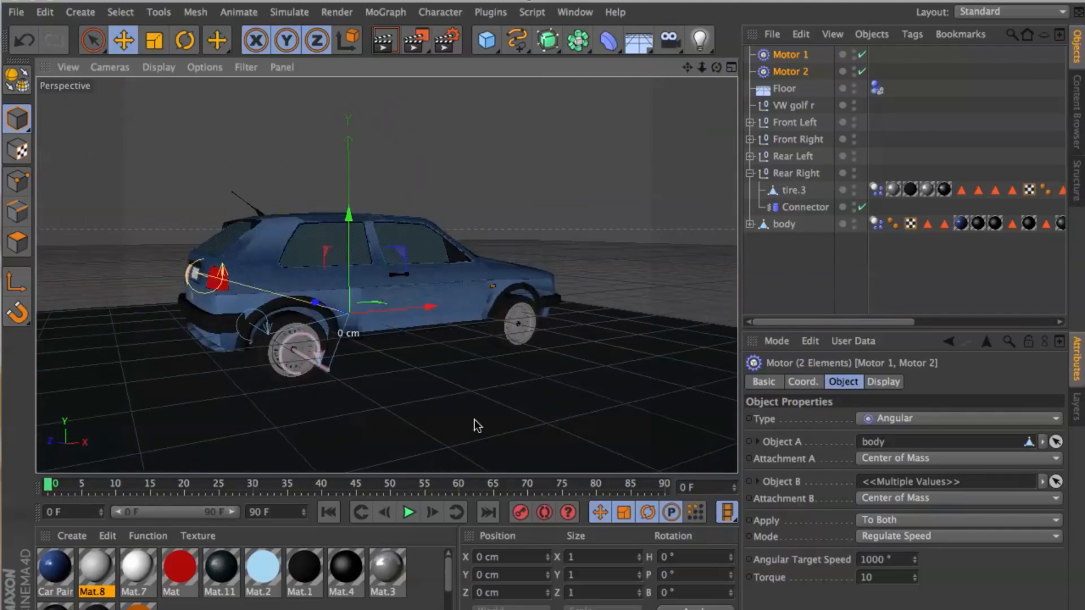
click(408, 513)
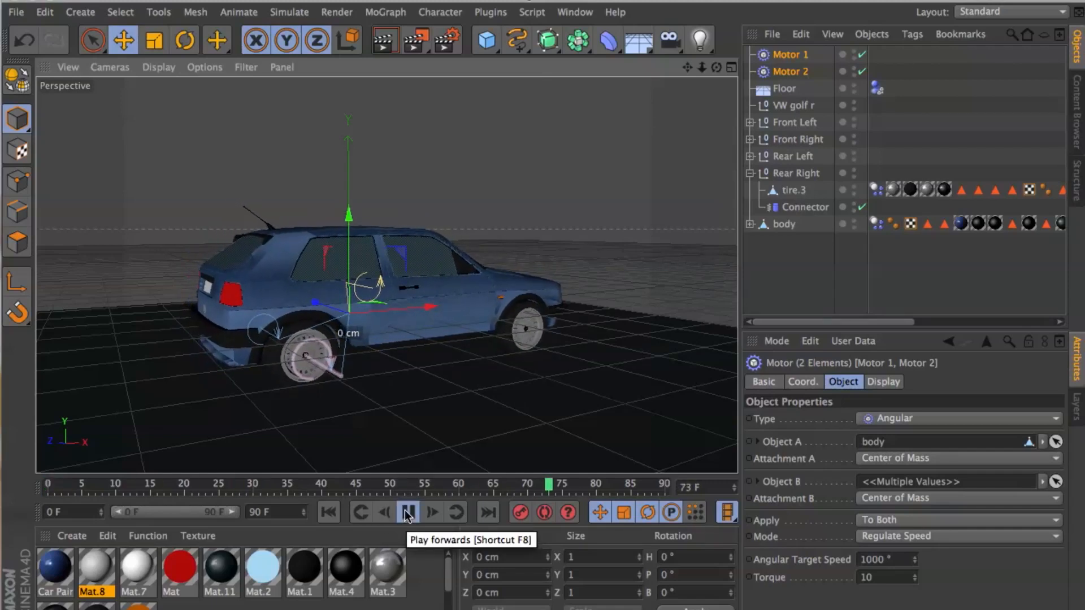
click(408, 513)
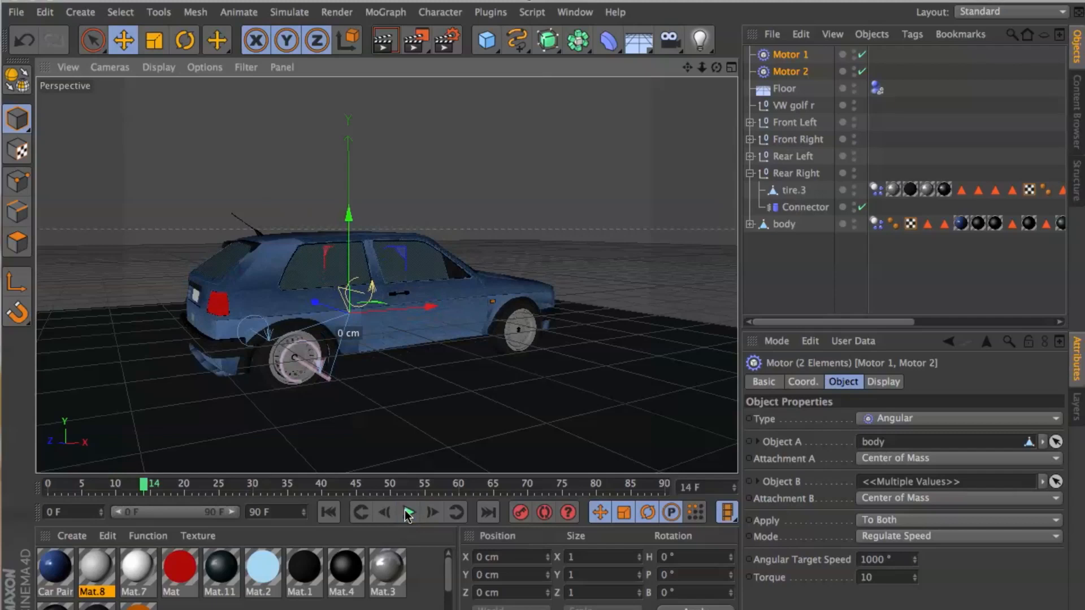
click(336, 514)
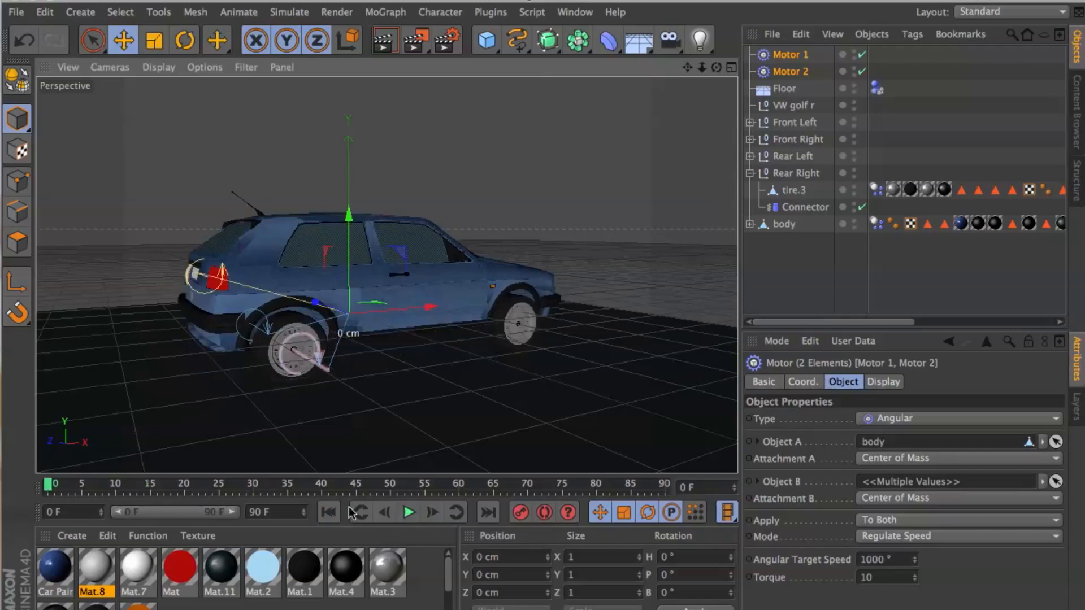
Set the animation's end to frame 250 and extend the preview range to the full length
click(280, 515)
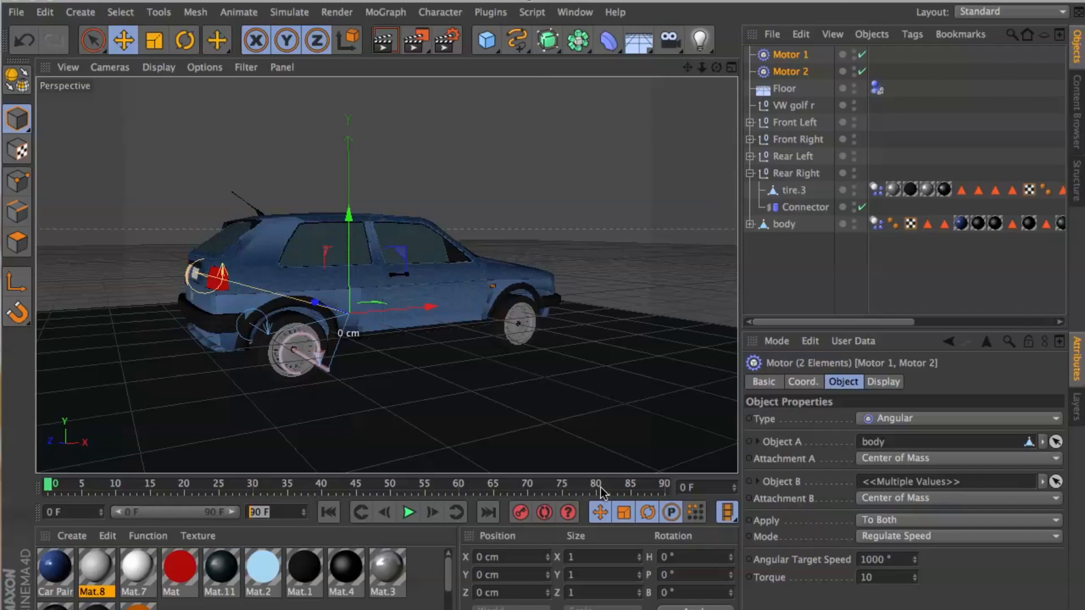
text(250)
key(Return)
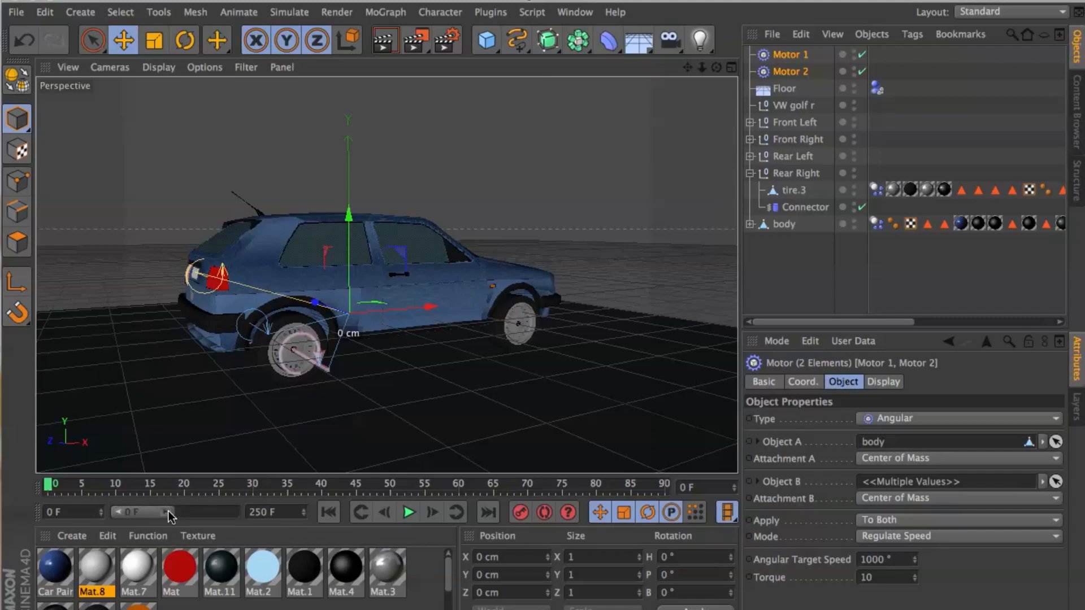
drag(170, 514, 339, 516)
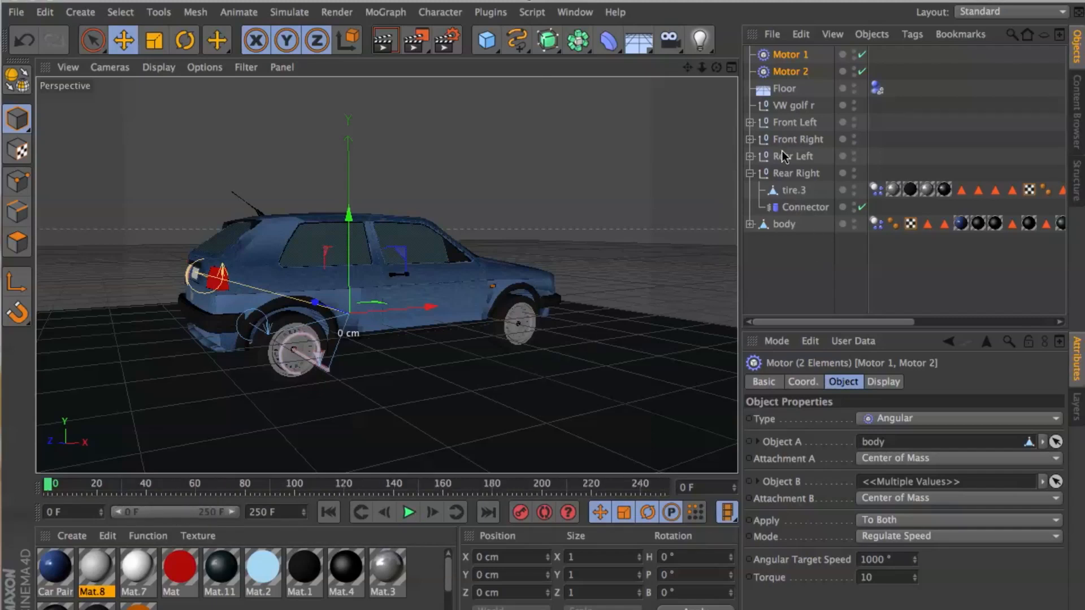
Set the collision friction of the floor's Dynamics Body tag to 100%
click(876, 88)
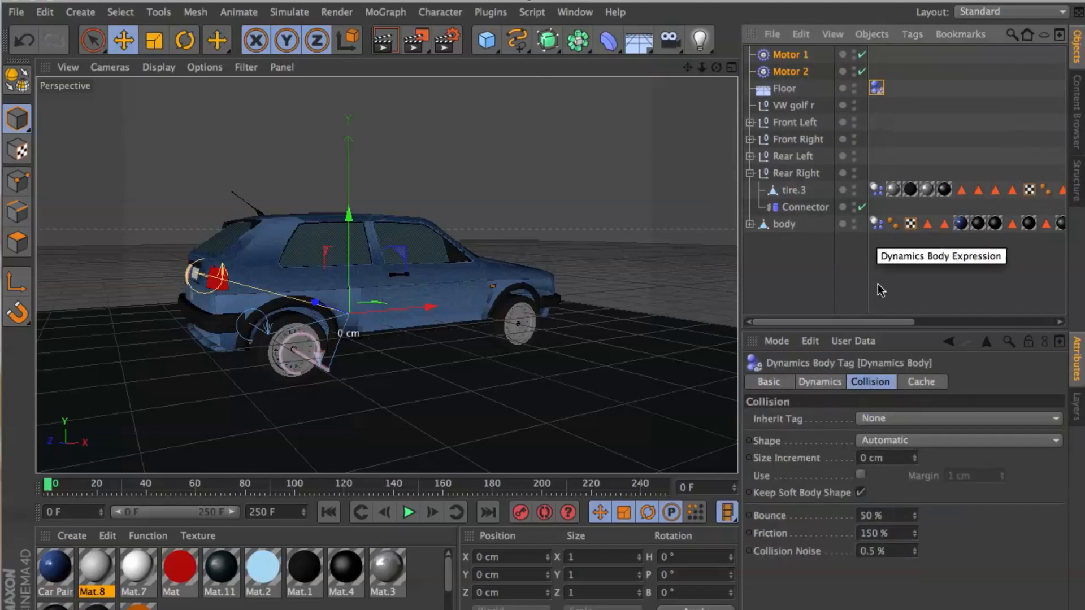
drag(897, 532, 830, 530)
text(100)
key(Return)
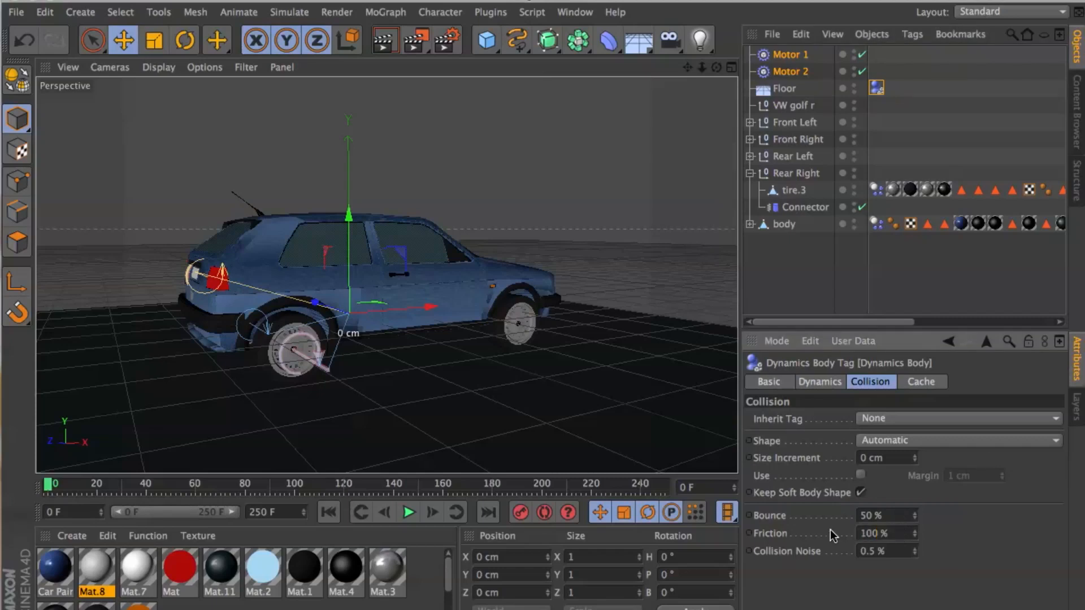
click(812, 267)
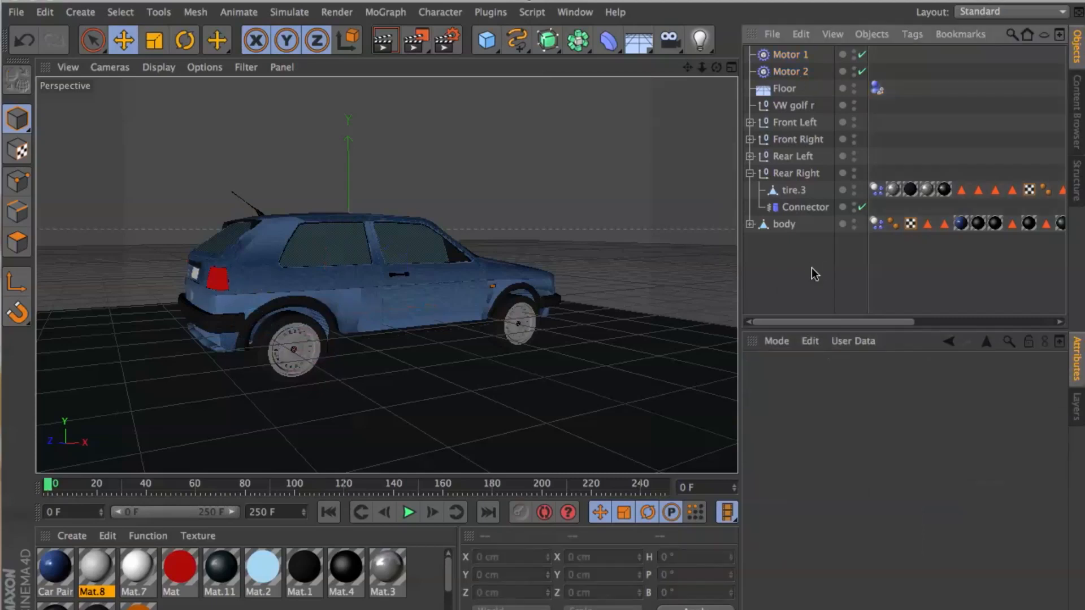
Play the longer simulation to check how the car drives across the floor, and return to the first frame
click(408, 512)
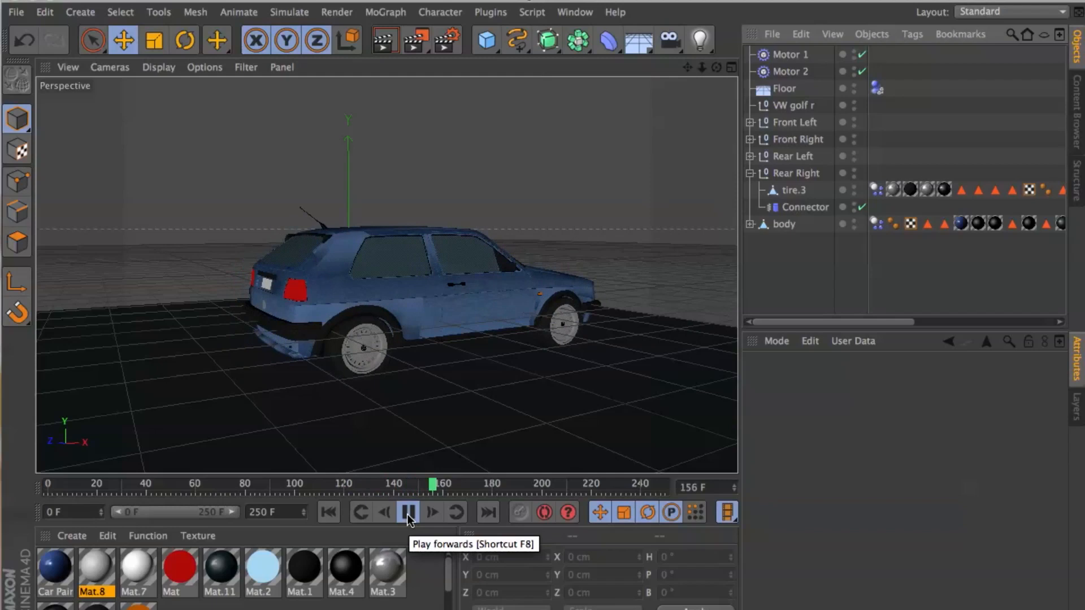
click(408, 513)
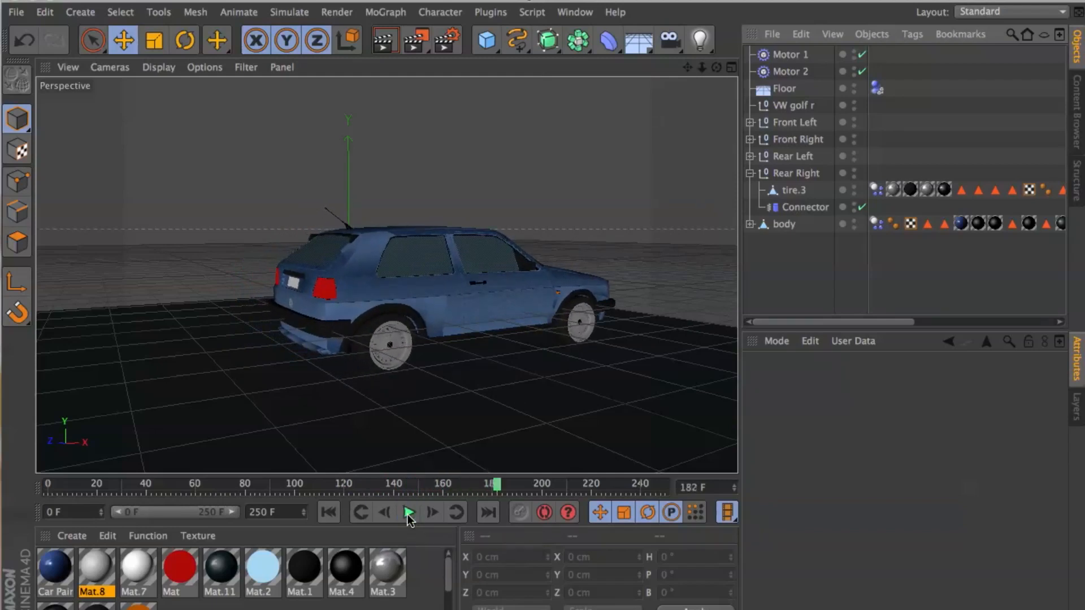
click(329, 513)
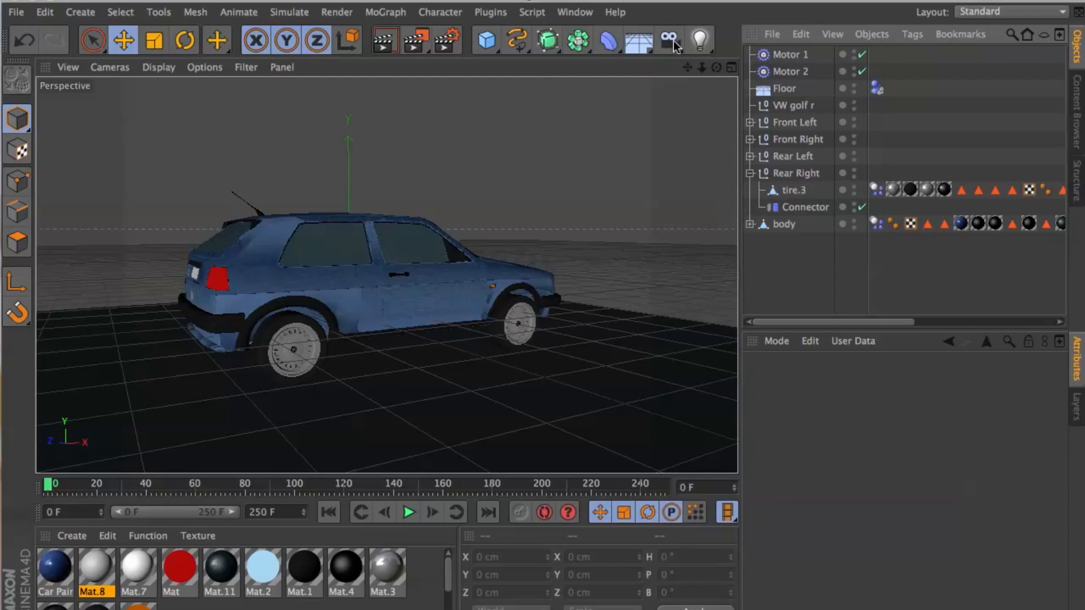
Select all four tires, tire.1 to tire.4, inside the front and rear wheel groups
drag(718, 68, 628, 68)
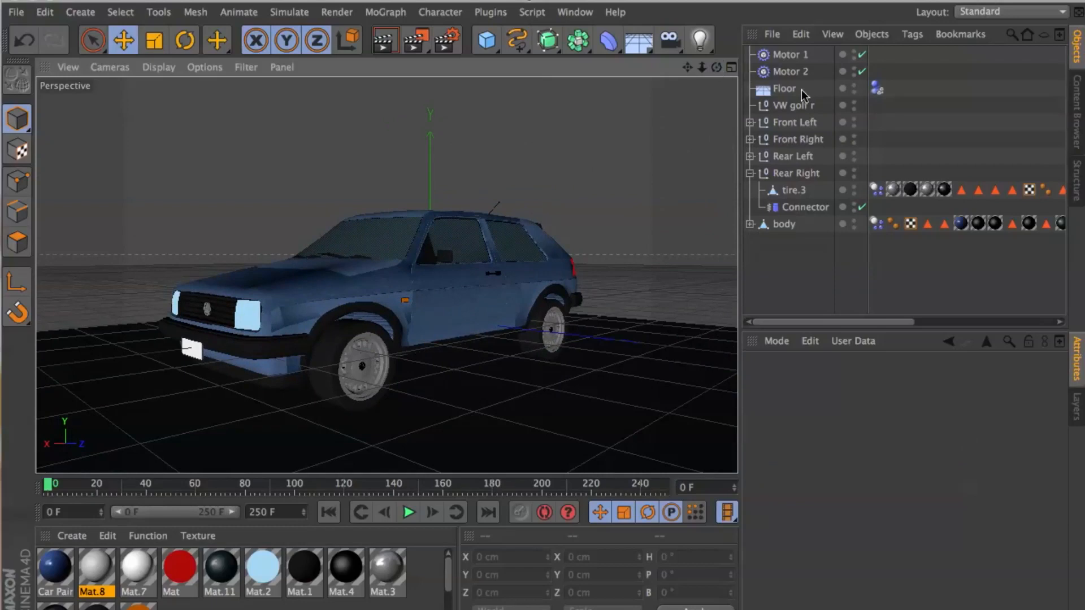
click(750, 173)
click(794, 173)
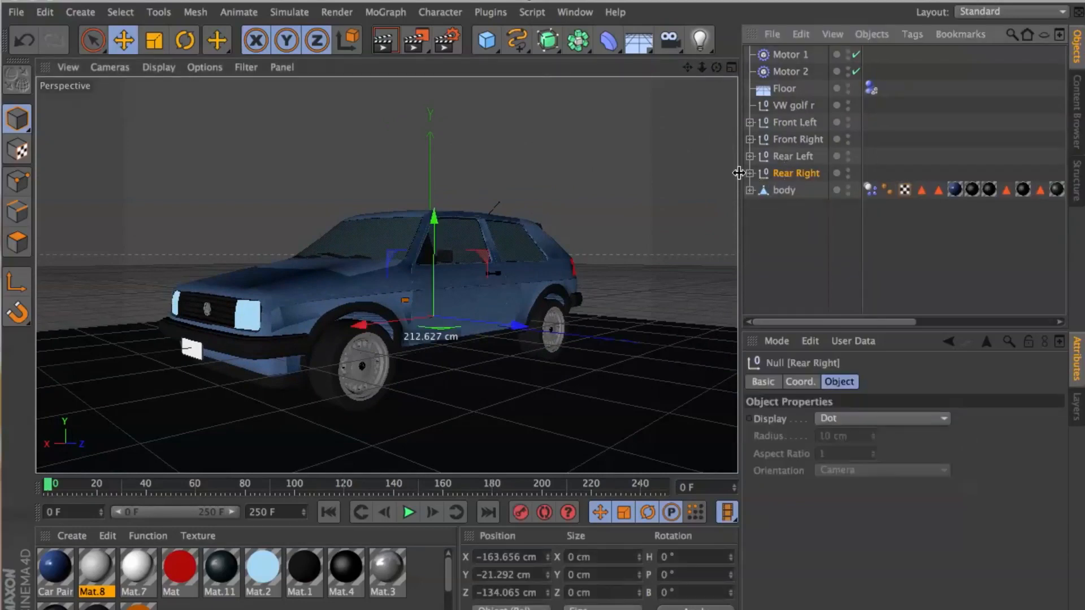
click(750, 173)
click(793, 191)
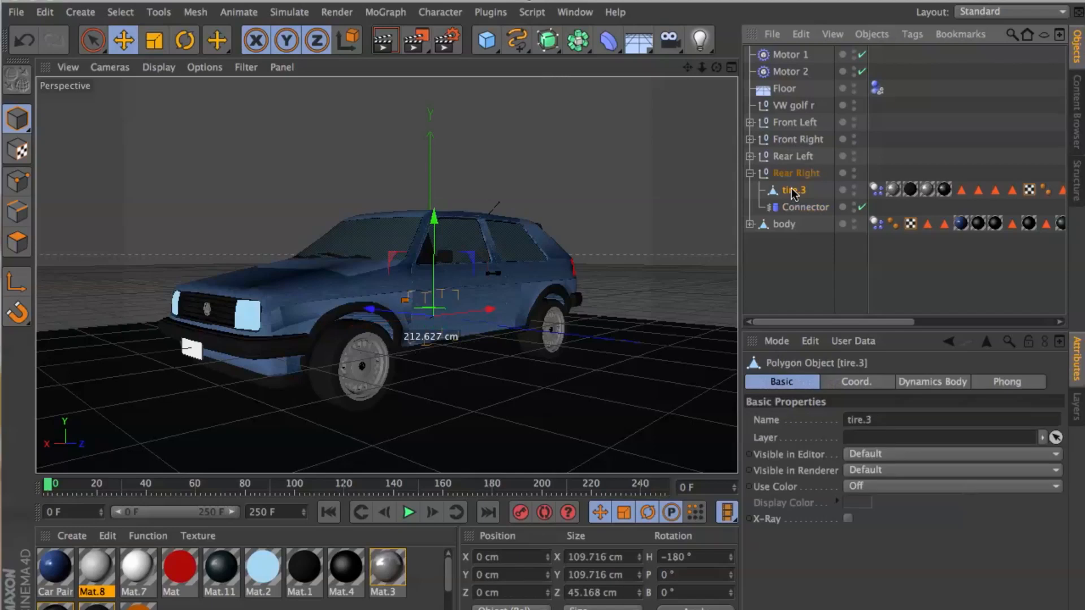
click(751, 157)
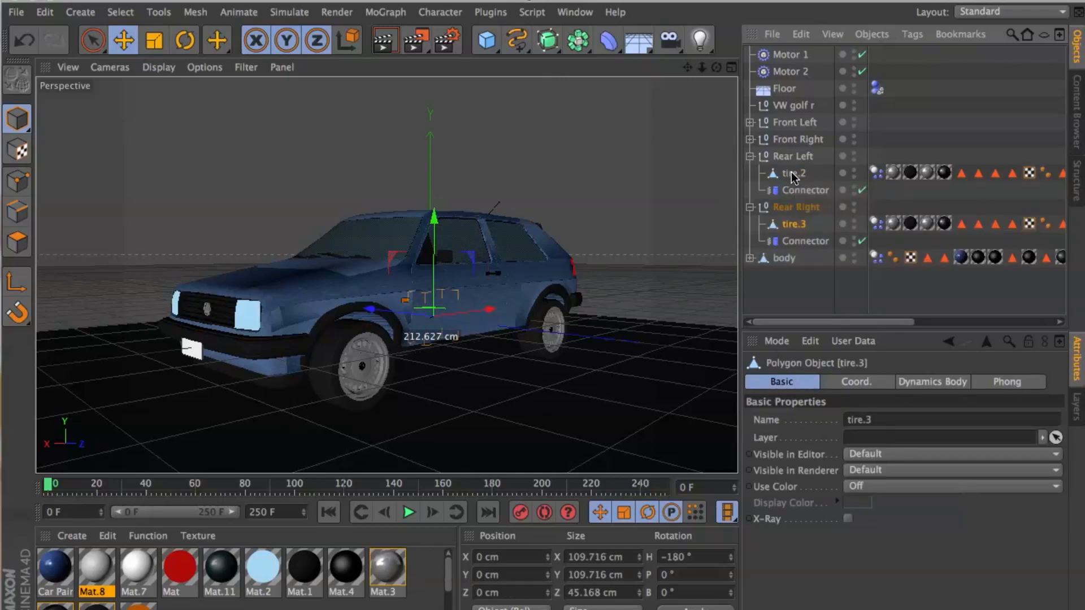
ctrl+click(793, 173)
click(750, 139)
ctrl+click(793, 156)
click(750, 122)
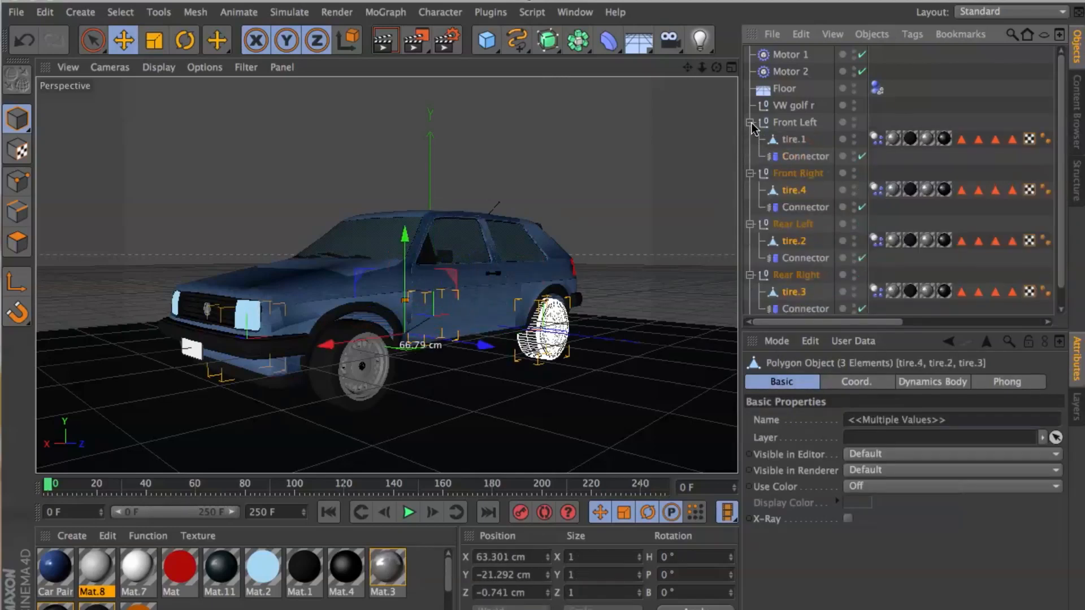
ctrl+click(790, 139)
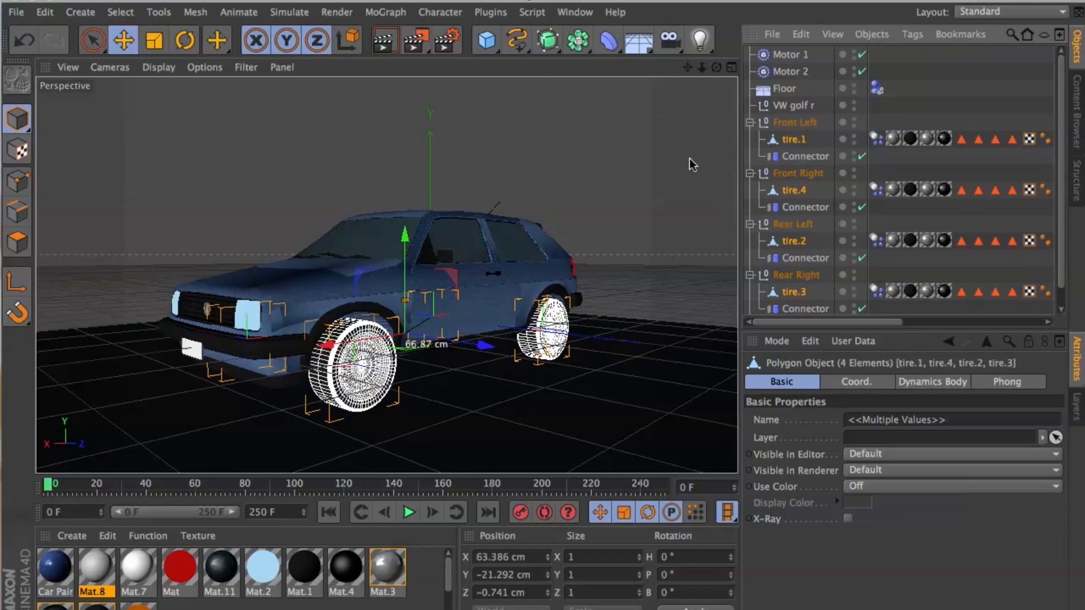
Play the simulation from a close, low view to check how the tires meet the floor, and return to the first frame
drag(704, 74, 688, 90)
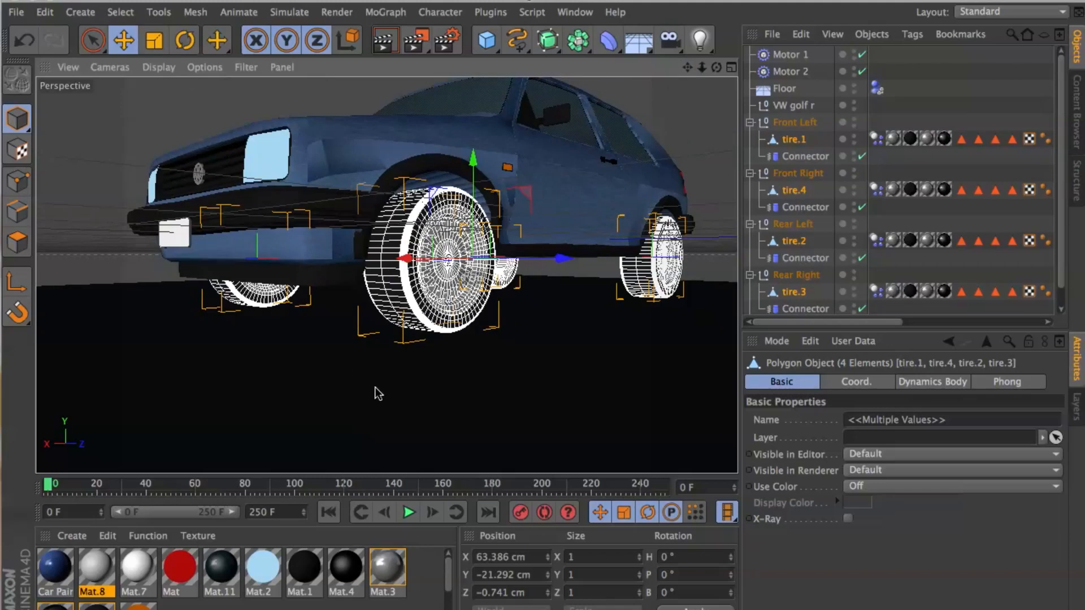
click(408, 513)
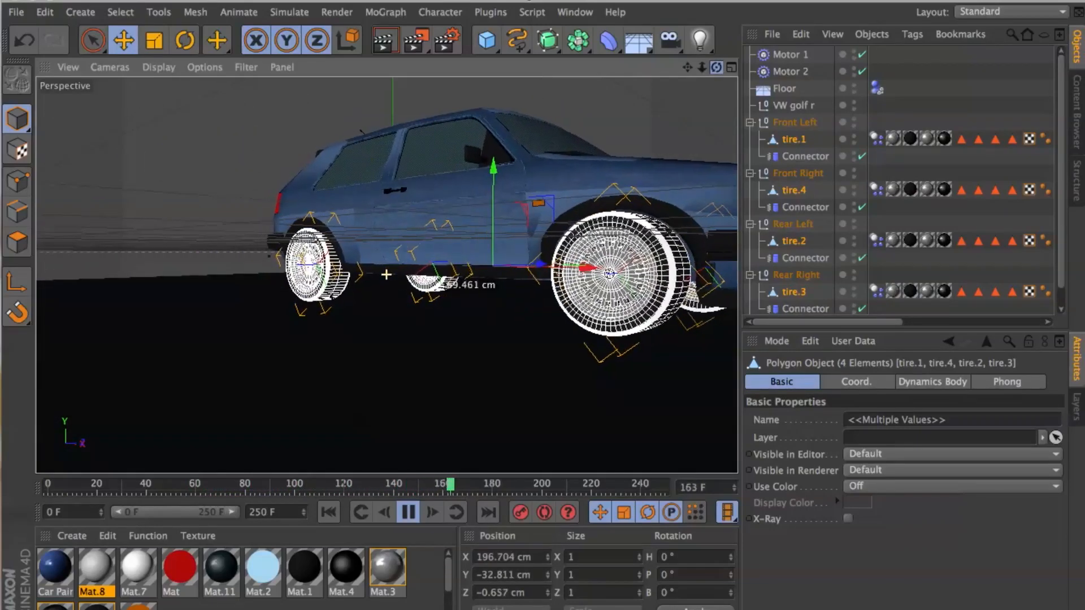
click(406, 513)
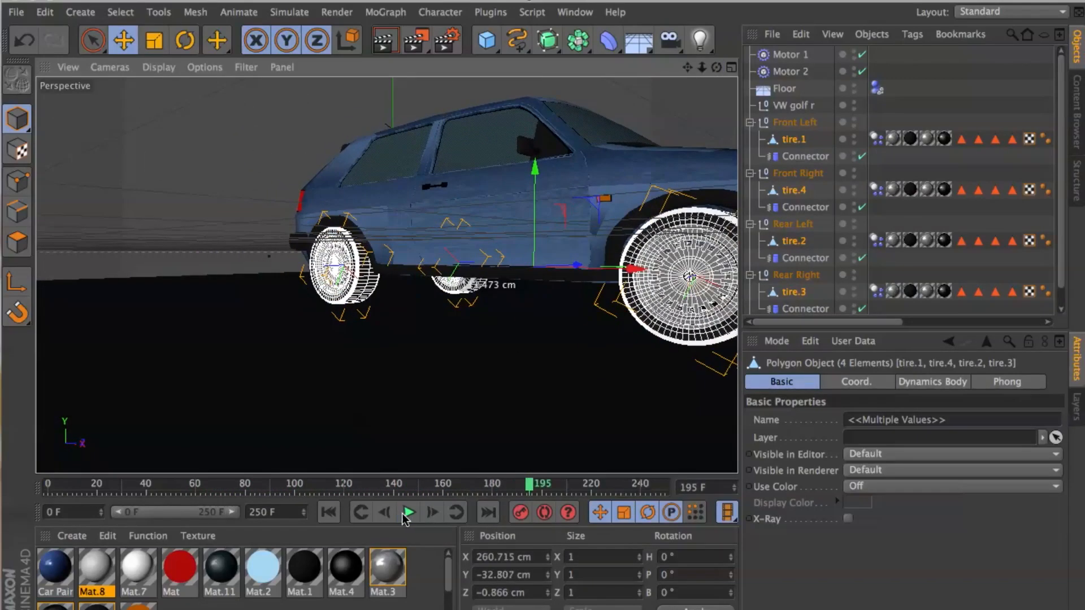
click(329, 512)
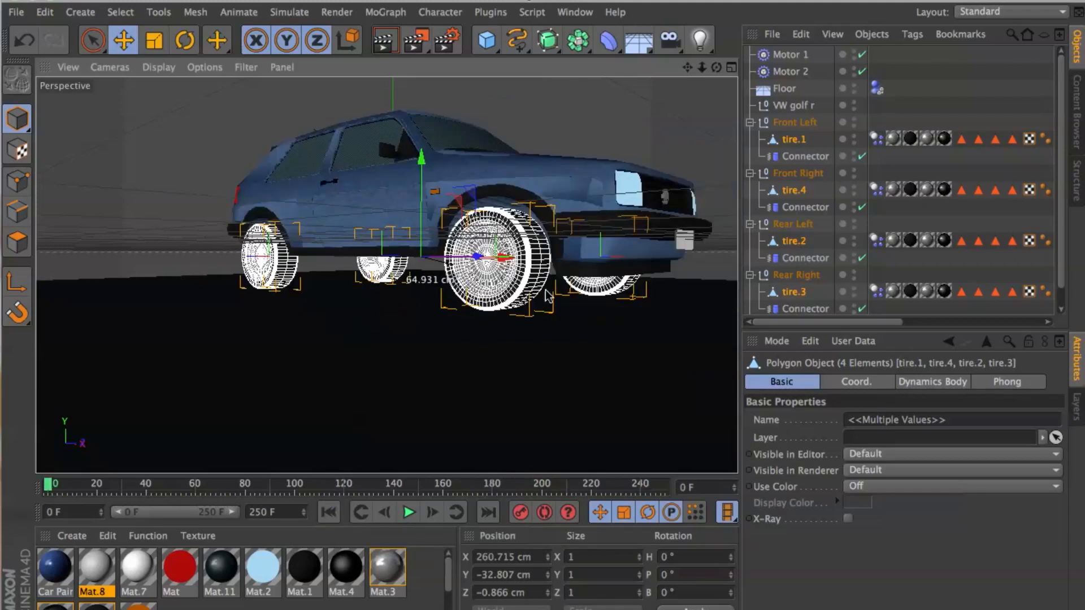
Collapse the Front Left, Front Right, Rear Left and Rear Right groups and clear the selection
click(750, 122)
click(750, 139)
click(750, 156)
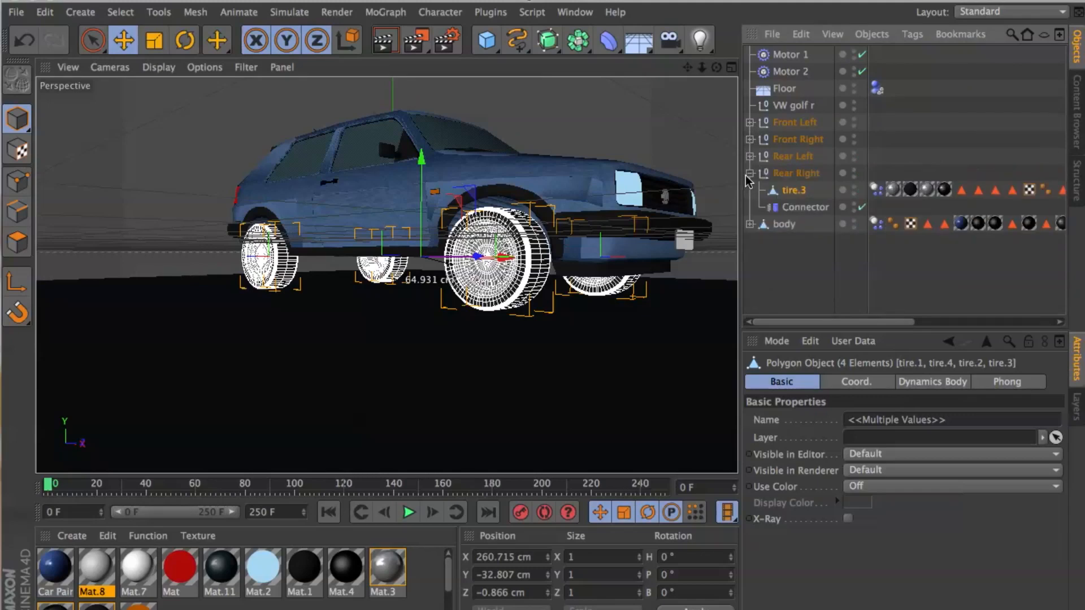
click(750, 173)
click(773, 240)
Set the Angular Target Speed of Motor 1 and Motor 2 to 3000° and their torque to 100
drag(688, 67, 577, 149)
drag(817, 73, 795, 56)
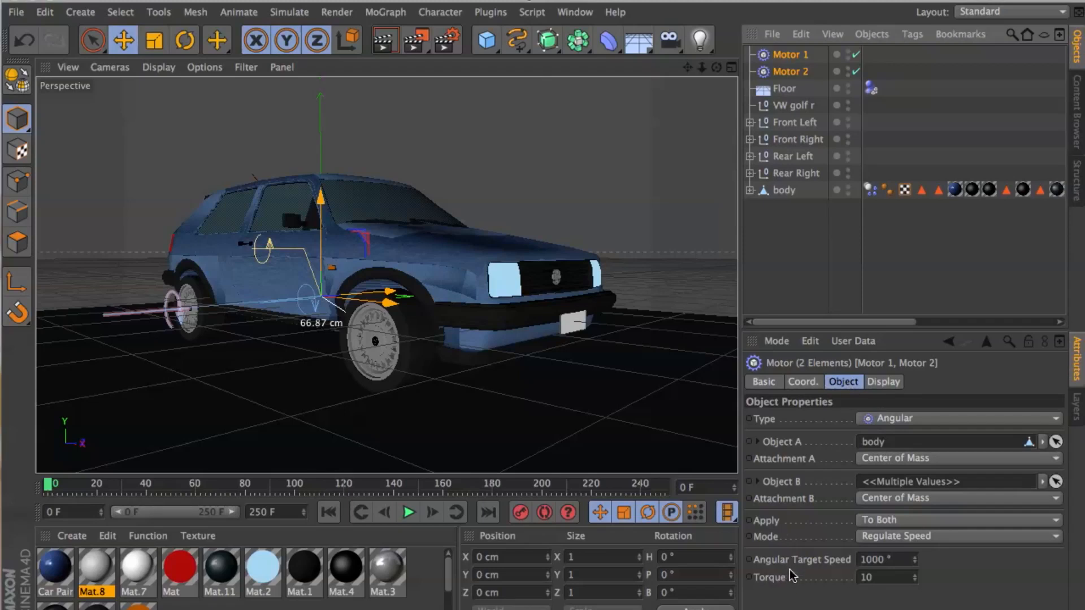
drag(895, 561, 874, 559)
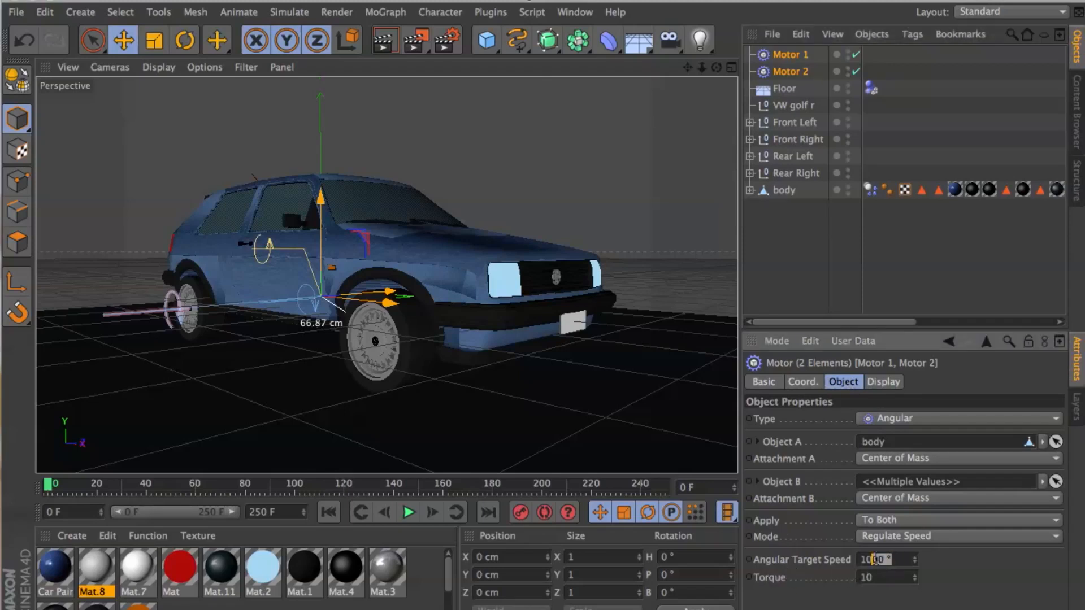
text(3000)
key(Return)
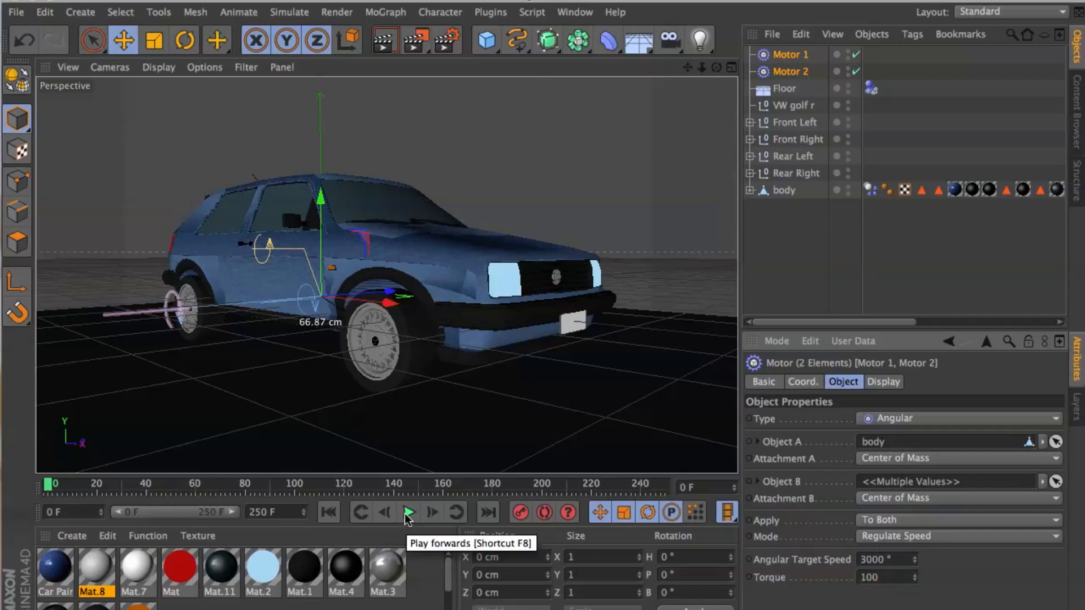
Play the simulation close up and again from a distant rear view to check the car's acceleration, returning to the first frame
click(408, 512)
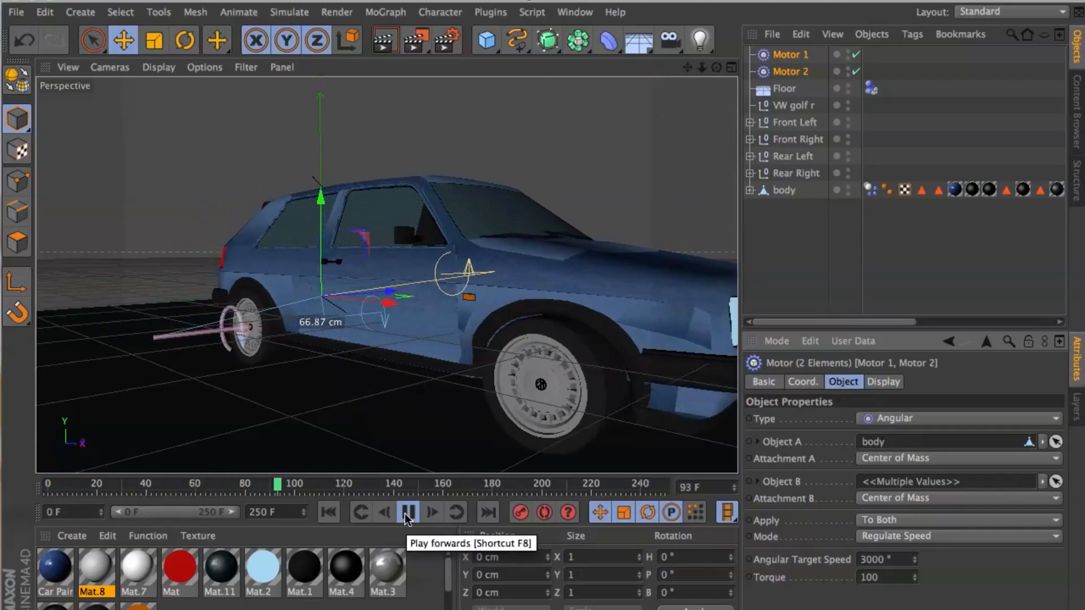
click(408, 513)
click(334, 514)
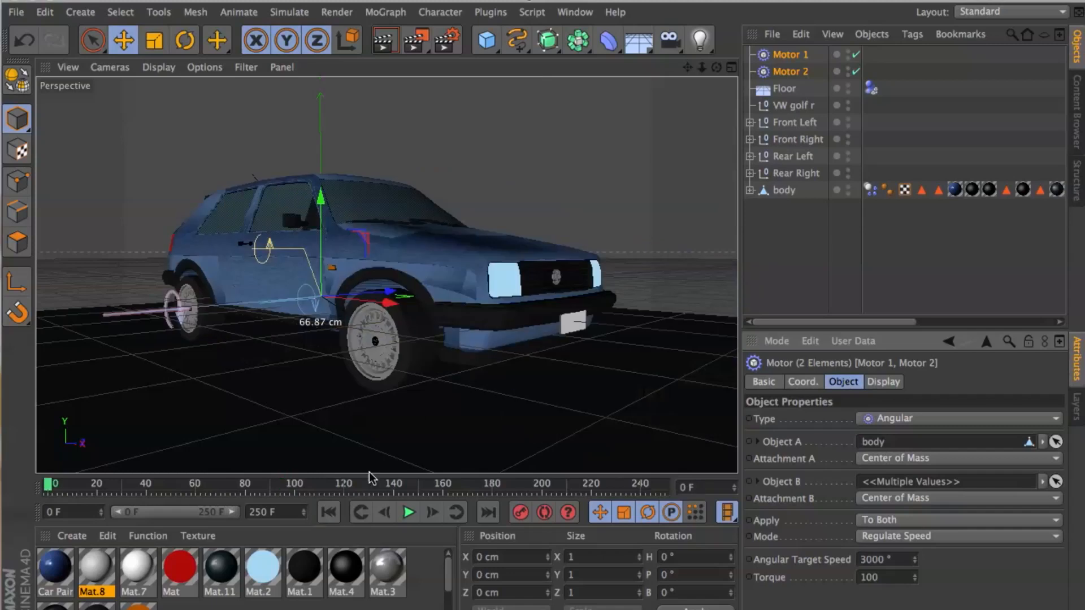
drag(702, 68, 639, 69)
drag(716, 67, 803, 72)
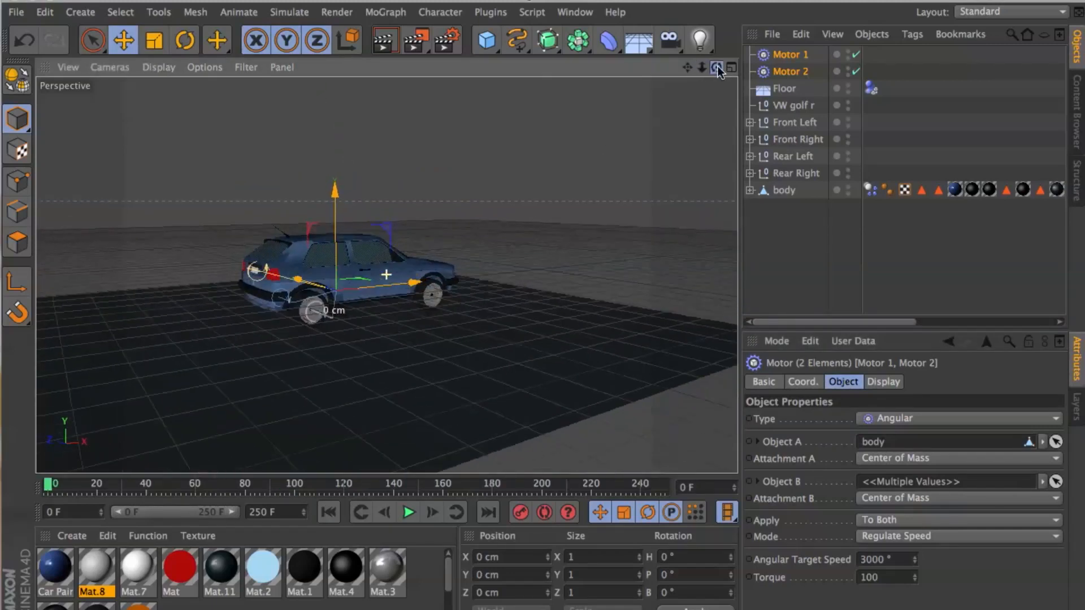
click(408, 512)
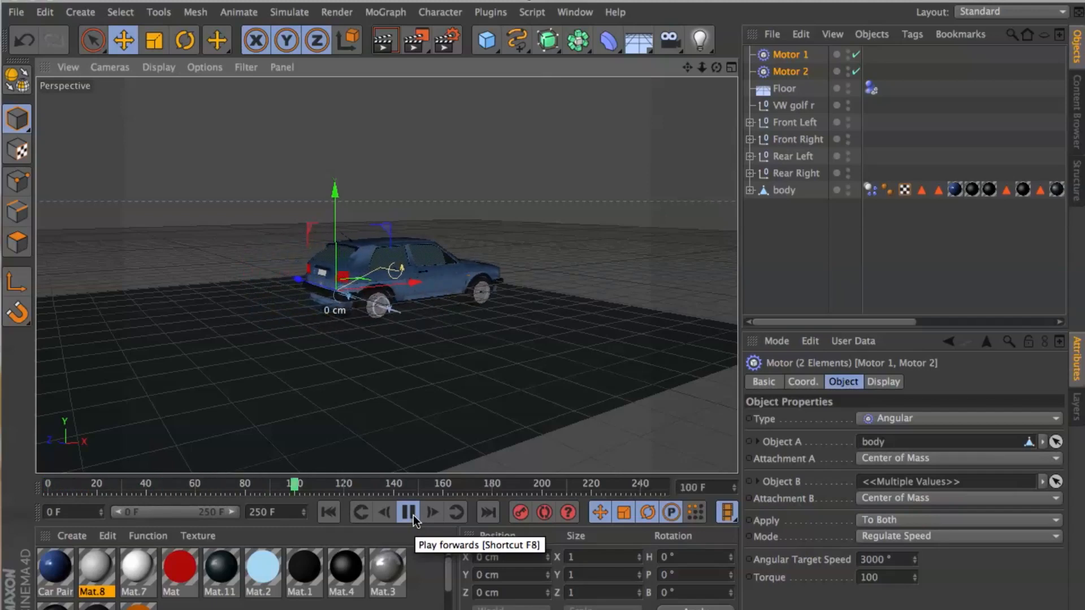
click(408, 513)
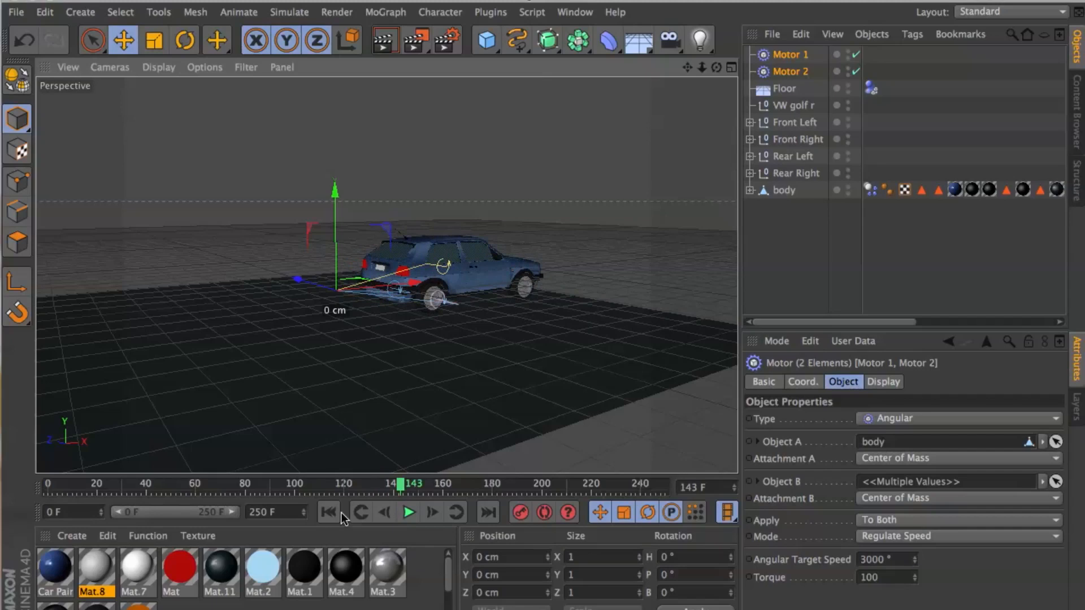
click(328, 513)
Set the torque of both motors to 500, test-play the simulation and return to the first frame
double_click(861, 583)
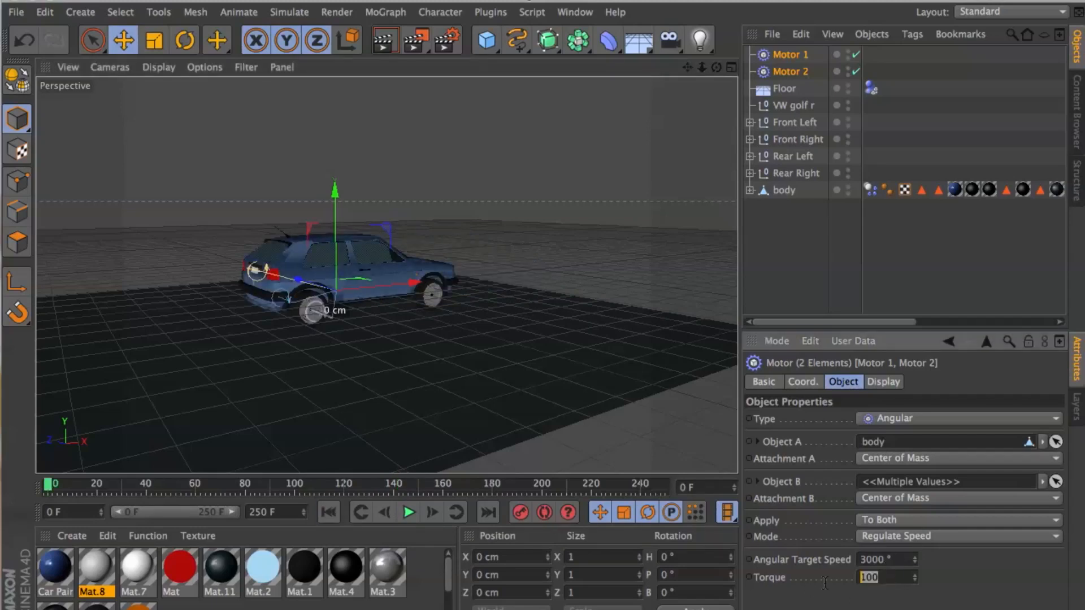
text(500)
click(413, 513)
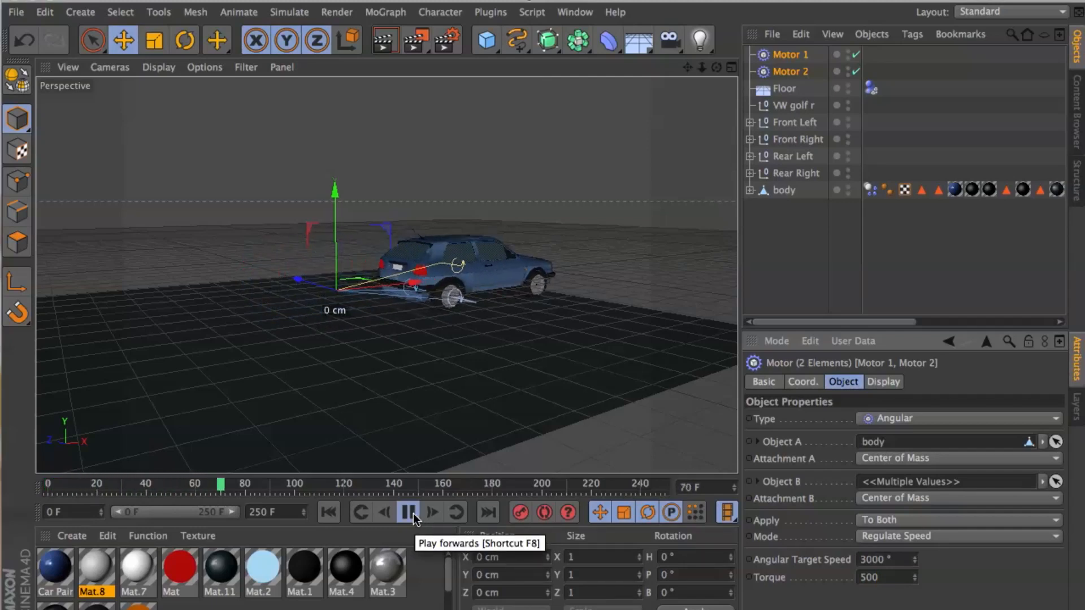
click(413, 513)
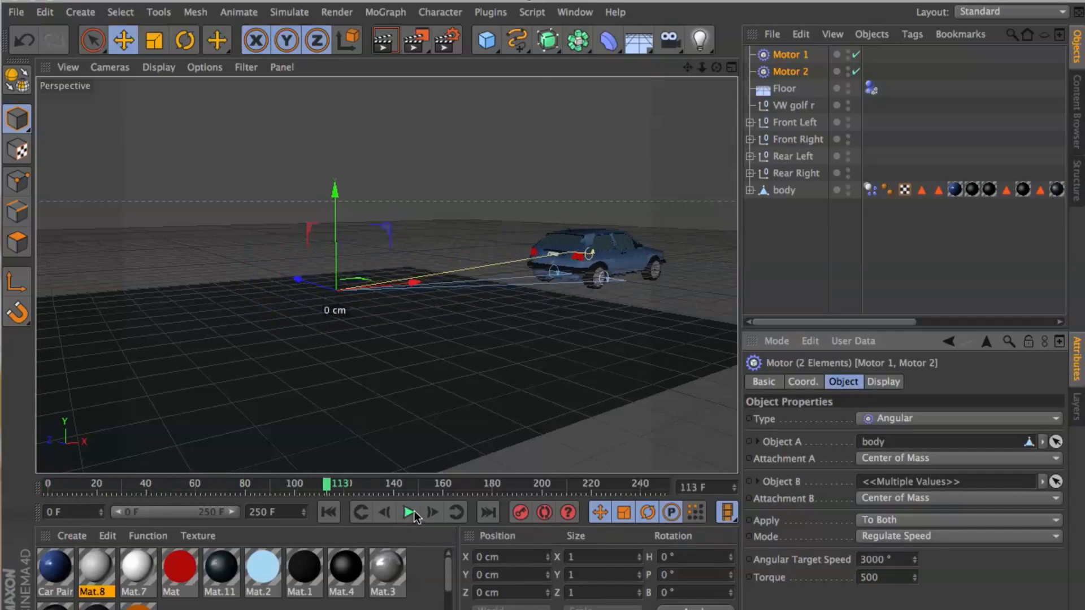
click(329, 513)
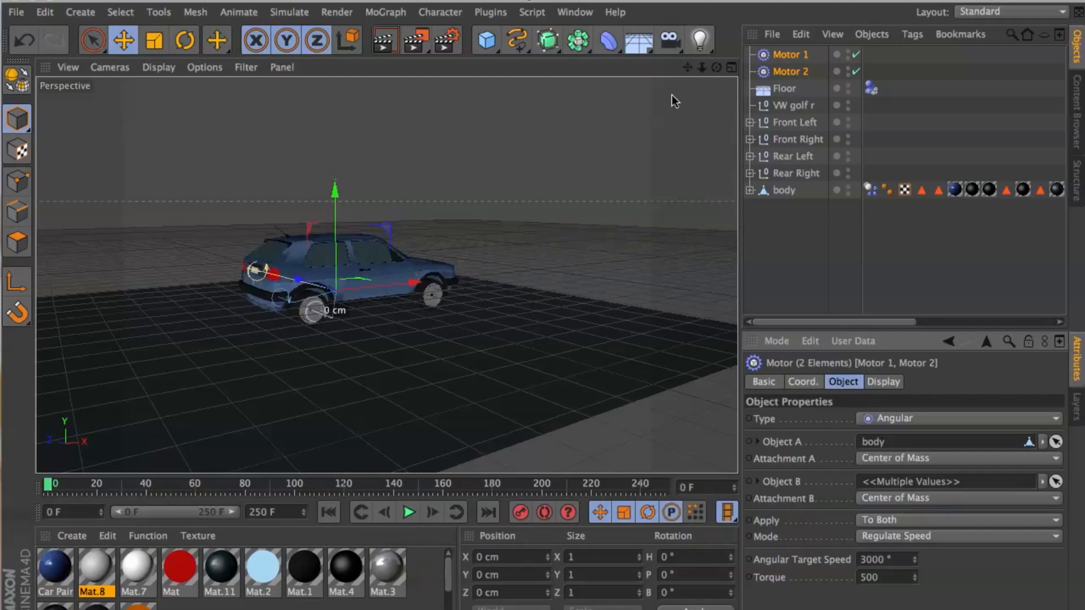
Select the wheel suspension connectors inside the Front Left and Front Right groups
drag(717, 66, 708, 224)
click(787, 263)
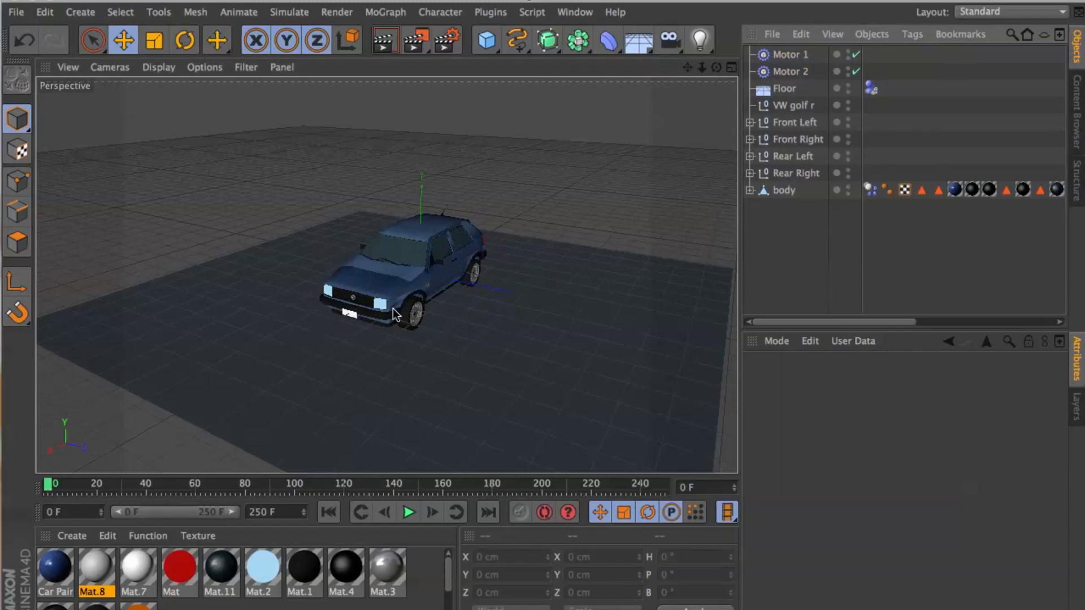
scroll(393, 307, up, 2)
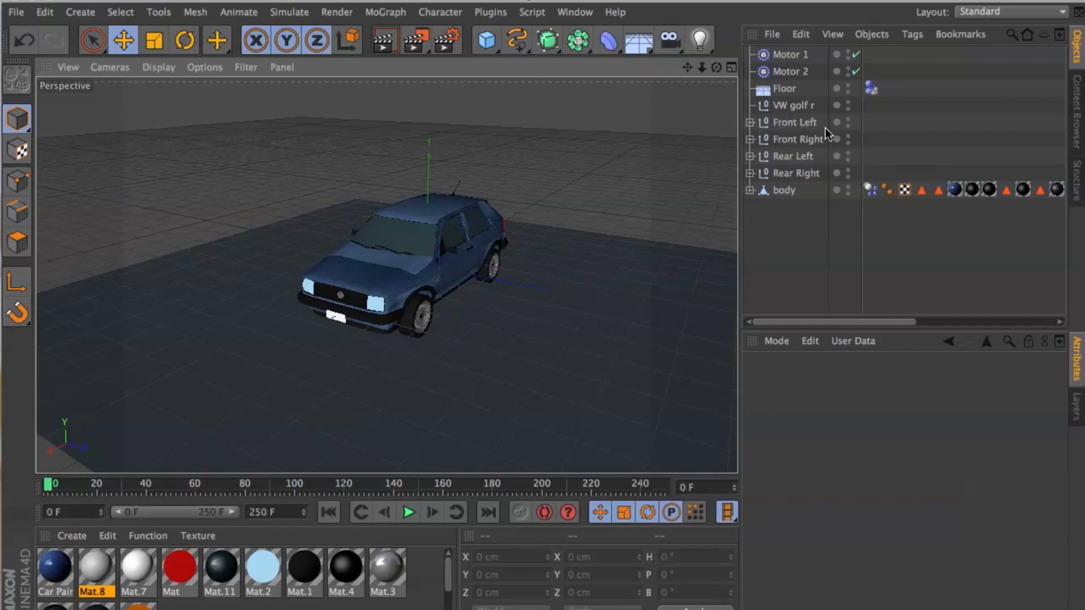
click(750, 138)
click(748, 118)
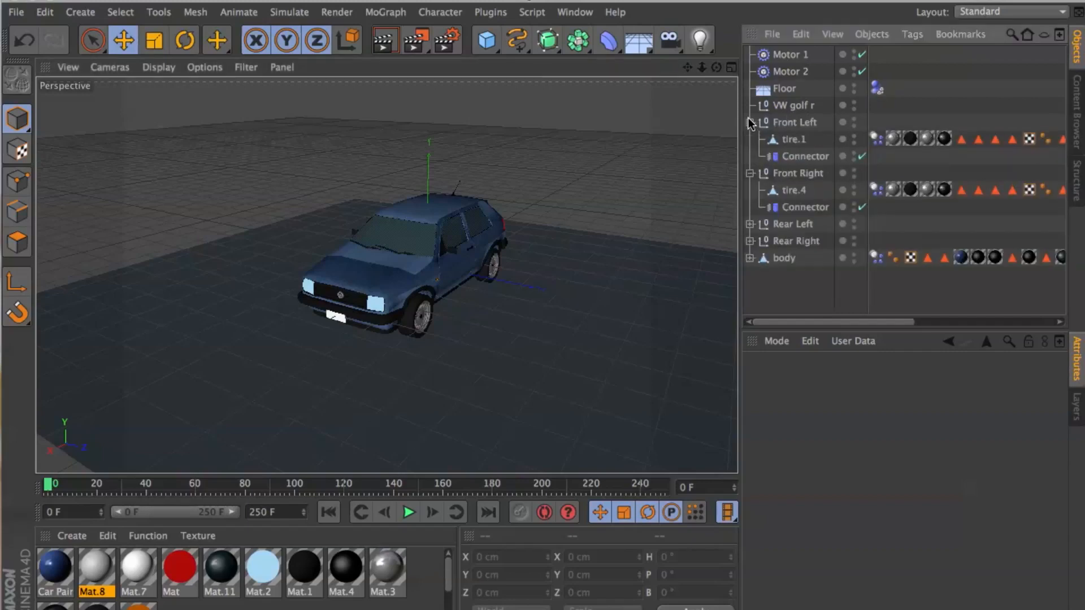
click(805, 157)
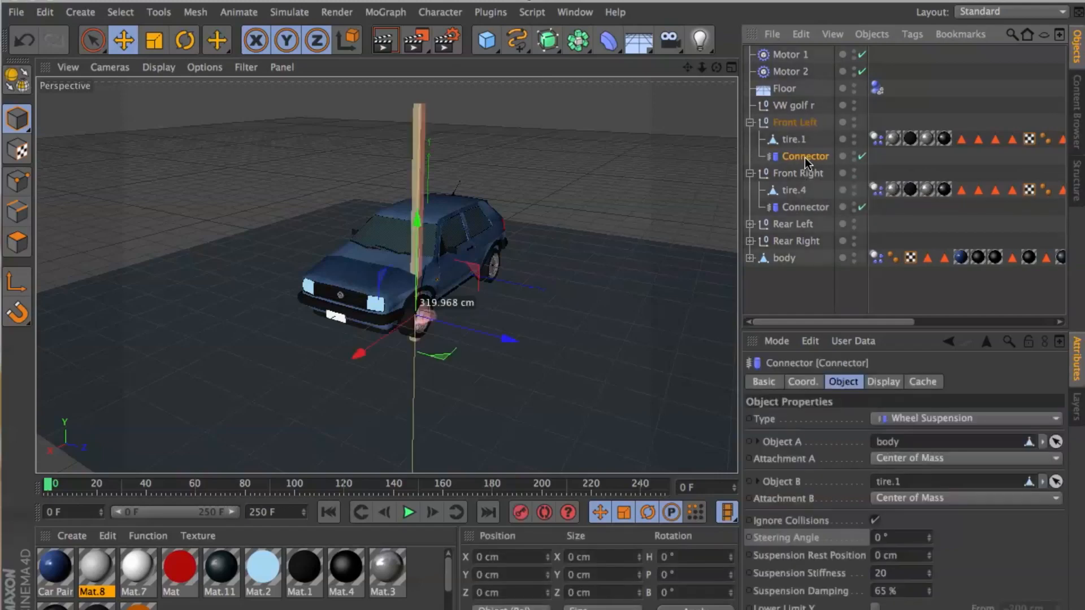
shift+click(815, 207)
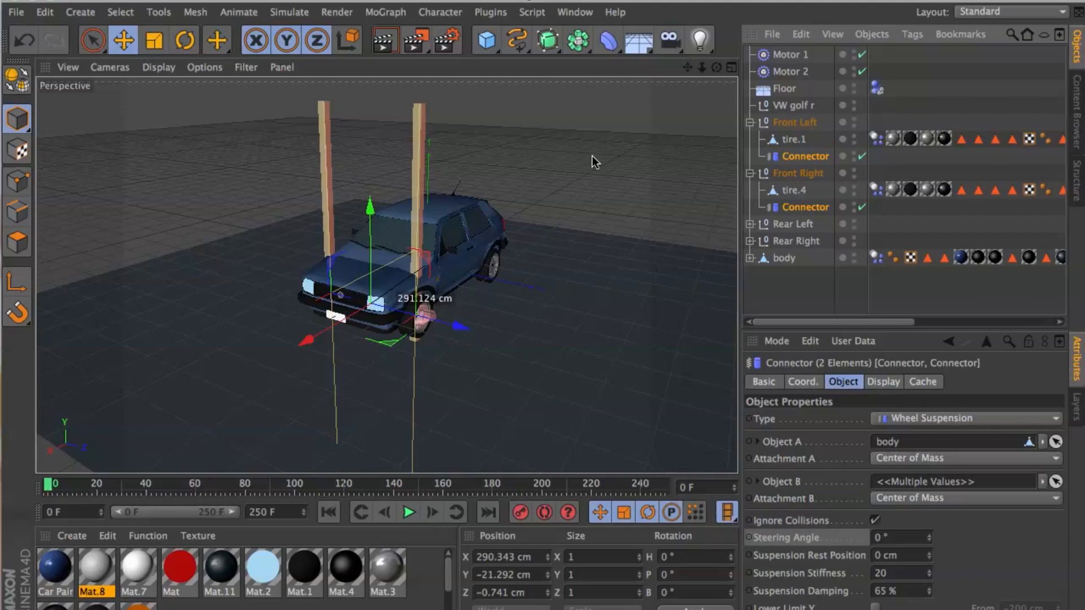
Run the simulation to frame 80 and keyframe the front connectors' Steering Angle at 0°
drag(688, 68, 742, 21)
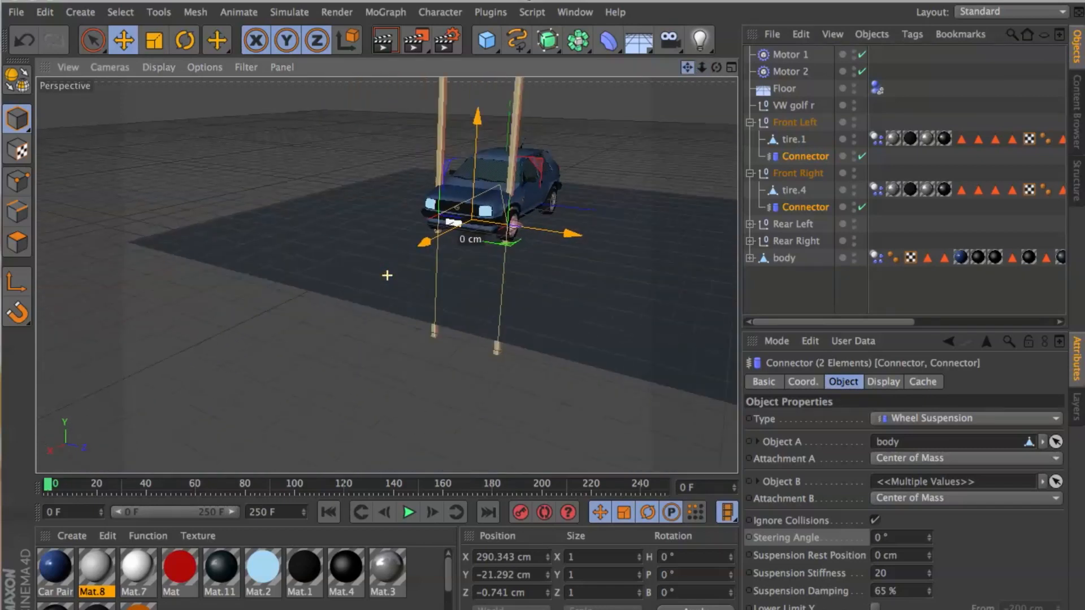
click(405, 517)
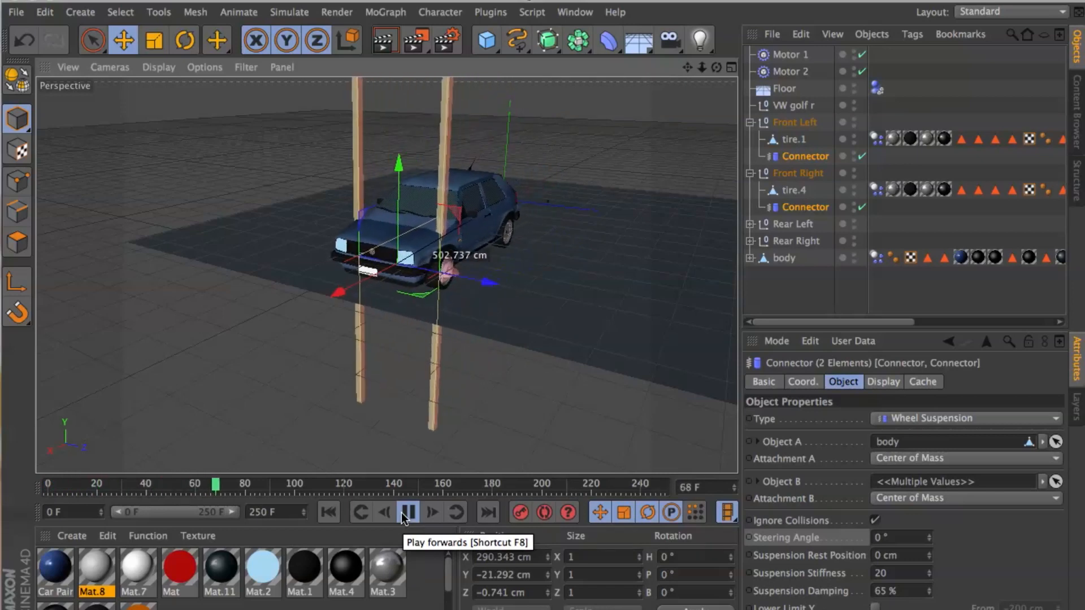
click(404, 517)
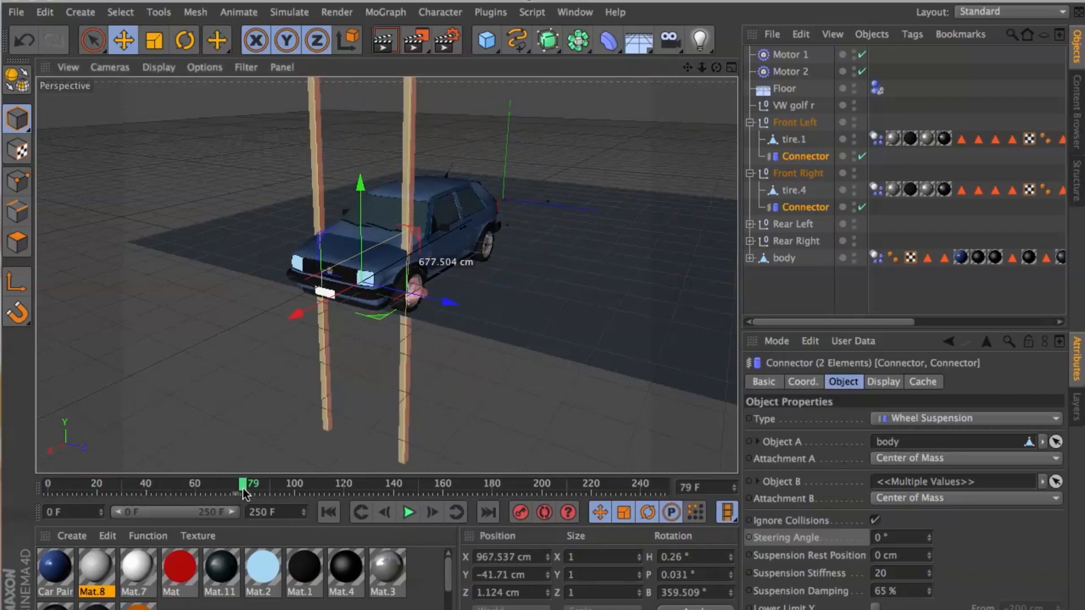
drag(242, 485, 244, 485)
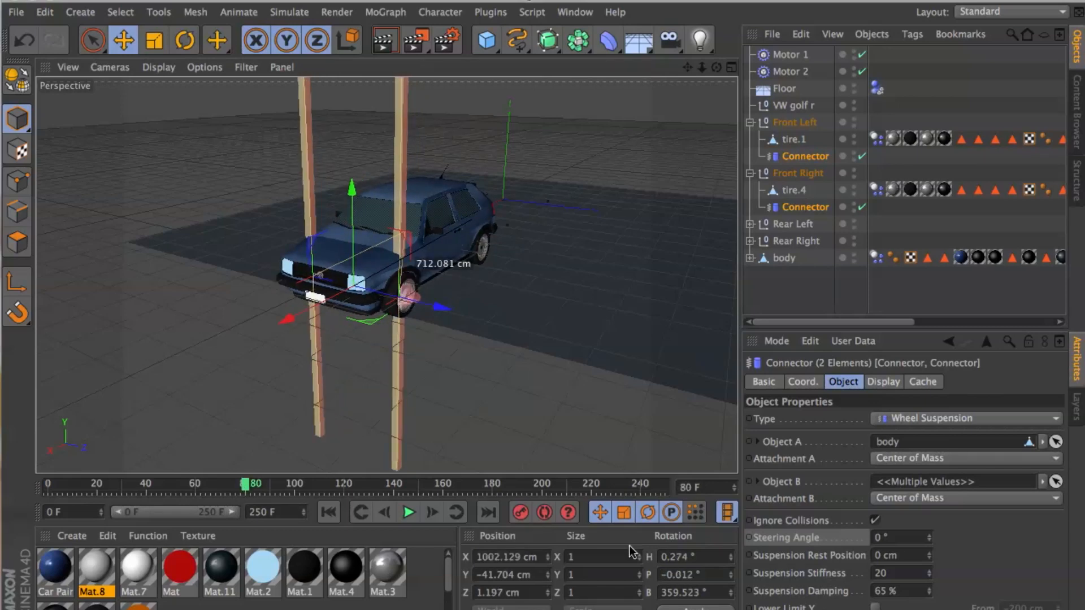
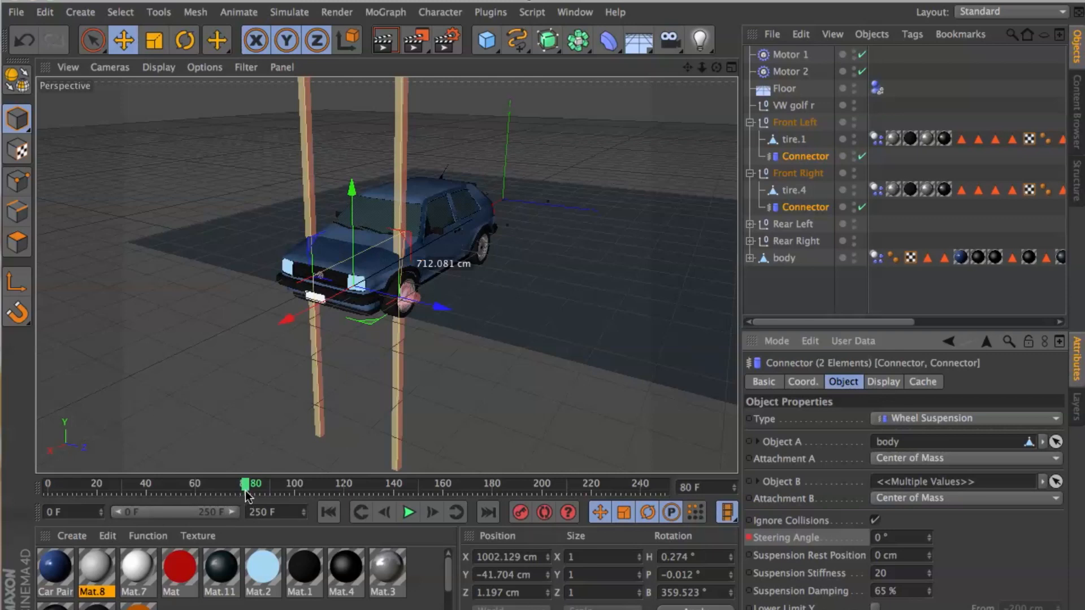
Keyframe the front connectors' Steering Angle at 30° on frame 100
drag(245, 487, 297, 487)
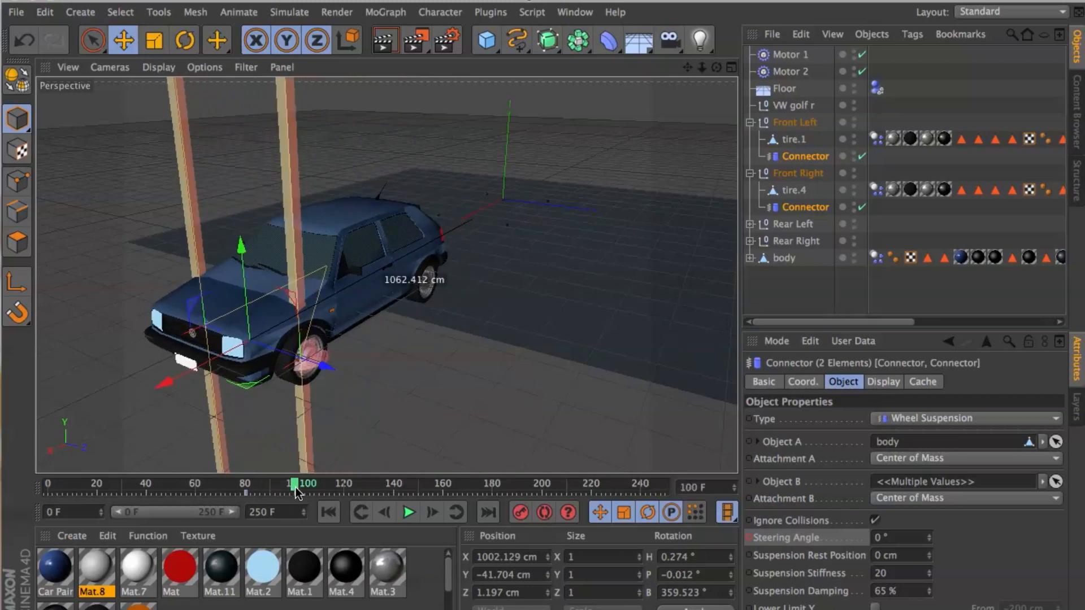
click(904, 538)
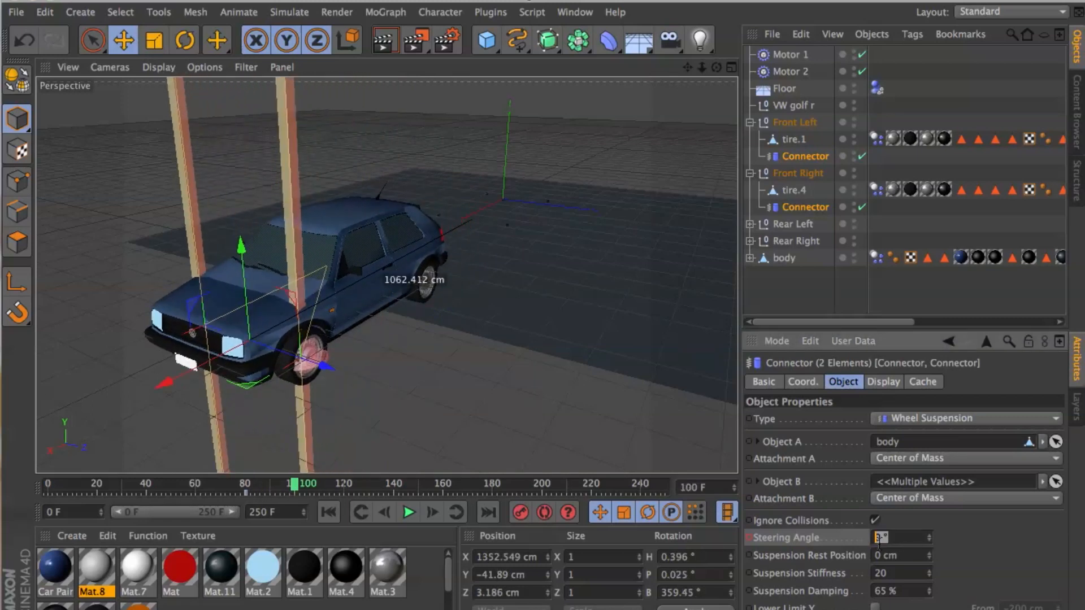
text(30)
ctrl+click(750, 538)
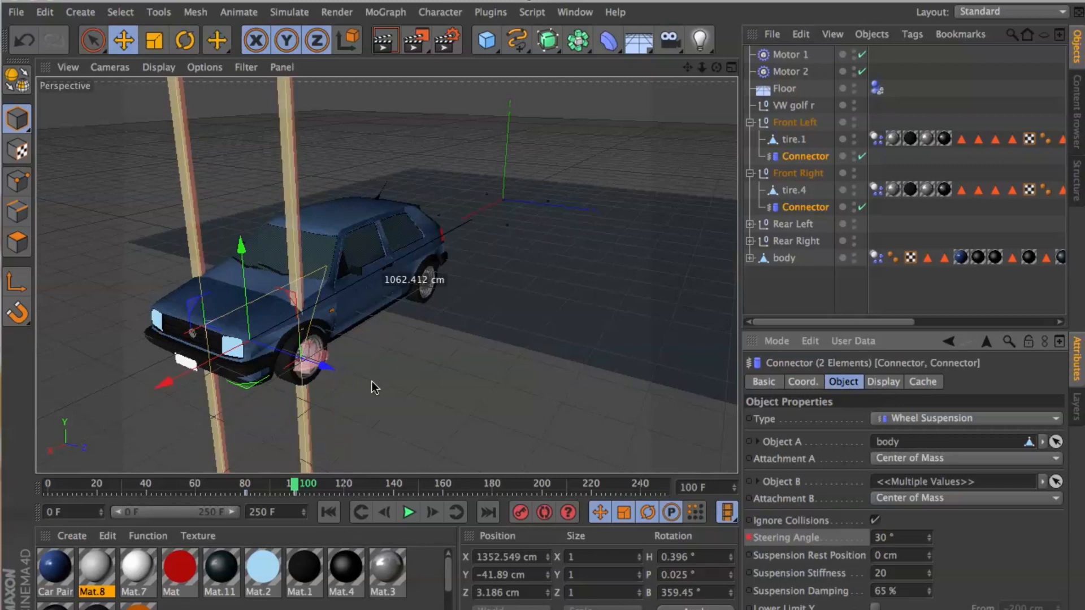
Play the simulation from the first frame to check the front wheels steering, and return to the start
click(330, 514)
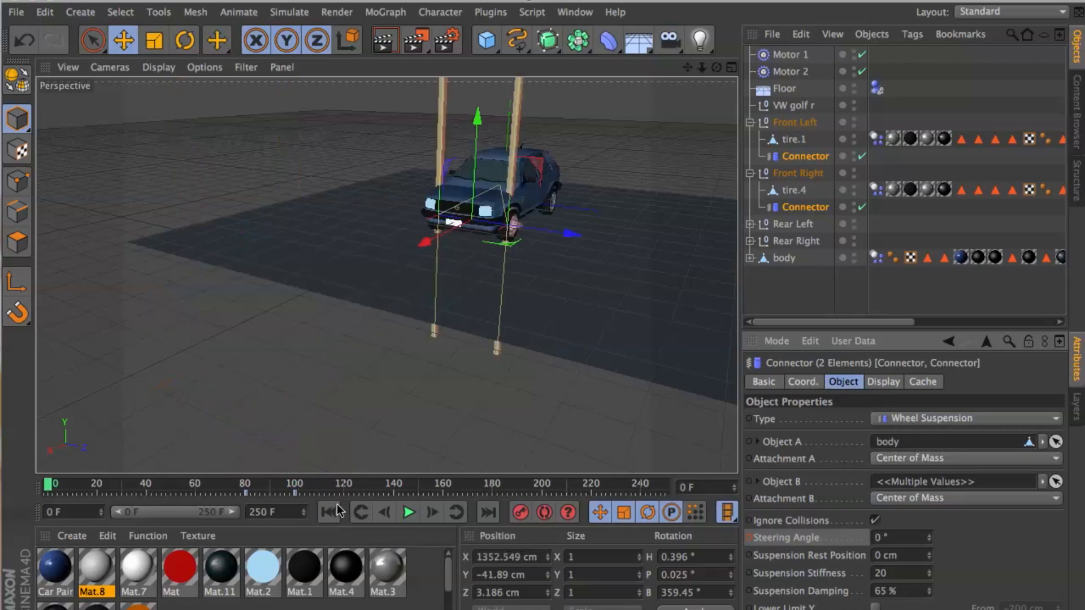
click(409, 514)
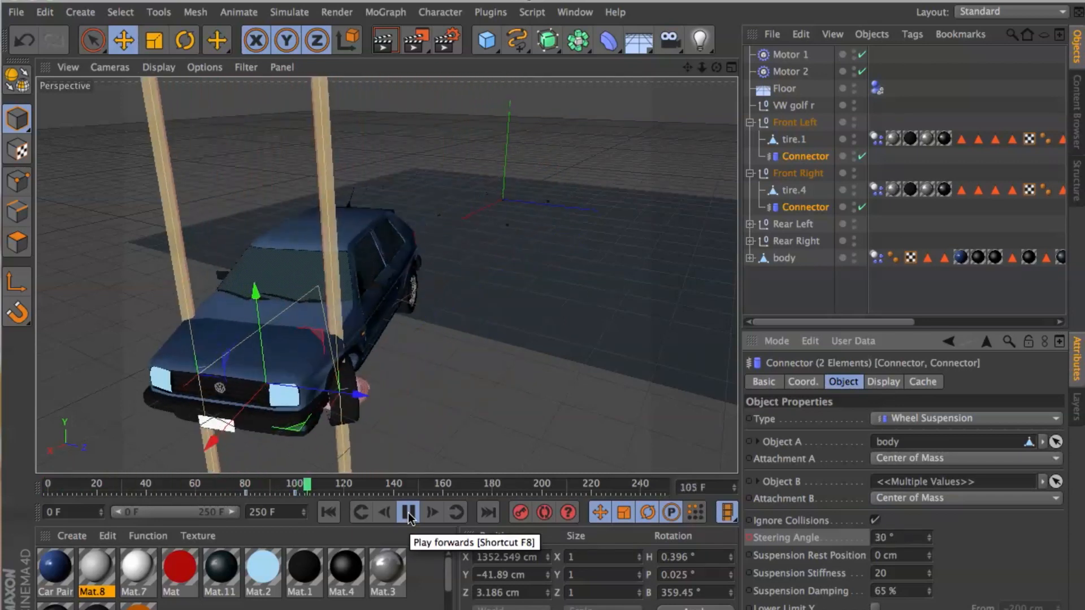
click(408, 513)
click(328, 512)
Clear the selection and replay the simulation from a wider view to check the car's whole turn
scroll(417, 333, down, 3)
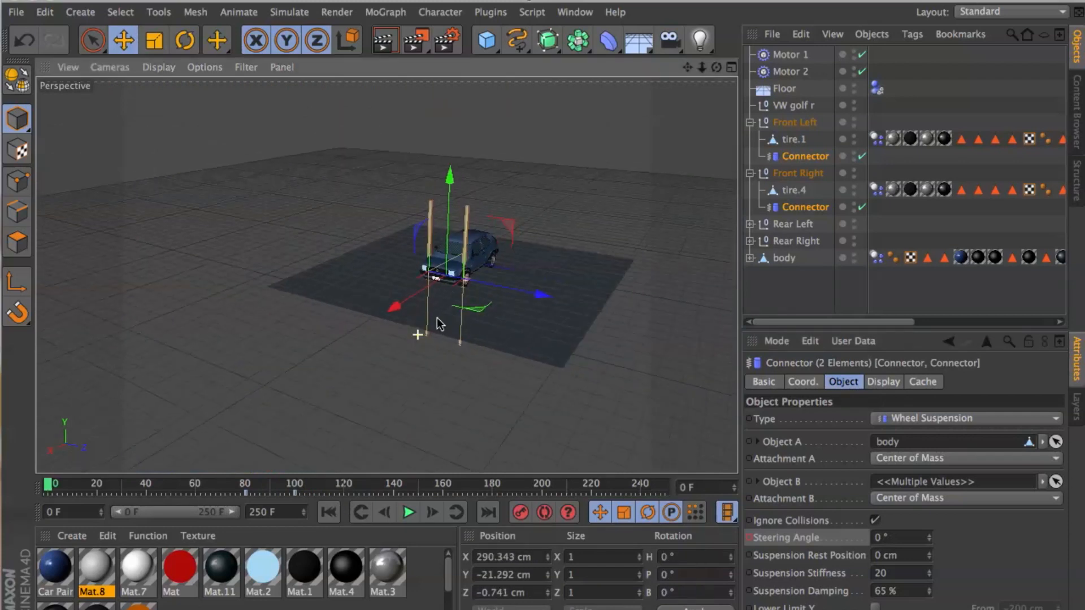
click(768, 282)
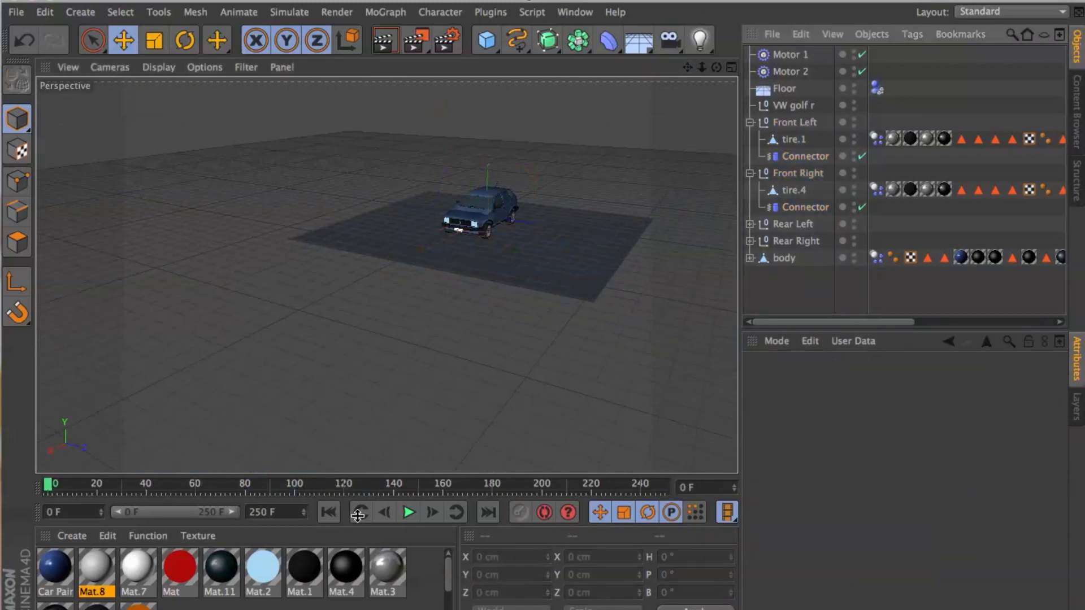
click(409, 512)
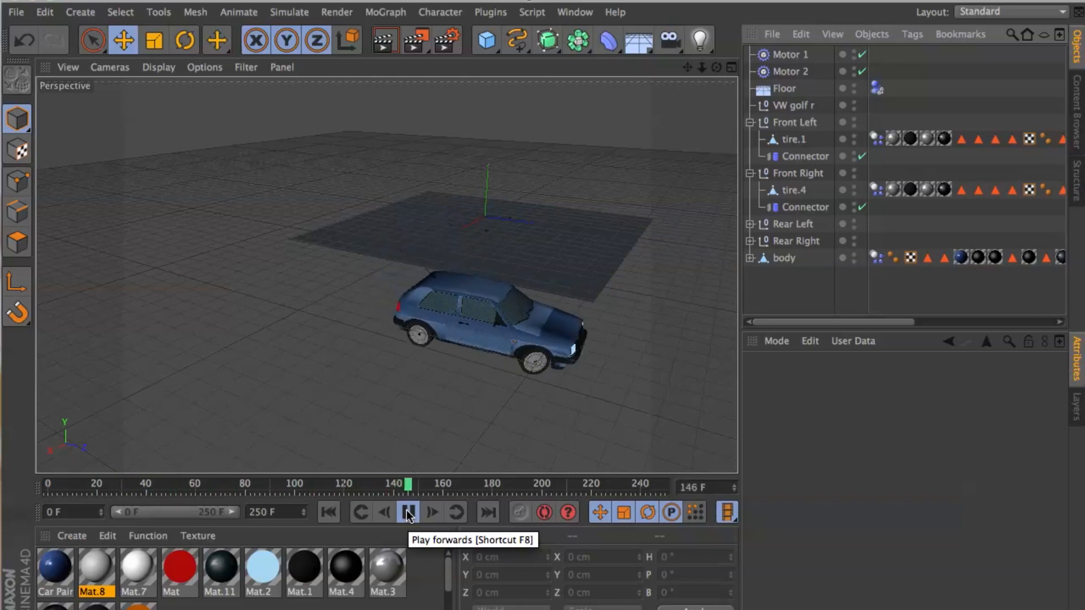
Run the simulation from the start to frame 120 and keyframe both front connectors' Steering Angle at 30° there
click(408, 512)
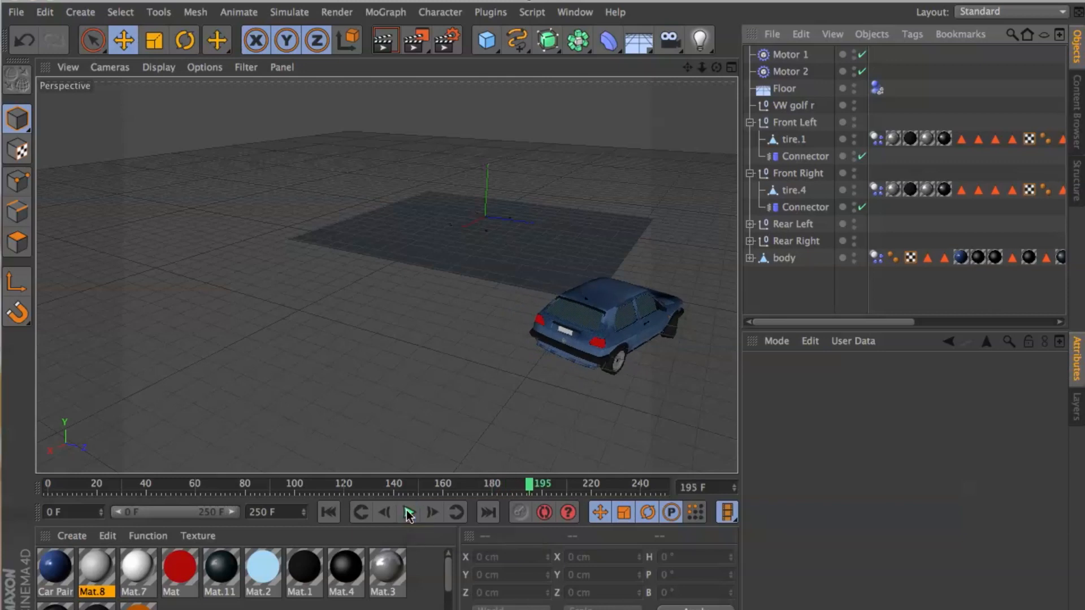
click(328, 512)
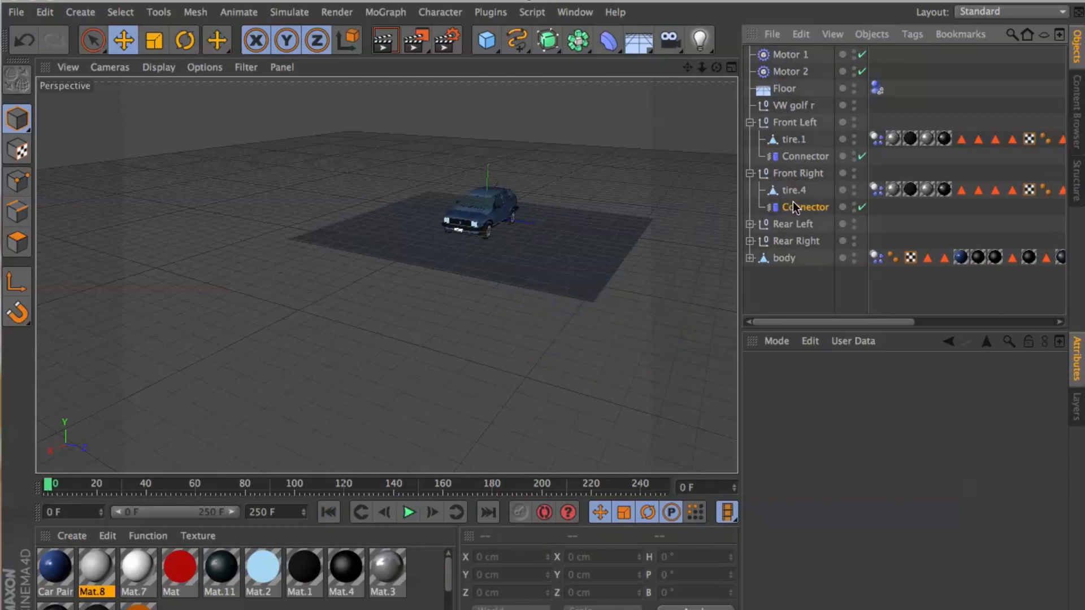
ctrl+click(795, 155)
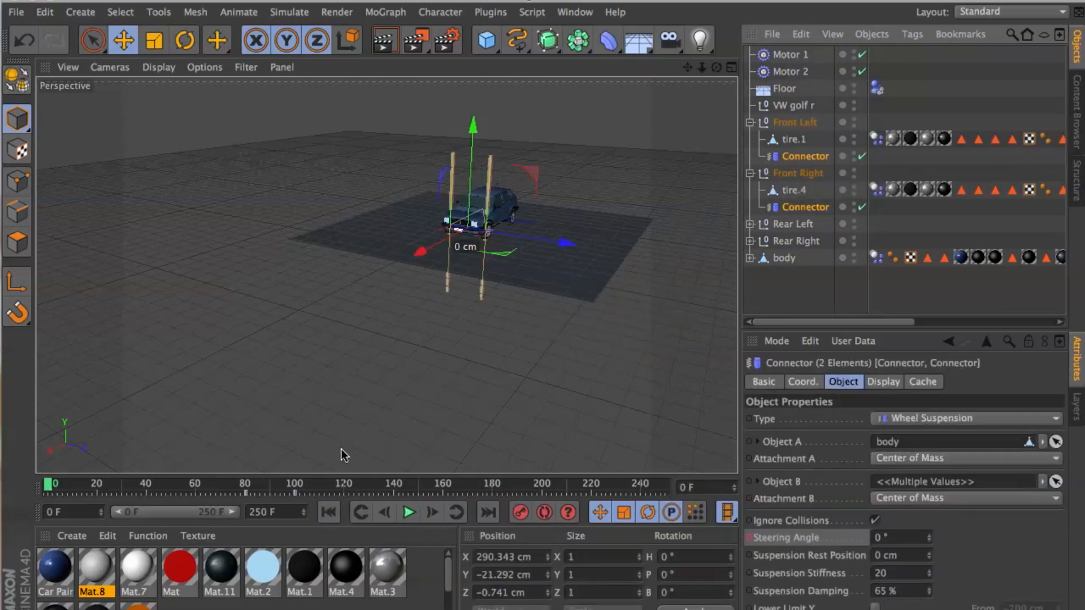
click(403, 514)
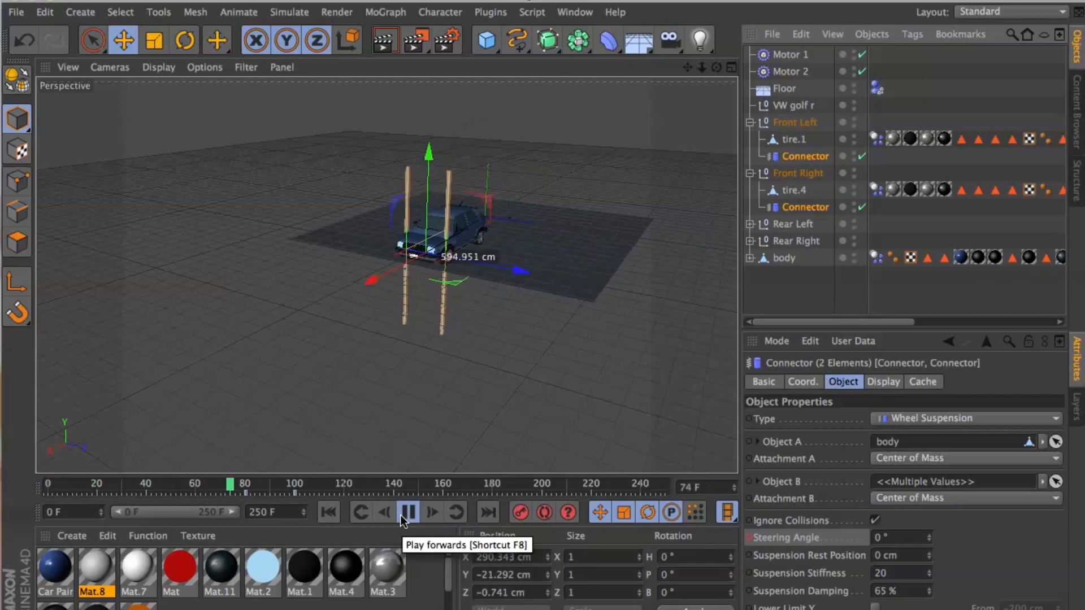
click(404, 516)
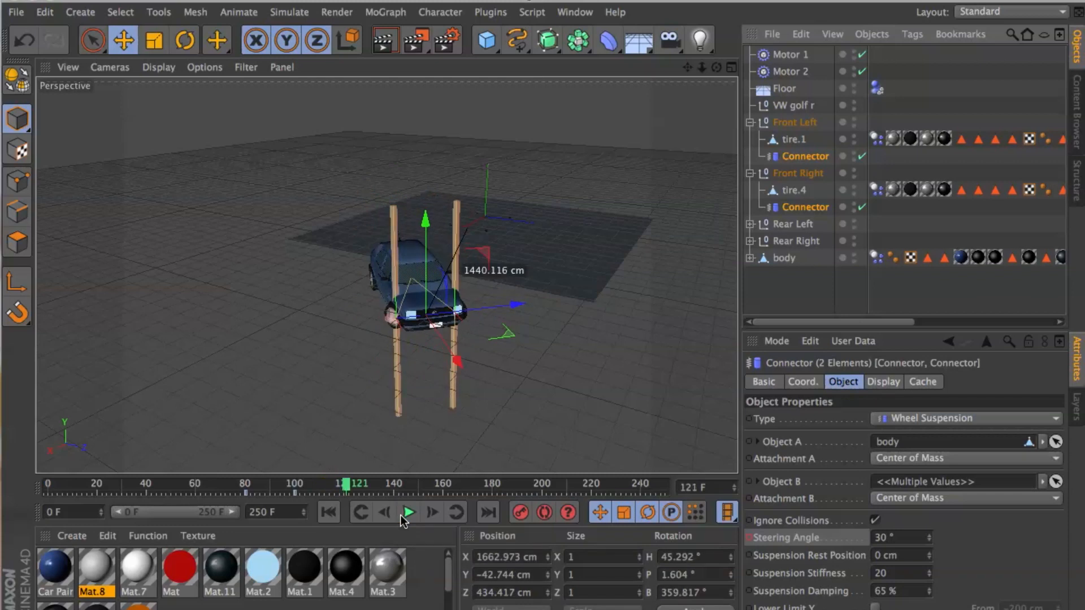
click(341, 483)
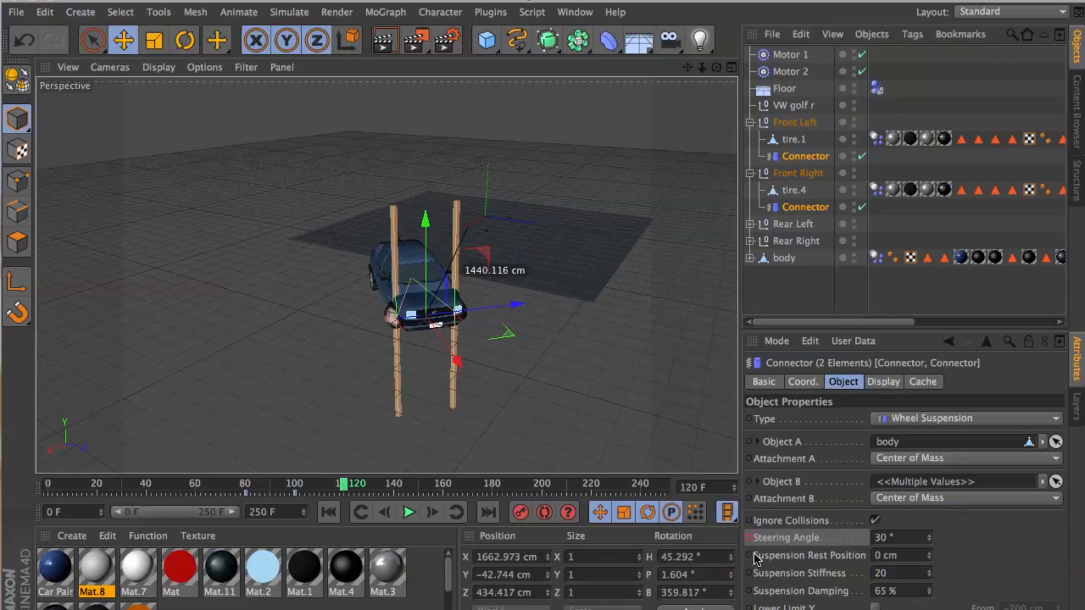
click(905, 538)
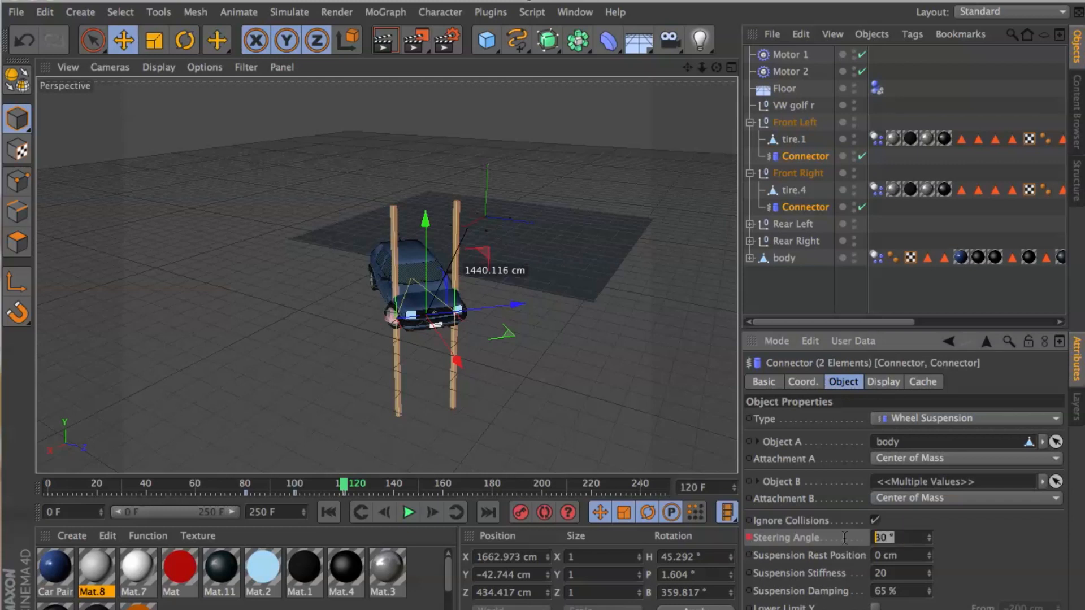
text(0)
key(Return)
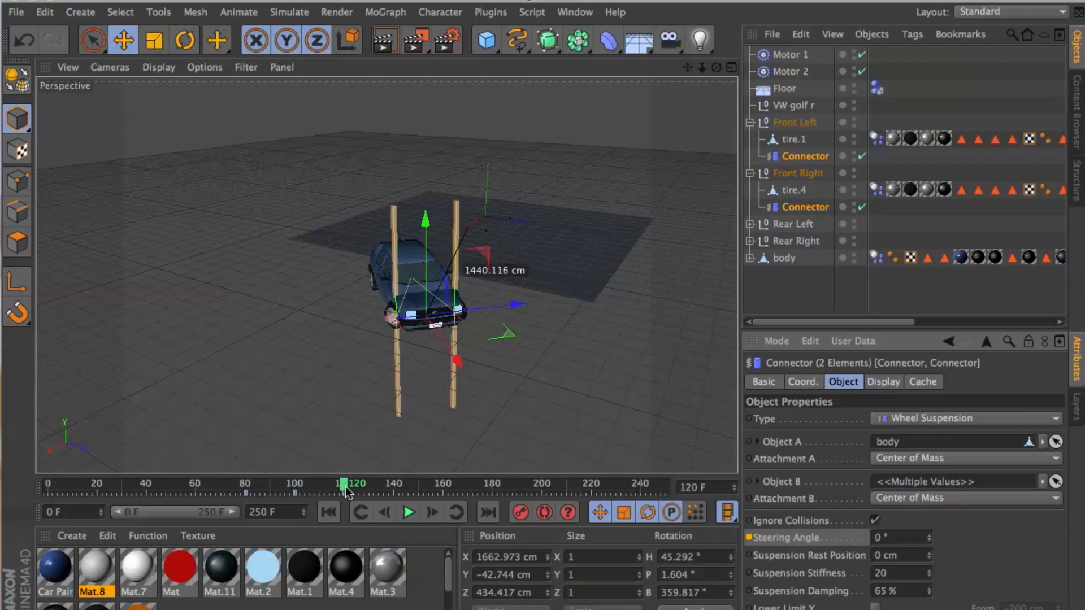
Keyframe the front connectors' Steering Angle at 0° on frame 130
drag(345, 489, 369, 486)
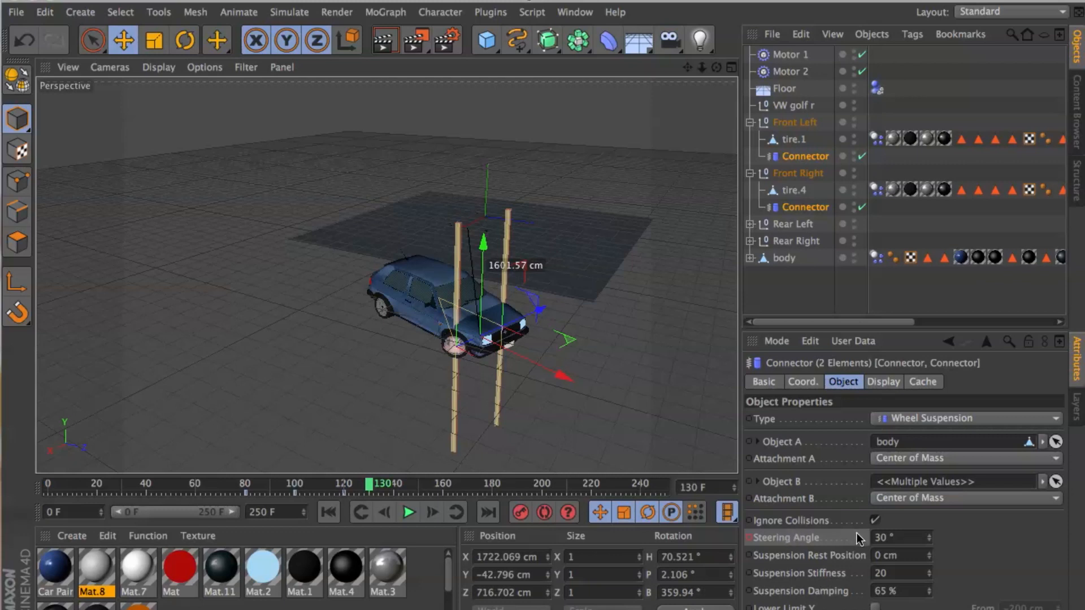
double_click(898, 538)
text(0)
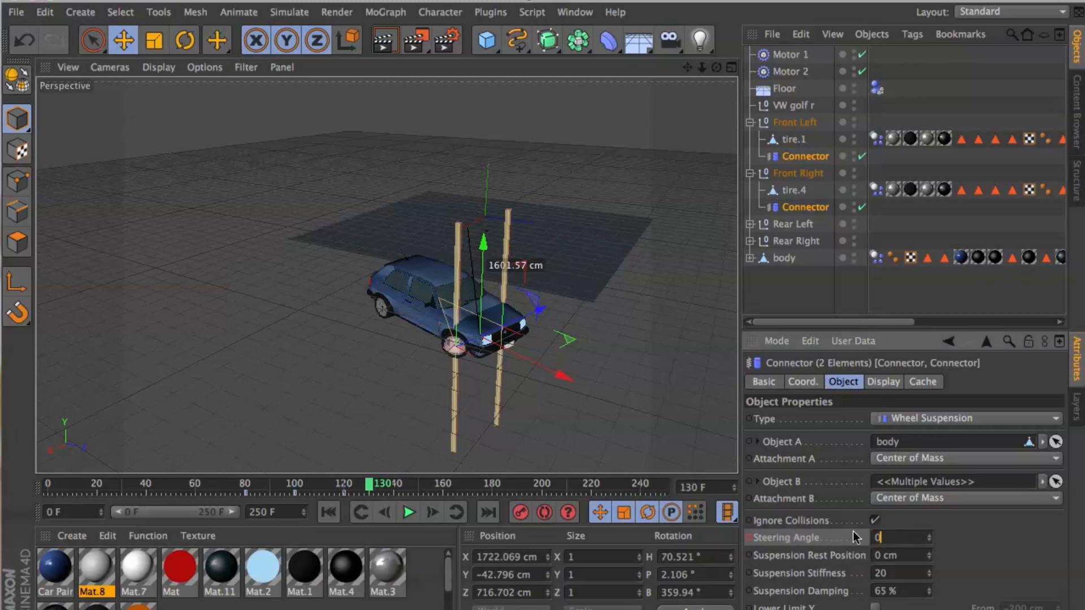
key(Return)
ctrl+click(750, 538)
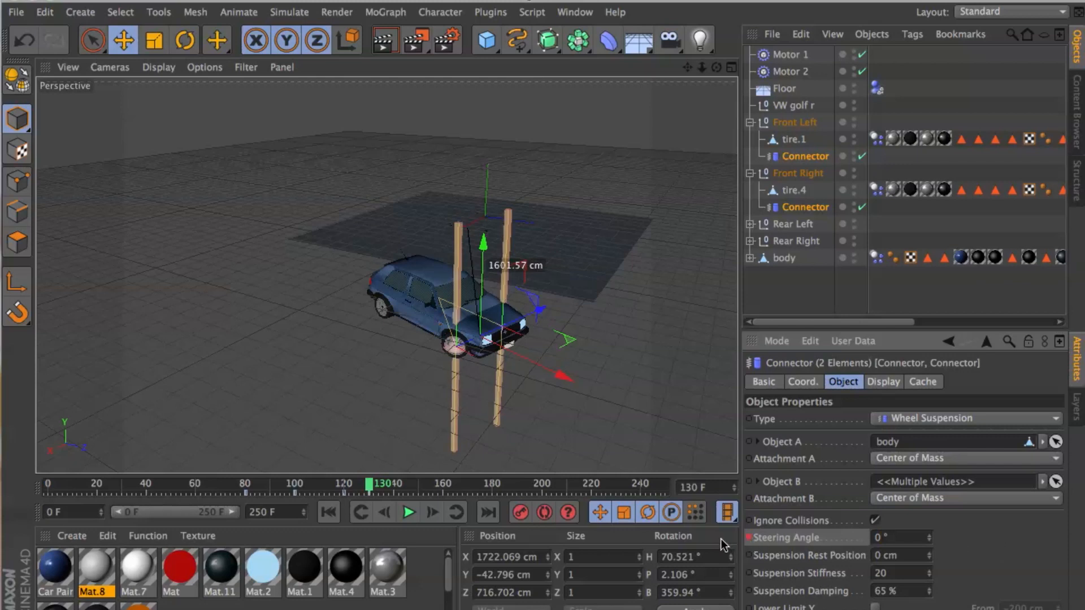
Replay the simulation from the first frame to check the wheels straightening after the turn, and return to the start
drag(373, 490, 9, 500)
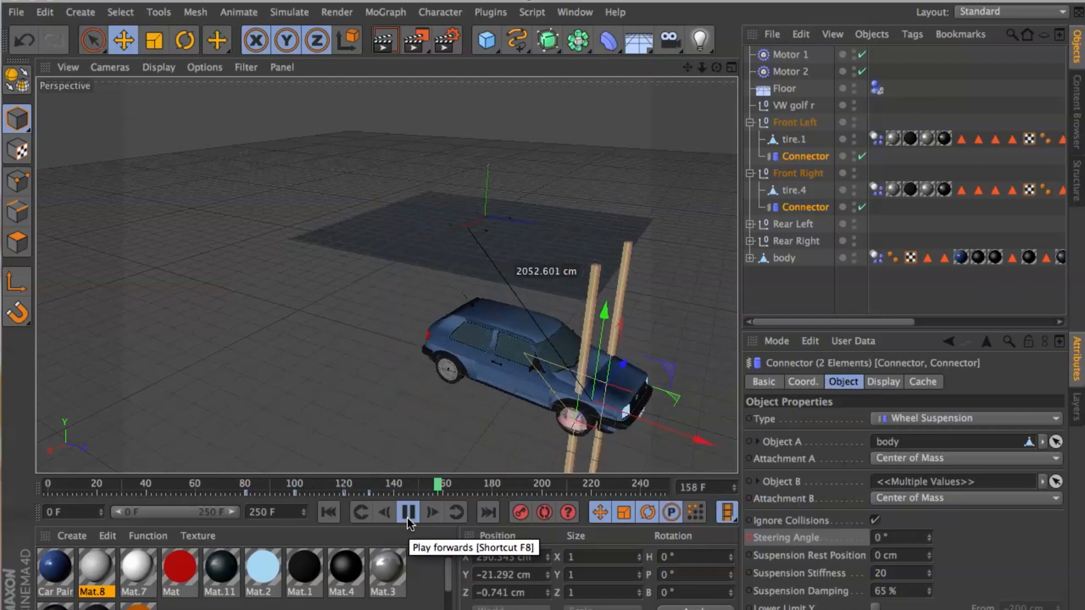
click(408, 512)
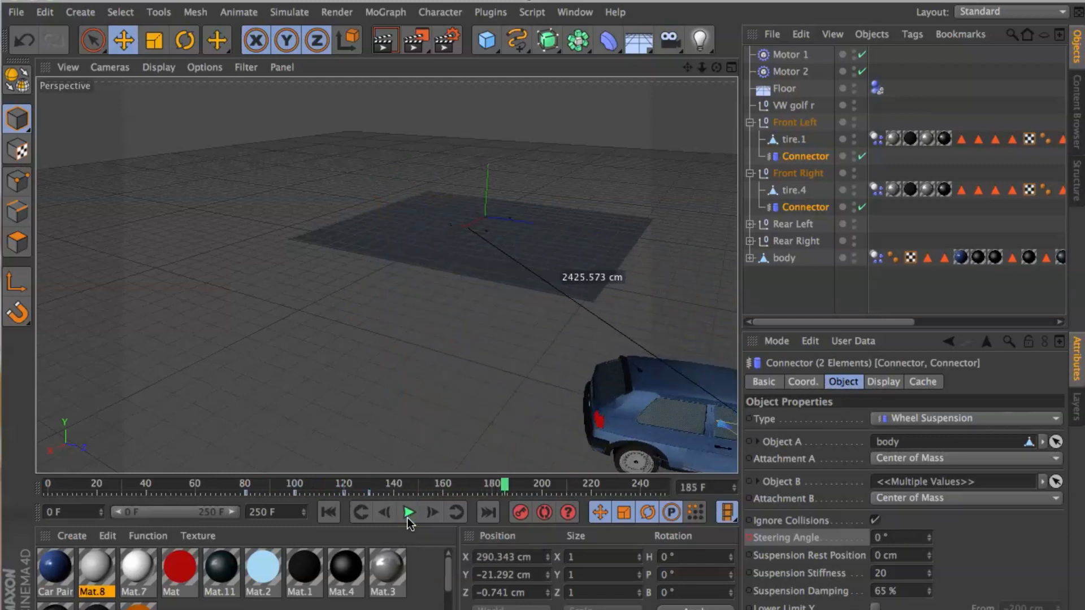
click(335, 511)
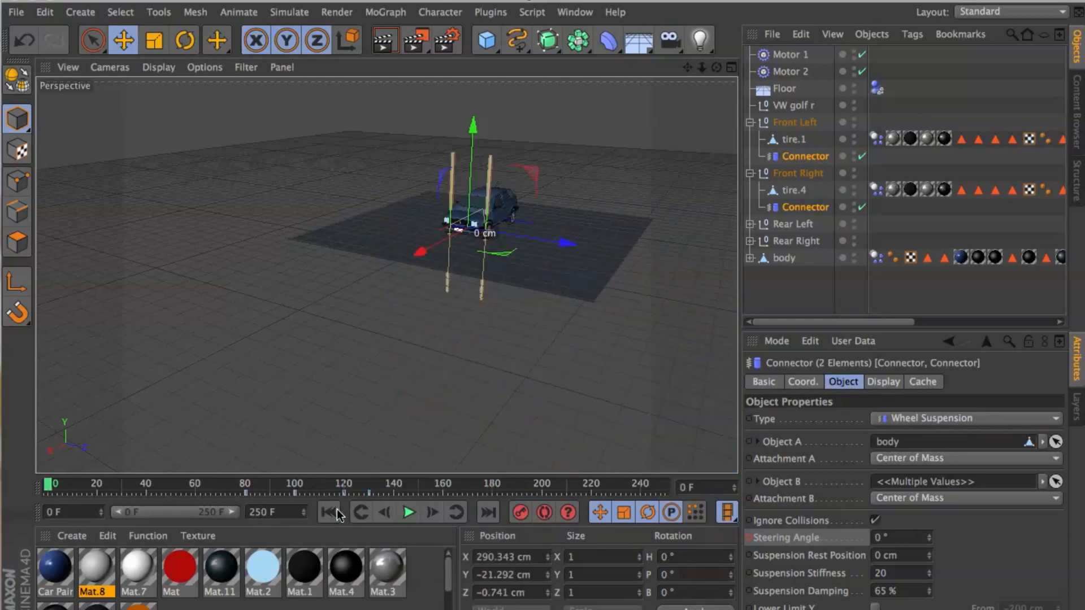
Review Motor 1's object properties and the Front Left connector's wheel suspension settings, with the wheel groups collapsed again
click(750, 123)
click(750, 139)
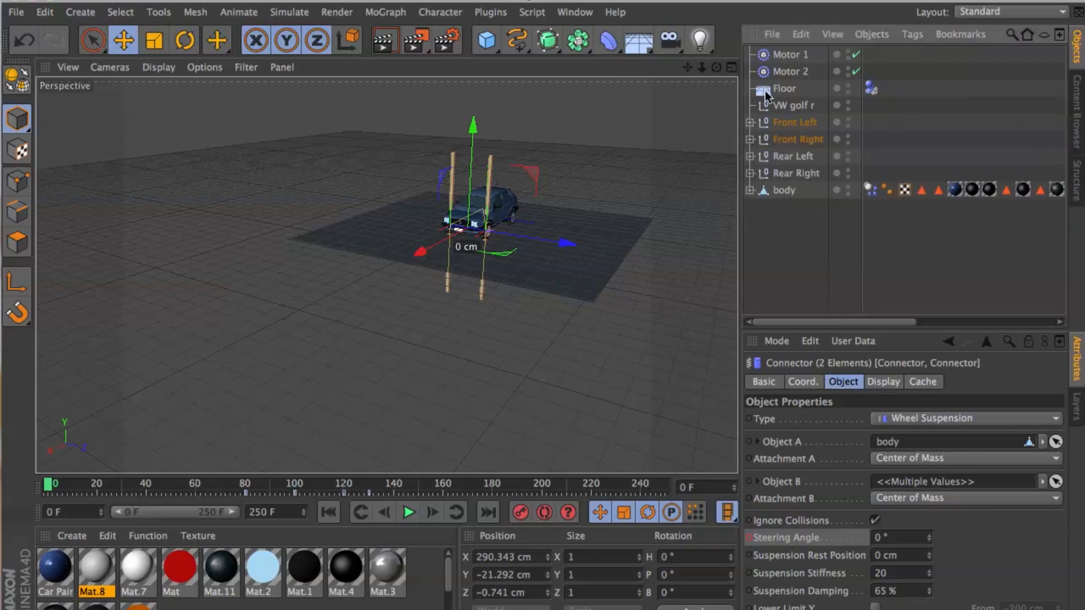
click(788, 55)
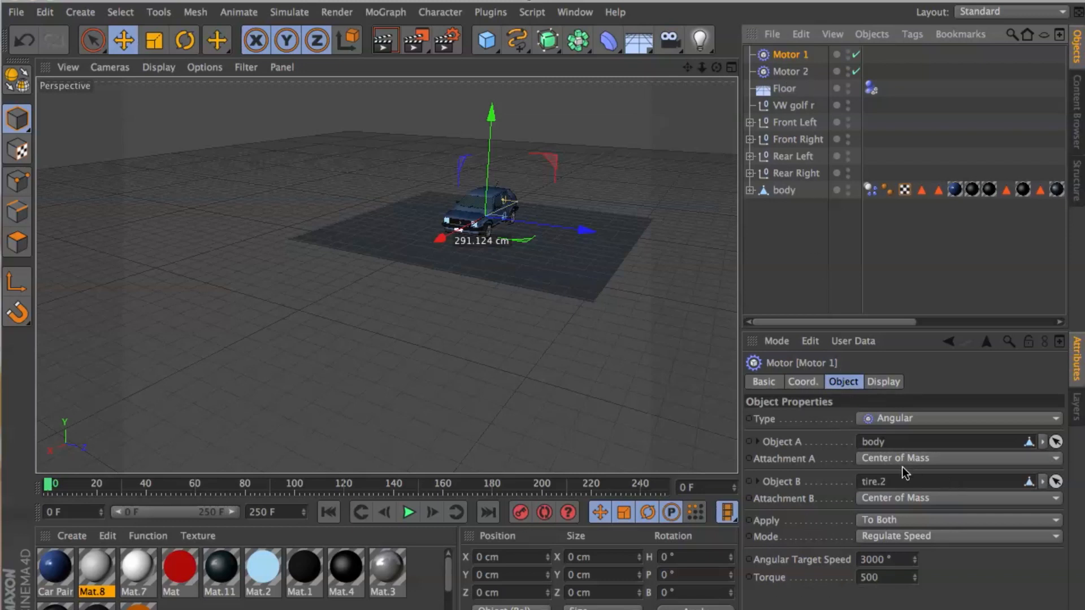
click(750, 122)
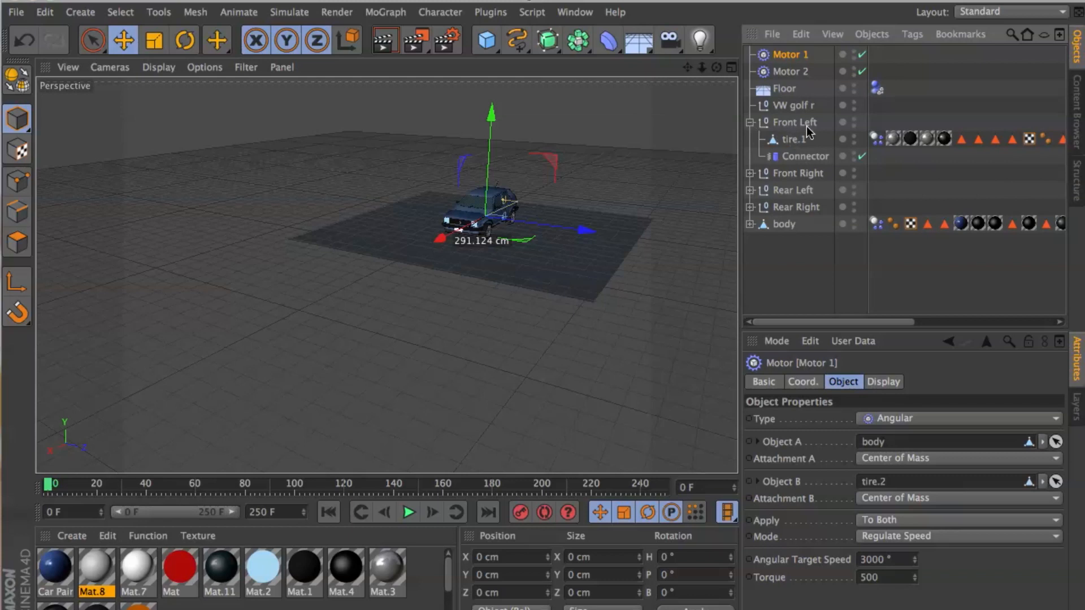
click(820, 156)
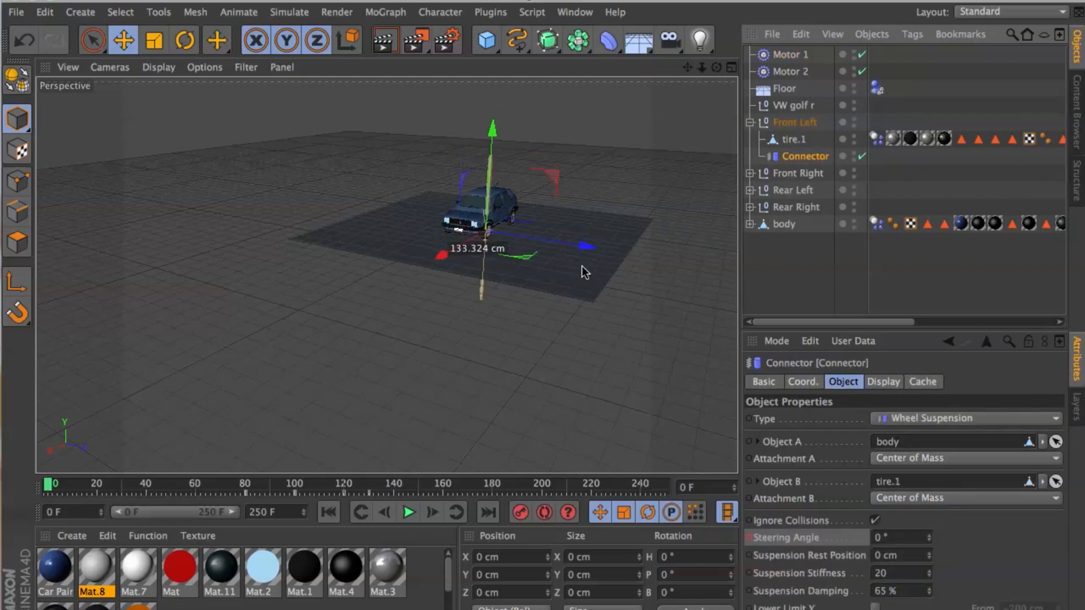
scroll(514, 238, up, 5)
drag(686, 67, 683, 69)
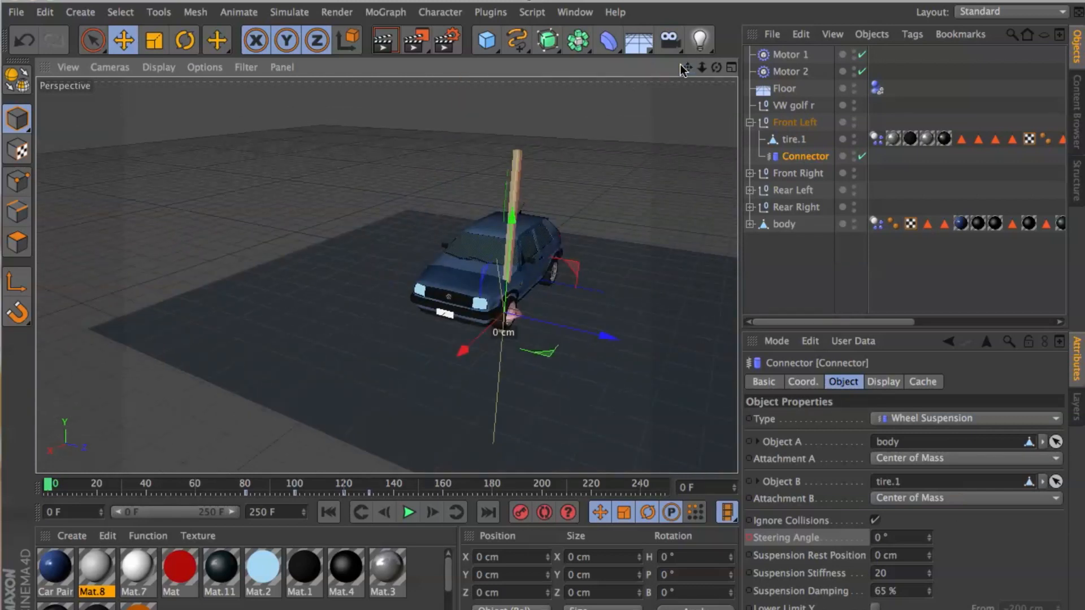
click(750, 122)
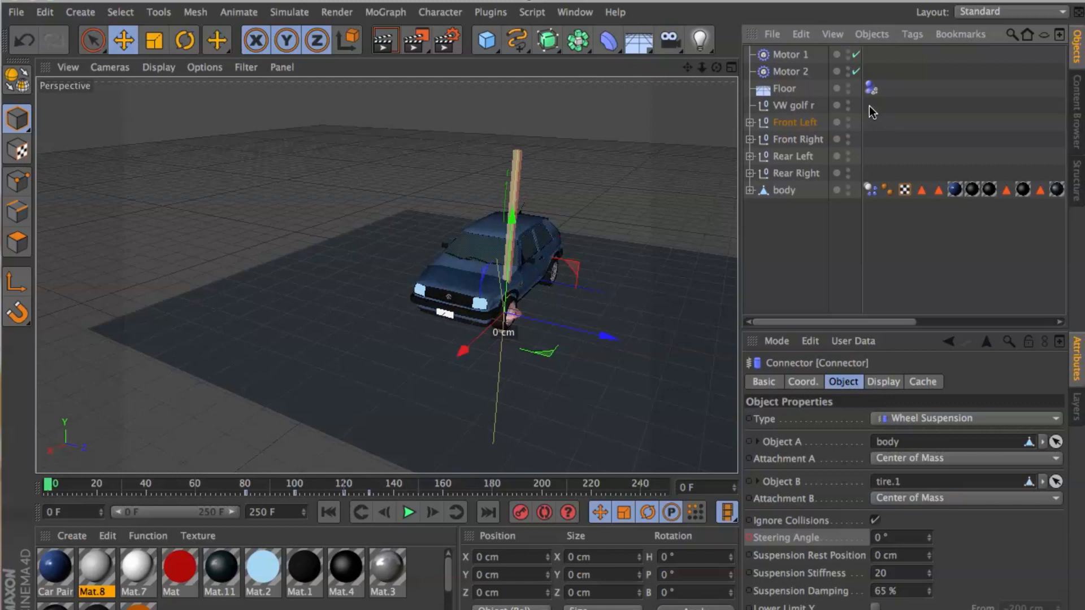
Expand the four wheel groups and select all tires' Dynamics Body tags to examine their collision and friction settings
click(747, 122)
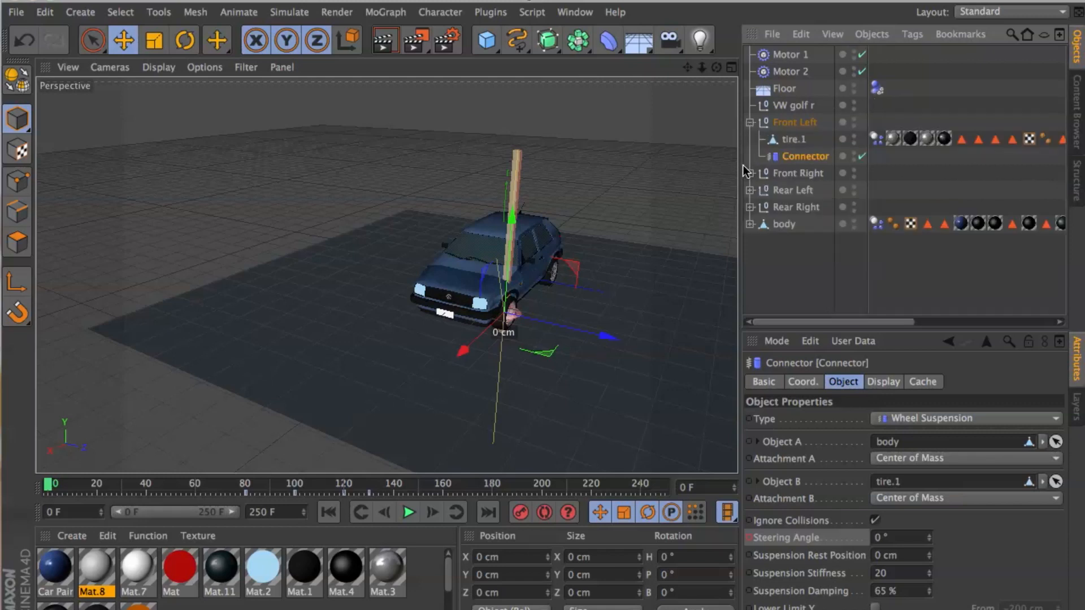
click(749, 173)
click(748, 225)
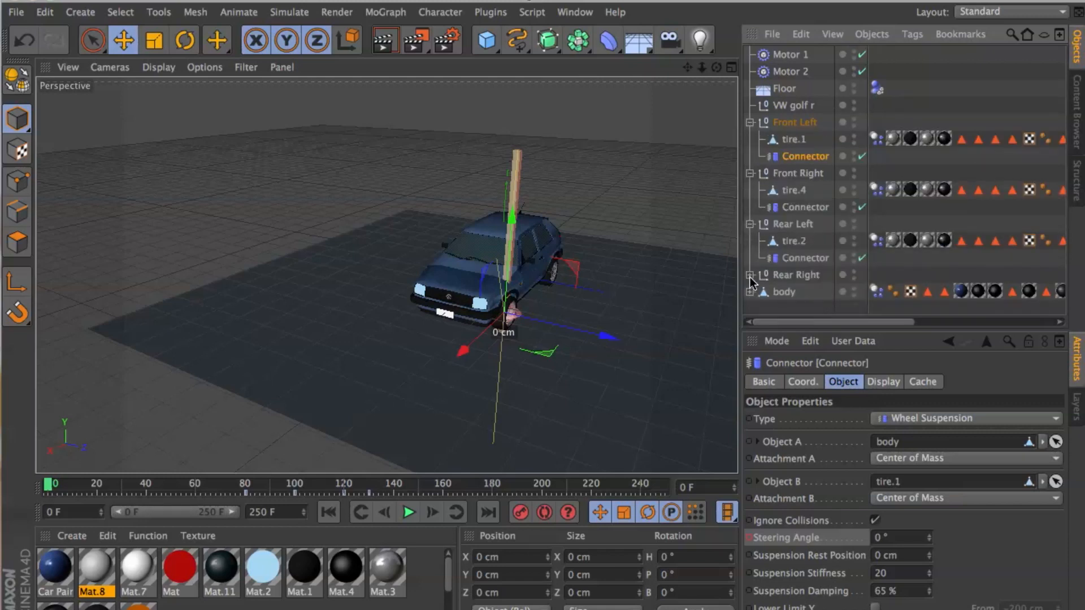
click(750, 275)
click(877, 292)
ctrl+click(876, 240)
drag(876, 129, 880, 297)
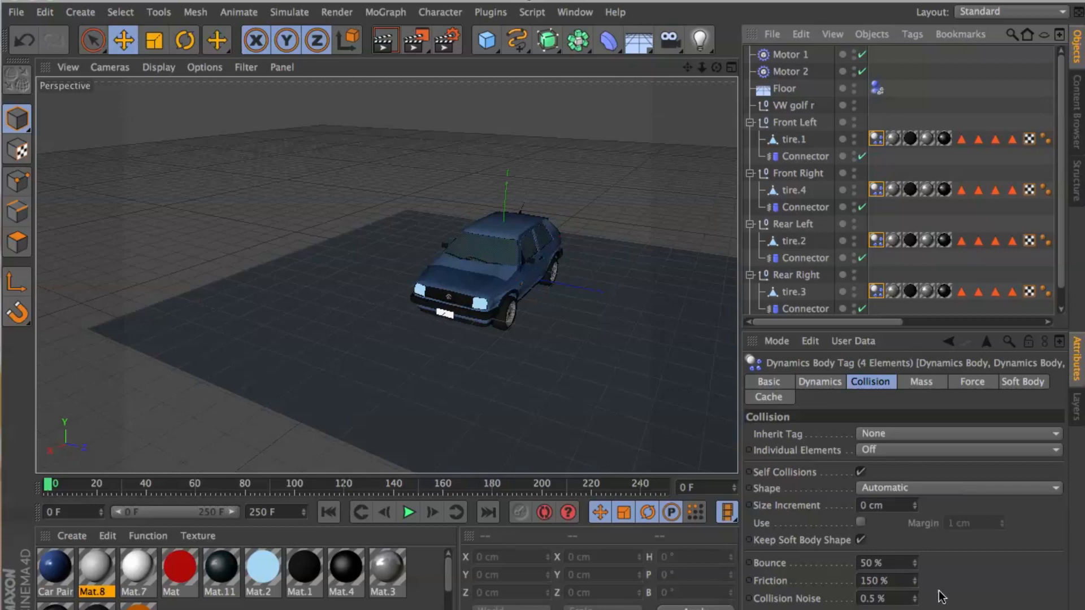
Collapse the Front Left, Front Right, Rear Left and Rear Right groups in the object hierarchy
drag(699, 69, 387, 275)
alt+drag(453, 188, 466, 247)
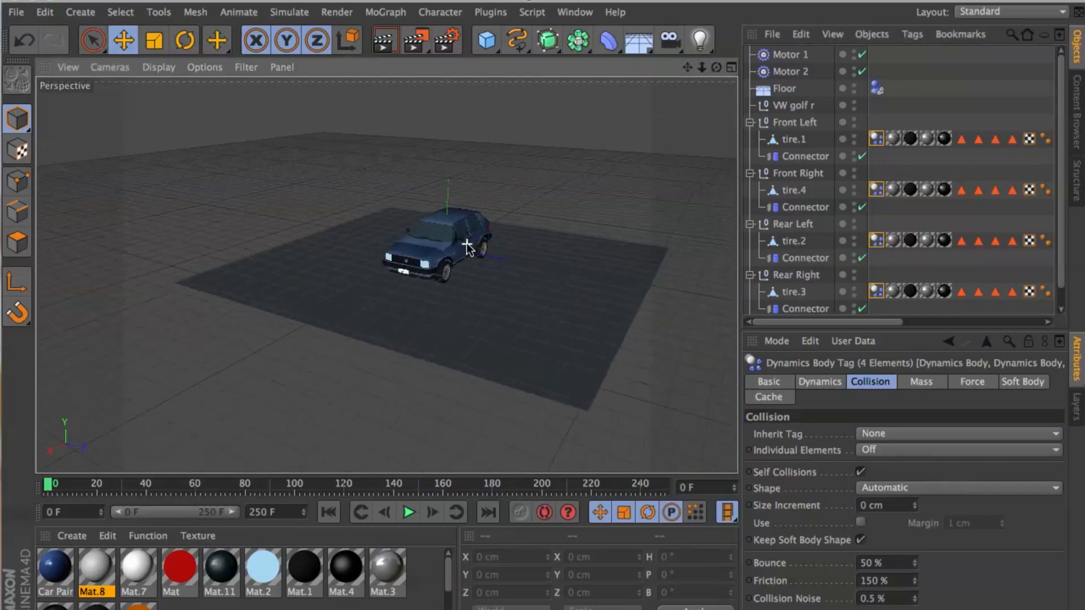
click(749, 122)
click(750, 139)
click(750, 156)
click(750, 173)
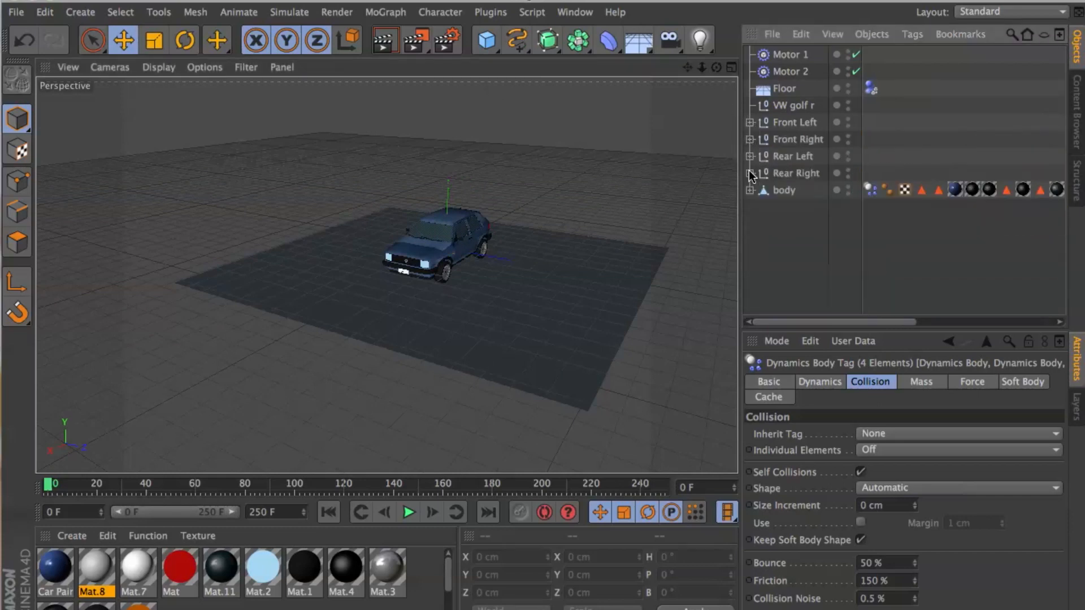
Add a cylinder about 796 cm ahead of the car along X and orient it to +Z
click(492, 40)
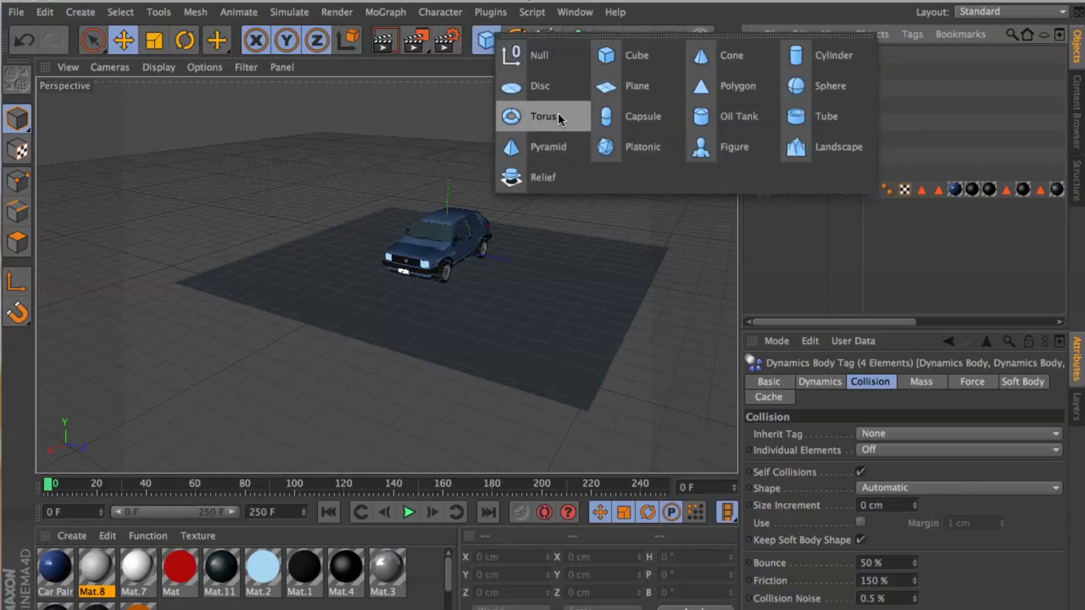
click(827, 55)
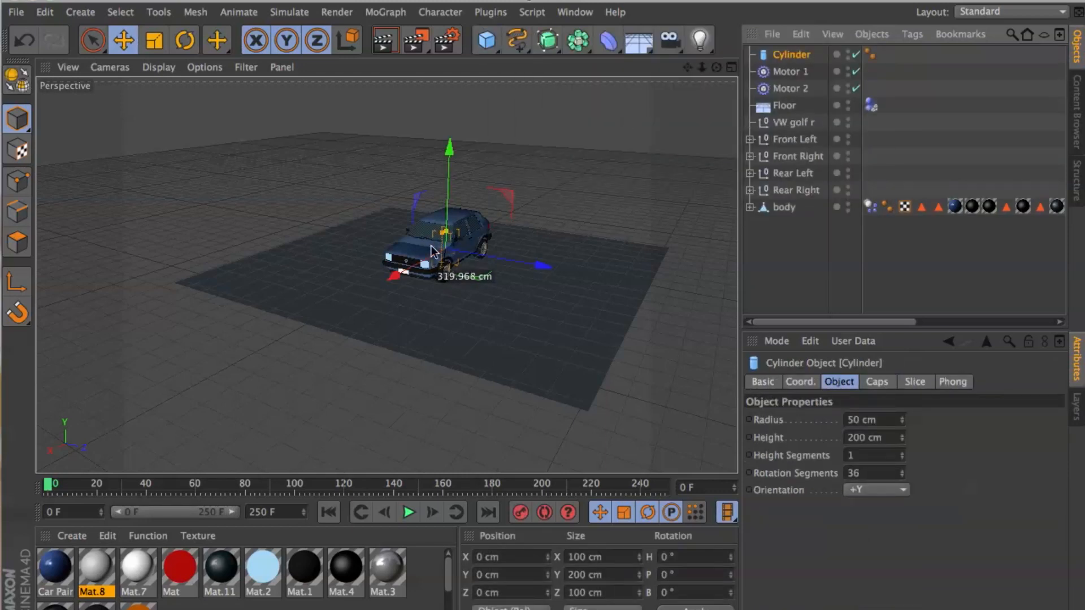
drag(398, 277, 316, 320)
click(854, 489)
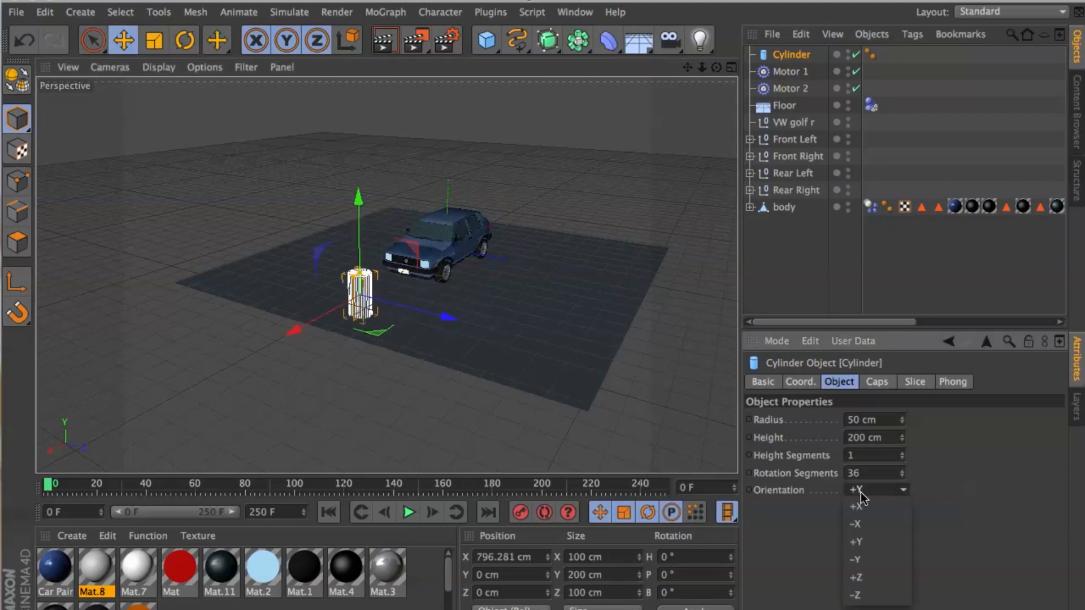
click(871, 568)
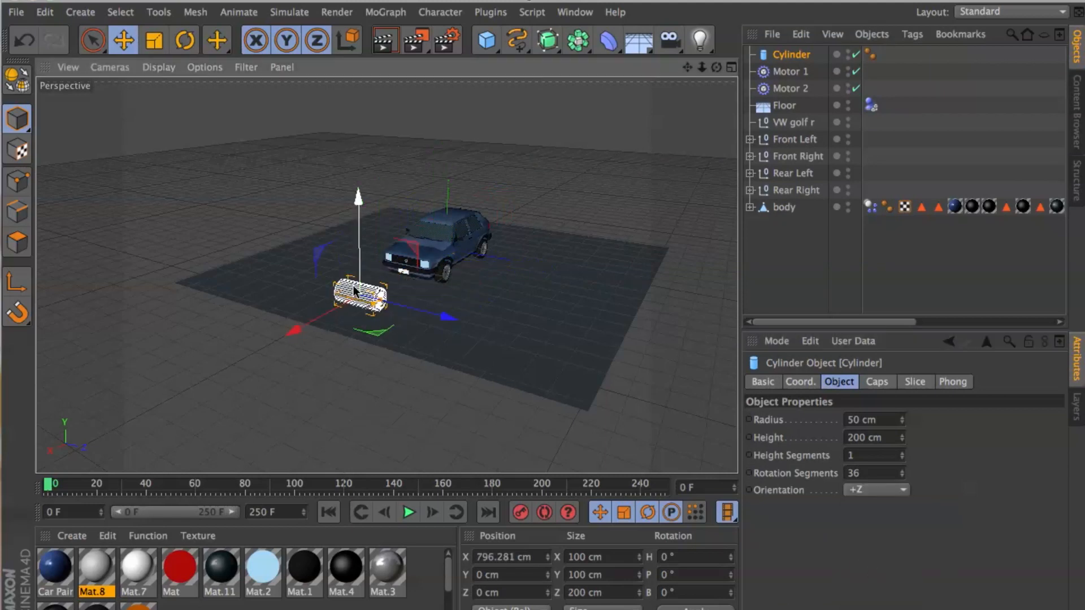
Lower the cylinder to about −105 cm in Y and lengthen it to about 540 cm across the car's path
scroll(354, 286, up, 3)
drag(367, 215, 368, 265)
drag(415, 371, 501, 398)
Clear the selection, play the simulation to check how the car meets the cylinder, and return to the first frame
click(812, 252)
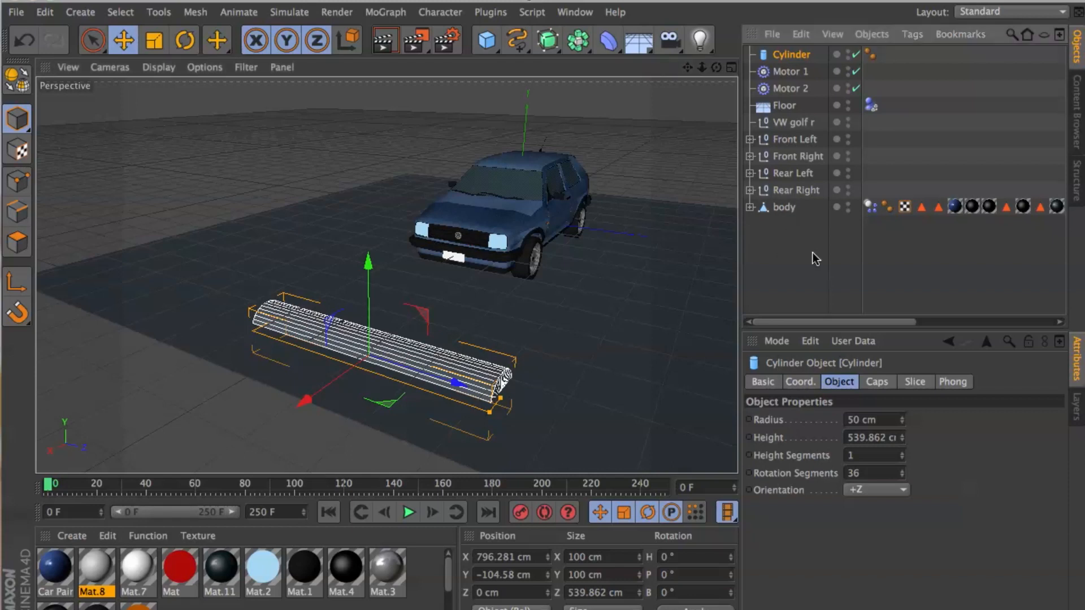
click(409, 512)
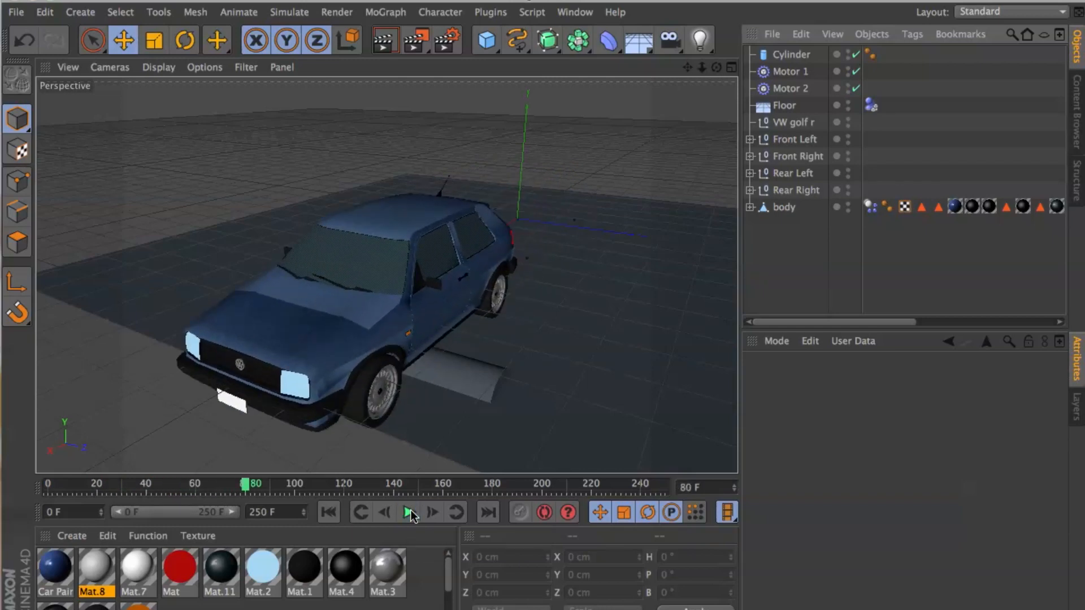
click(329, 512)
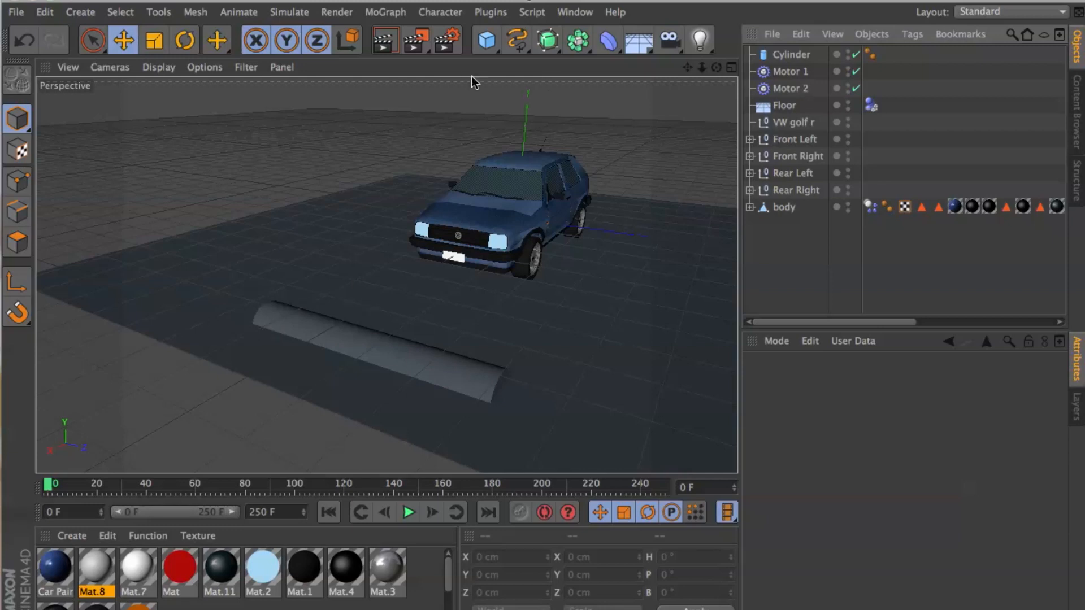
click(287, 14)
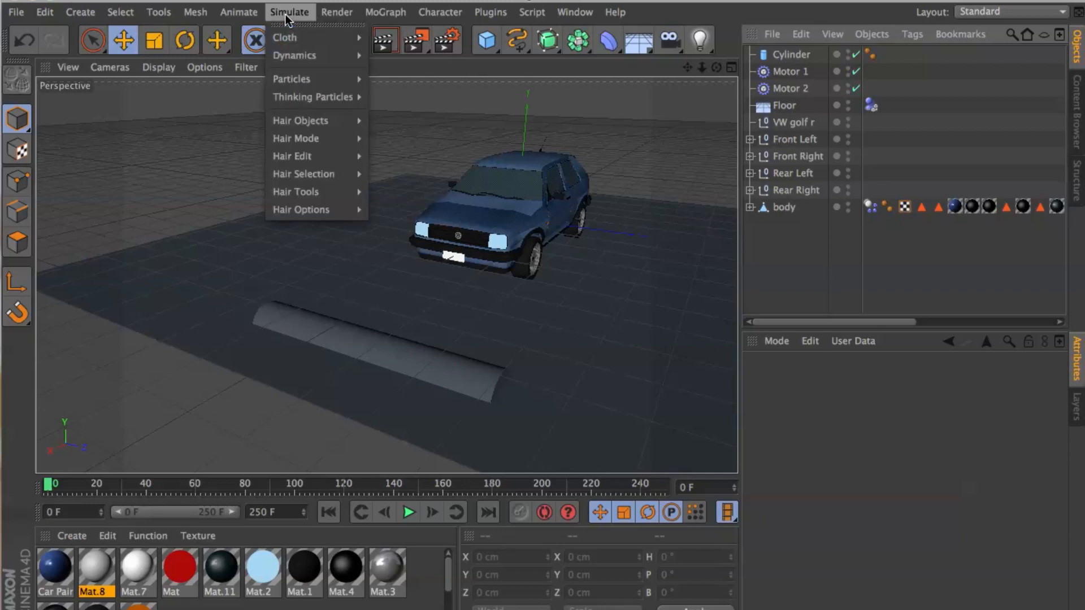
click(787, 59)
double_click(788, 59)
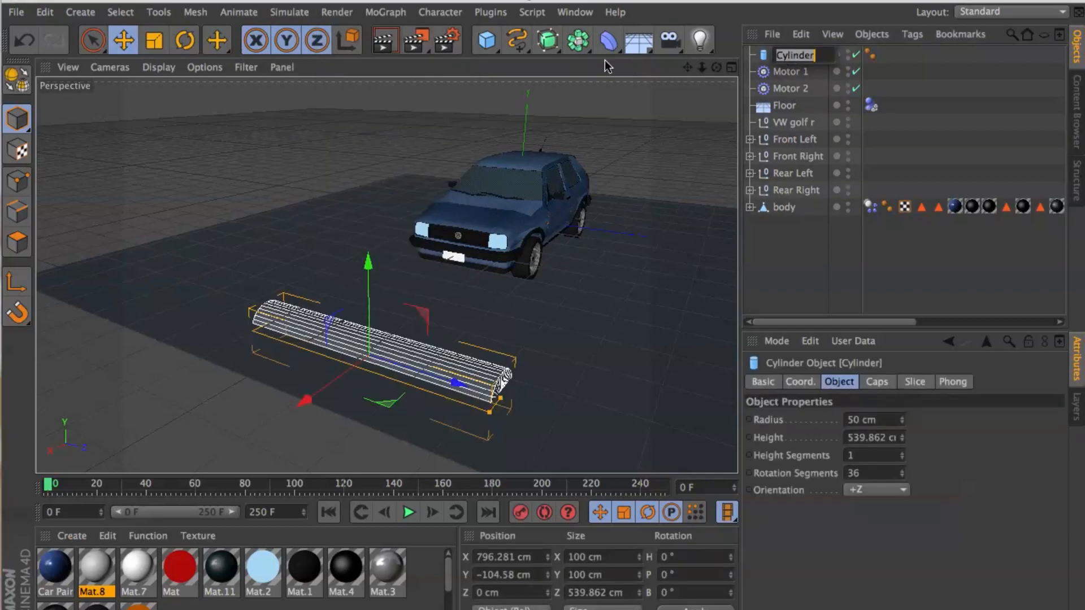
click(845, 246)
click(798, 57)
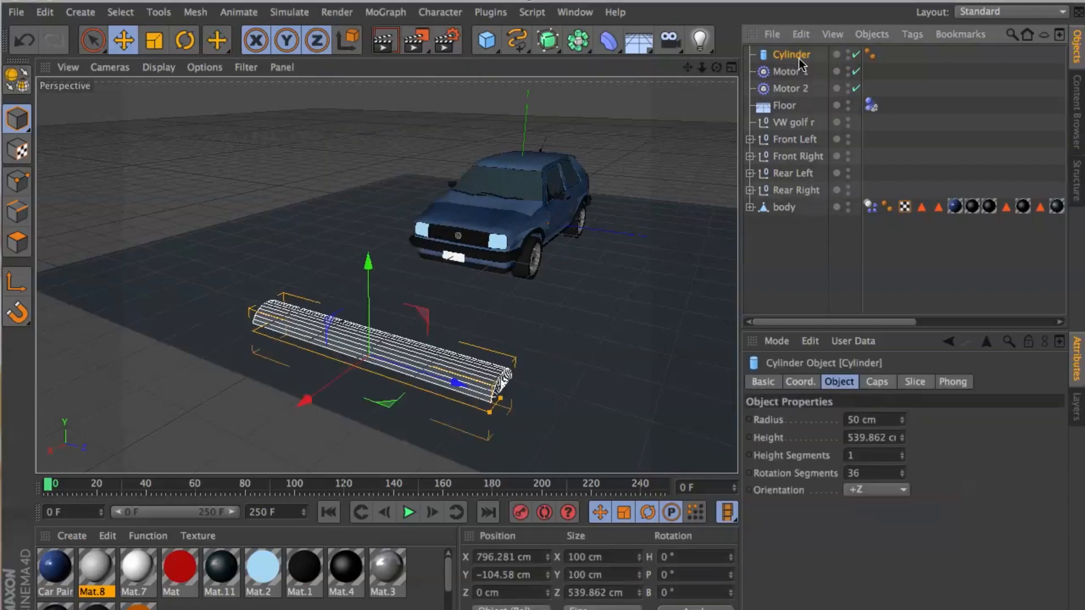
click(282, 11)
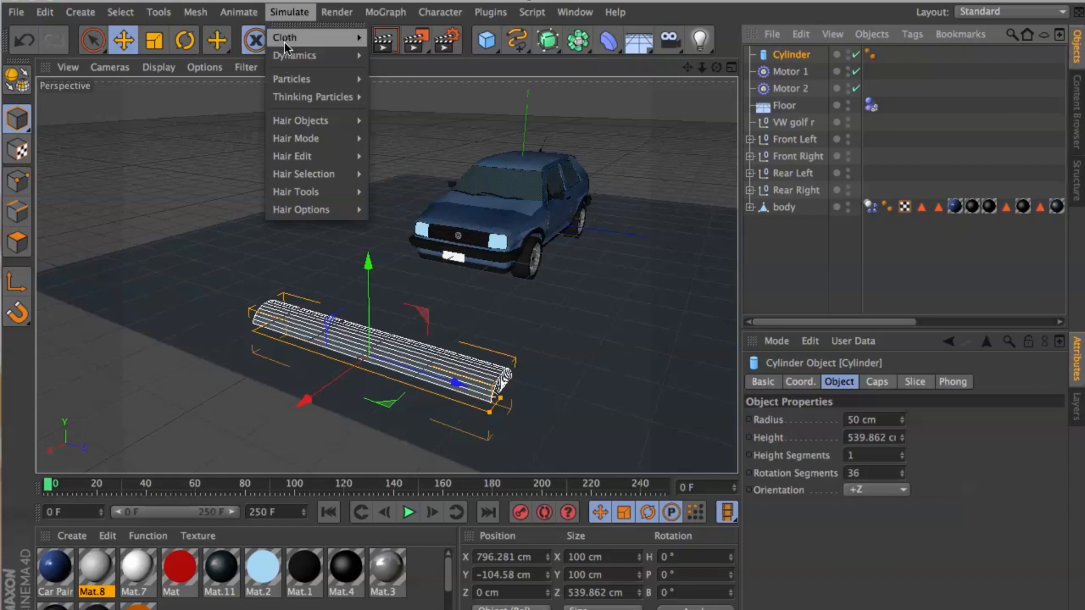
Add a Collider Body tag to the cylinder, set its collision friction to 1%, and clear the selection
mouse_move(370, 9)
click(798, 57)
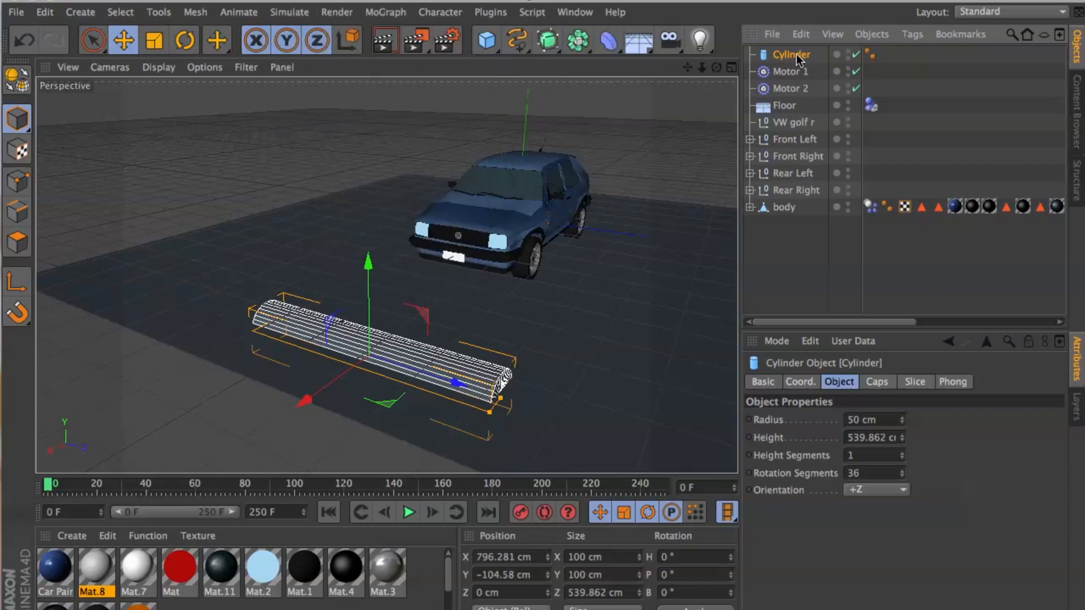
right_click(799, 59)
mouse_move(875, 167)
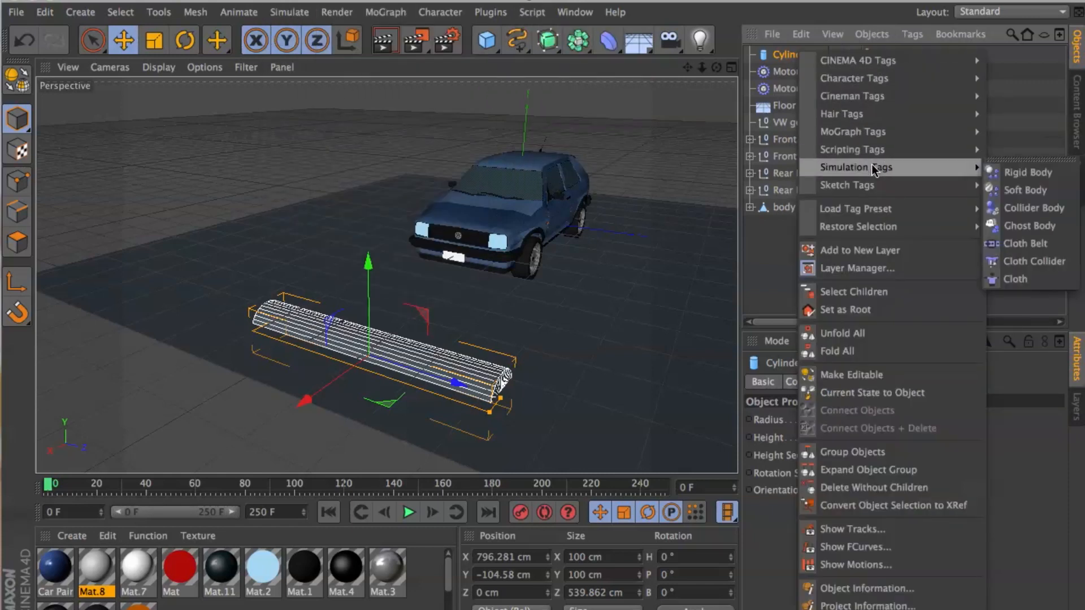
click(1005, 209)
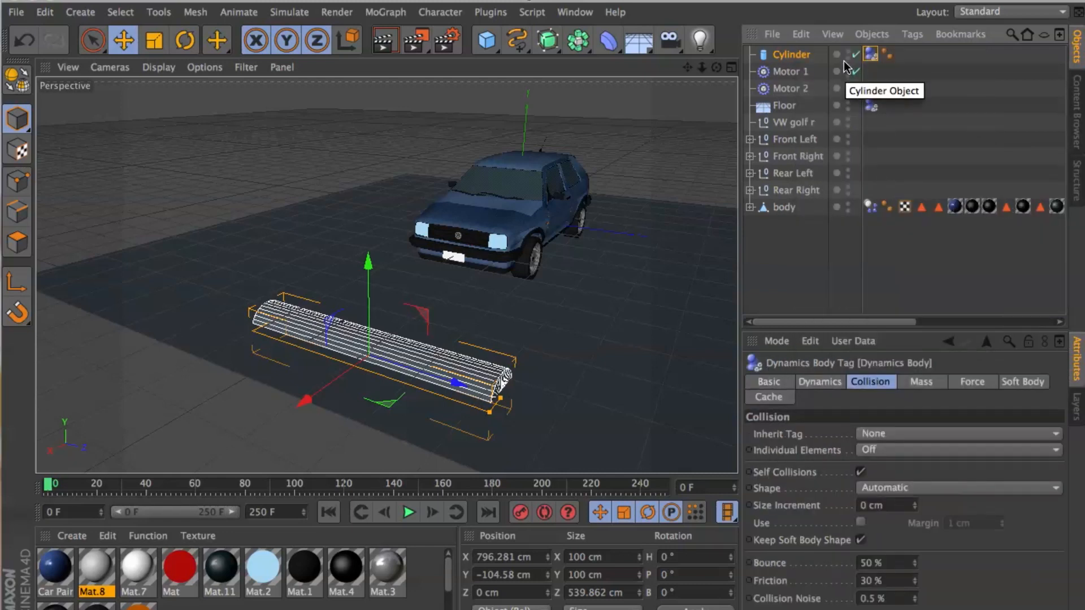
double_click(895, 581)
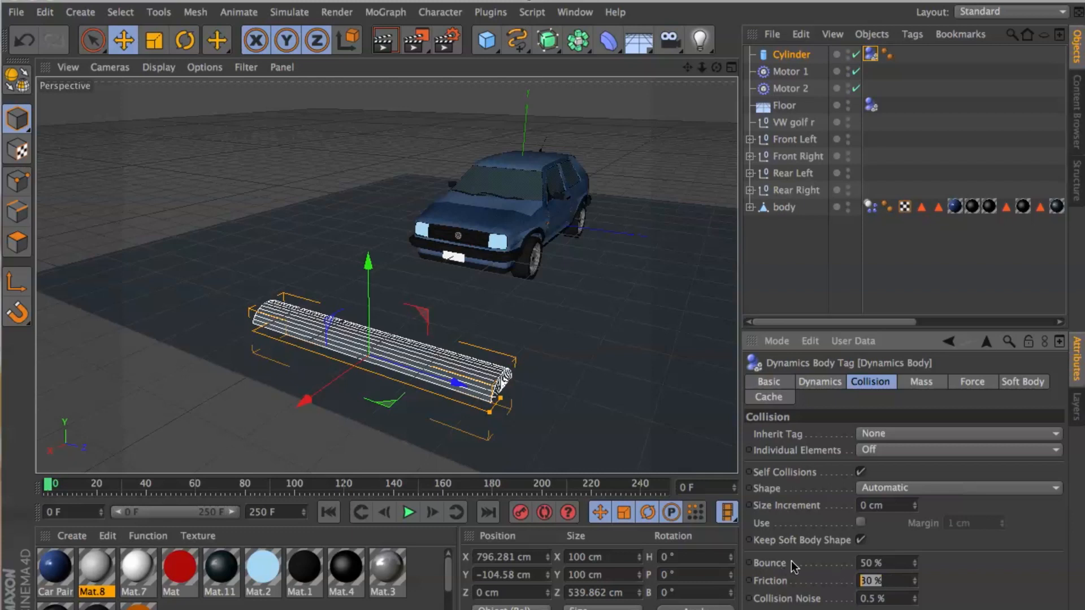
text(1)
key(Return)
click(768, 270)
Play the simulation with the whole floor in view to check how the car drives over the cylinder bump
alt+drag(410, 463, 429, 445)
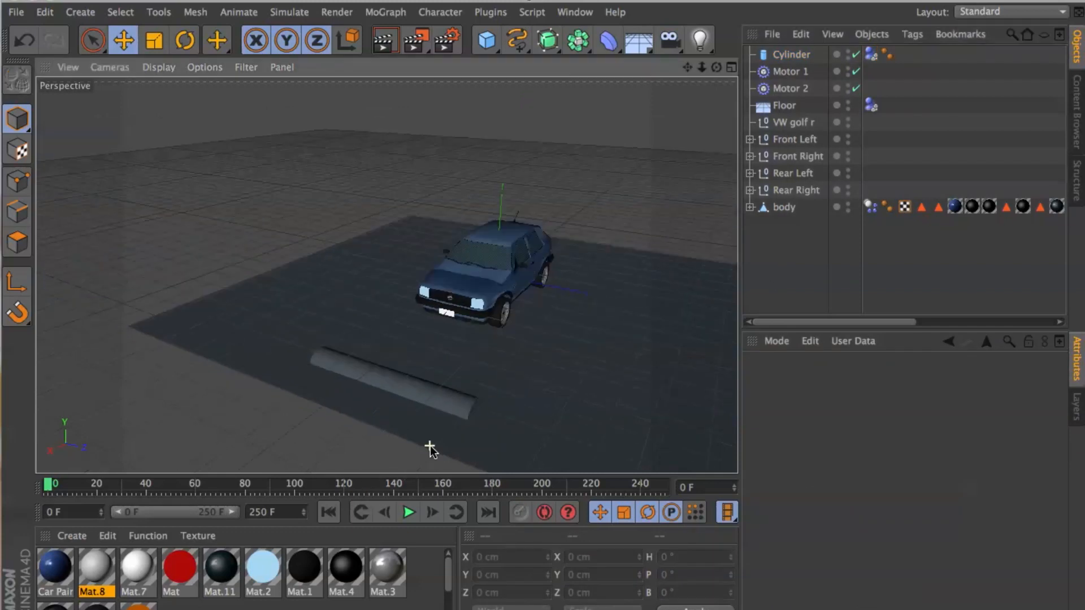
scroll(429, 446, down, 3)
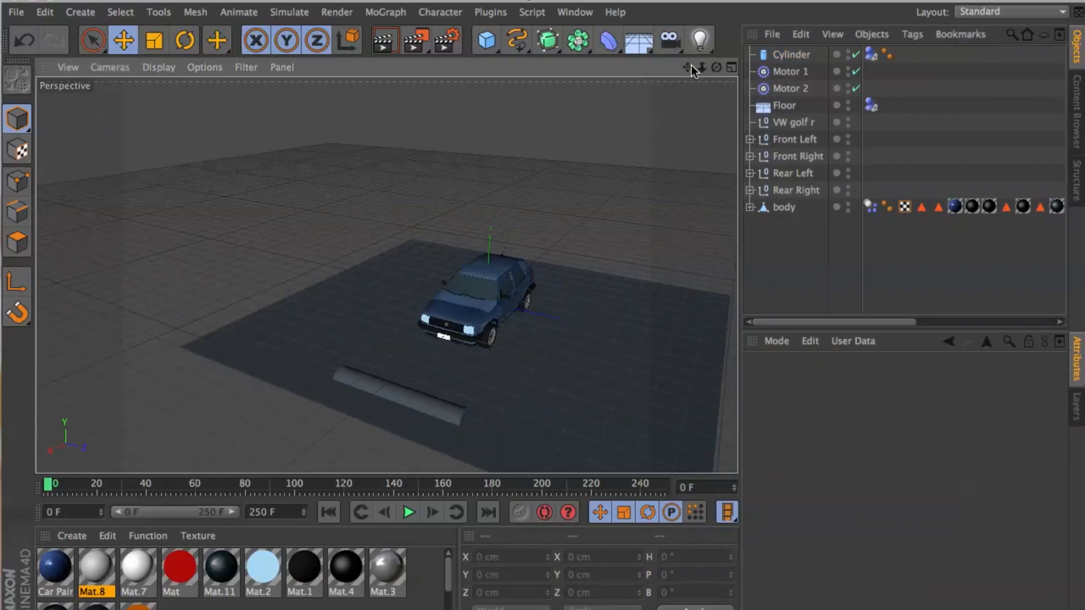
drag(688, 67, 622, 121)
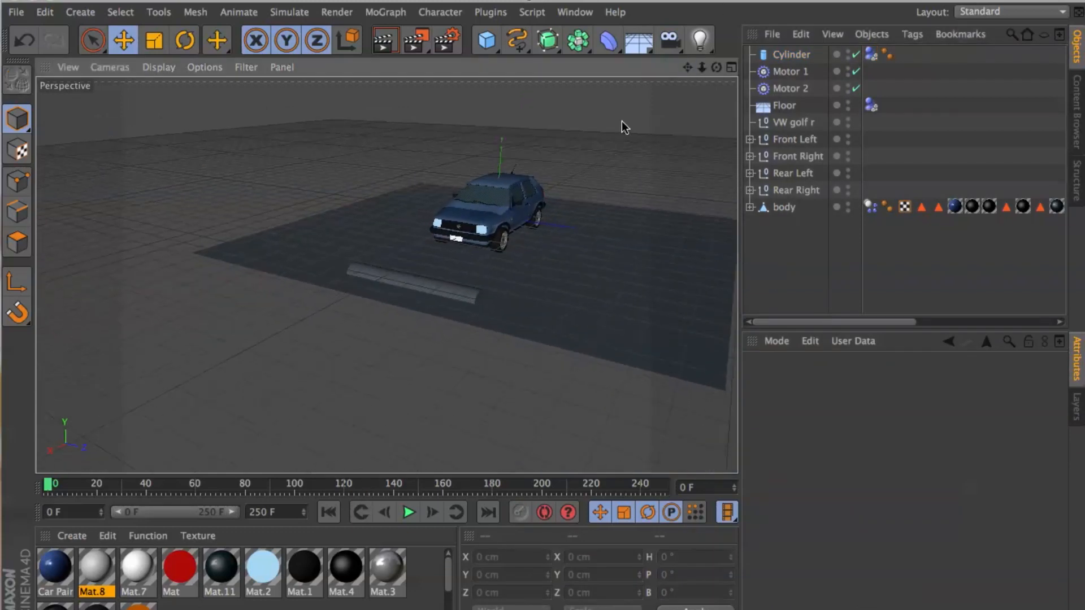
click(410, 512)
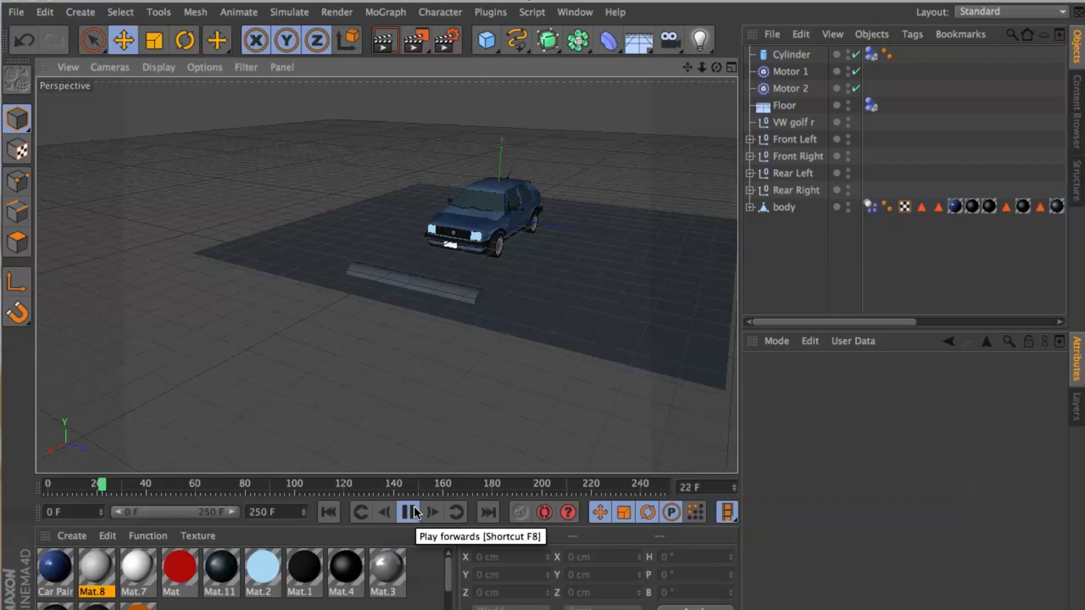